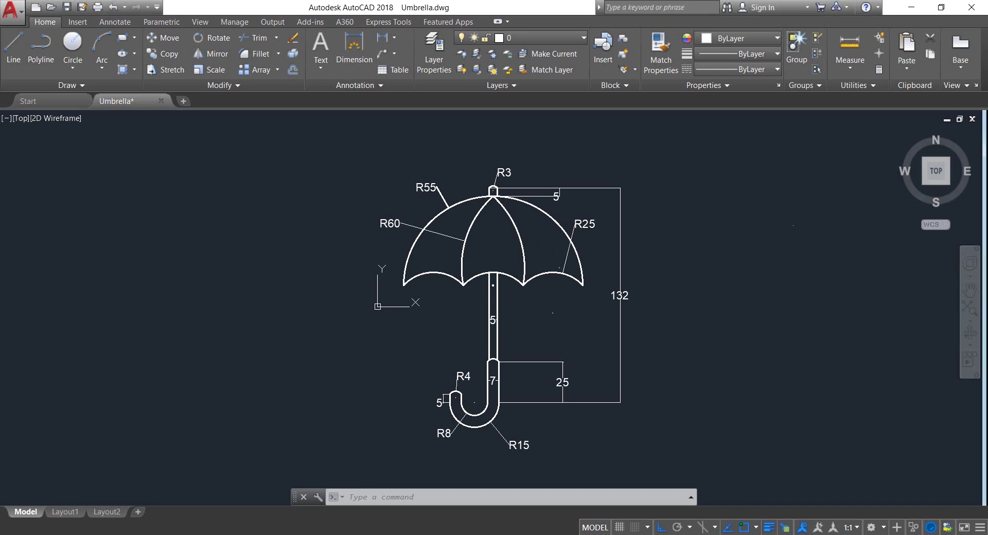
Pan the finished umbrella out of view and draw a 110-unit horizontal line
middle_click_drag(881, 286, 99, 281)
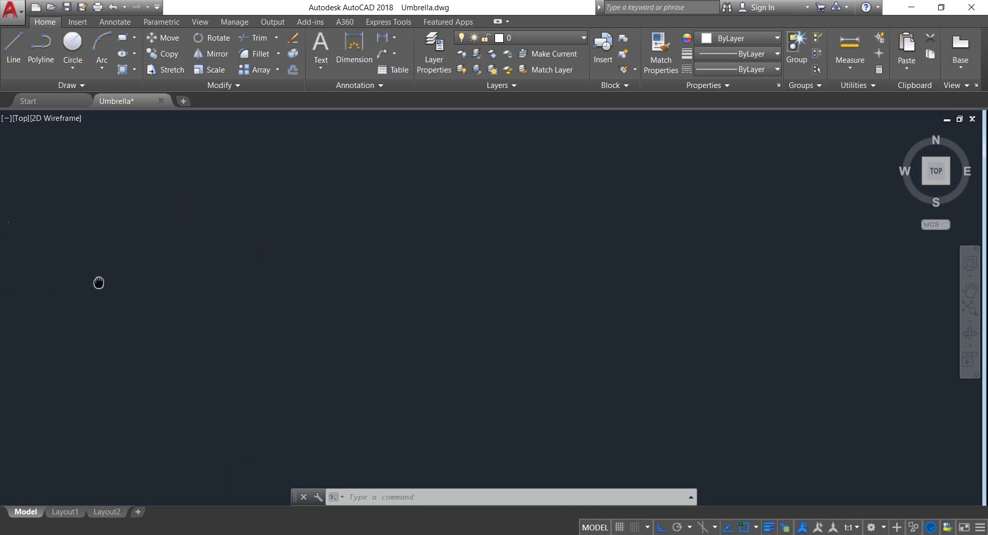
key("Escape")
left_click(13, 47)
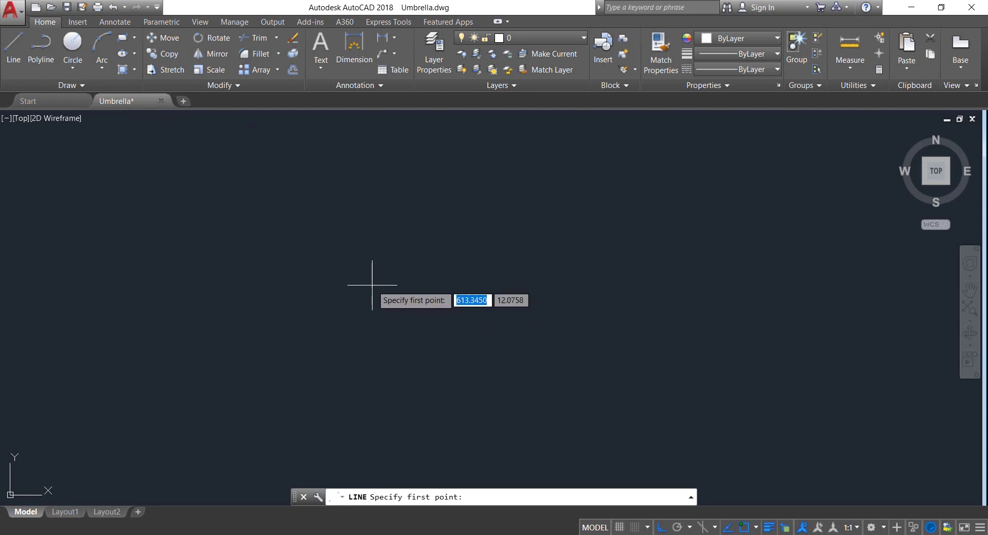
left_click(335, 260)
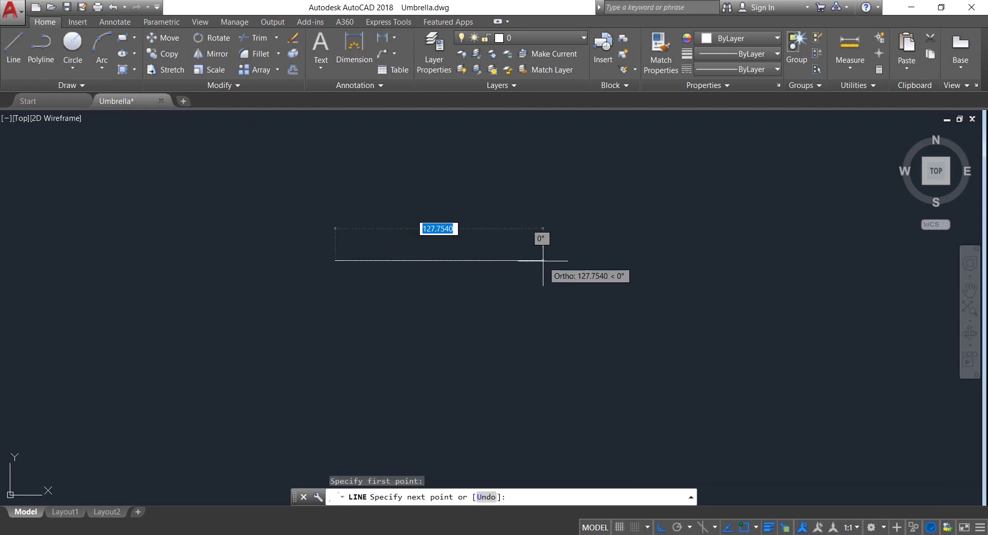
type("110")
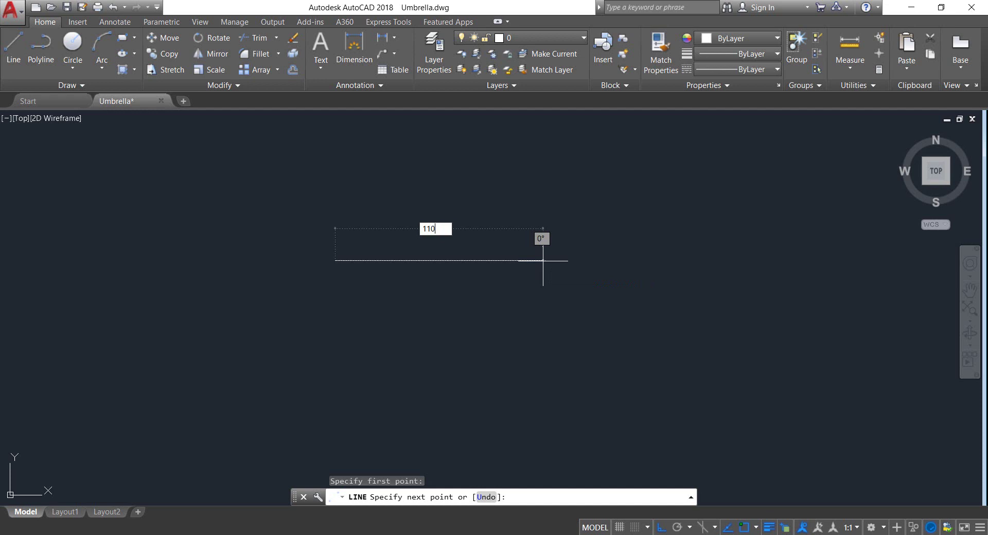
key("Return")
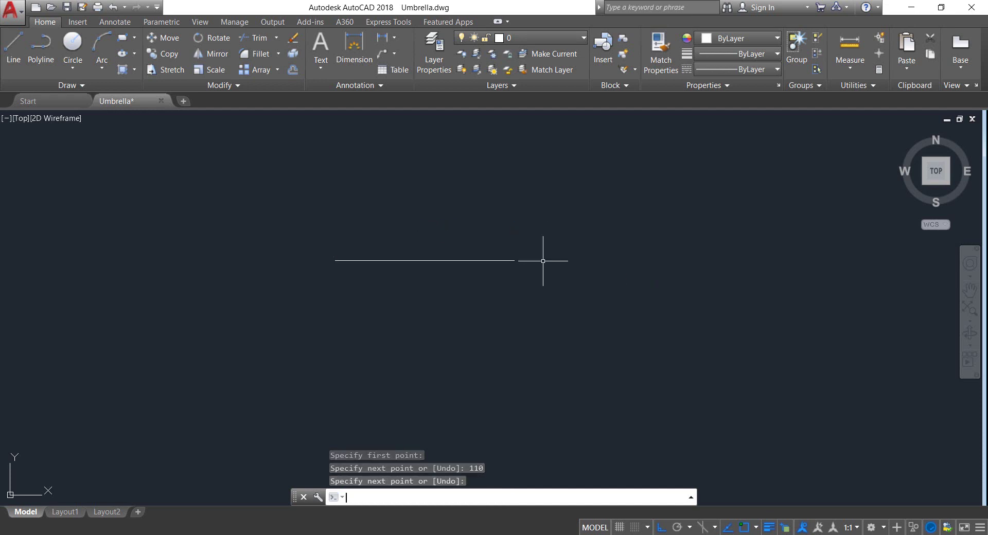
key("Return")
Centre the view on the new 110-unit line and window-select it
middle_click_drag(502, 248, 555, 255)
left_click(576, 287)
left_click(523, 256)
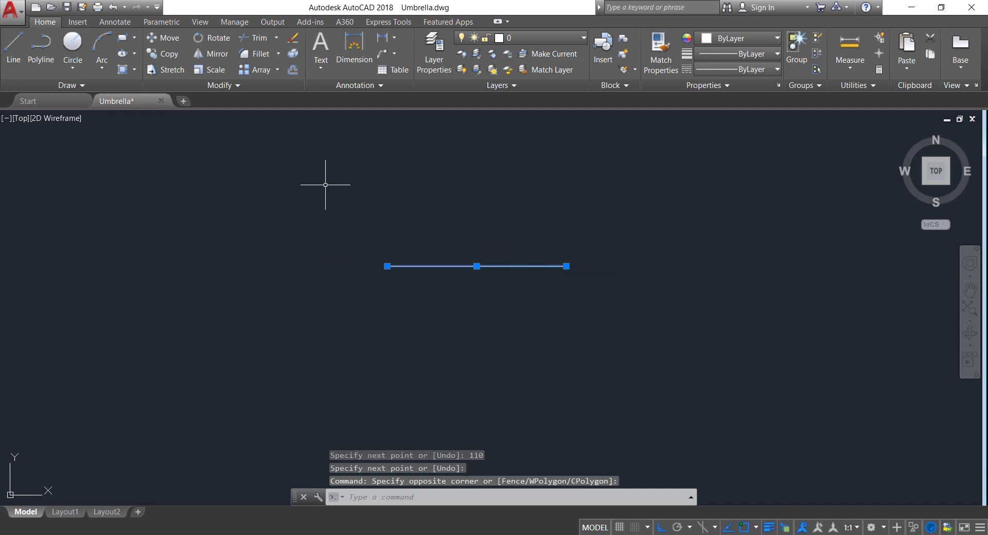
Divide the 110-unit line into 3 equal segments and select all to reveal the division points
left_click(81, 86)
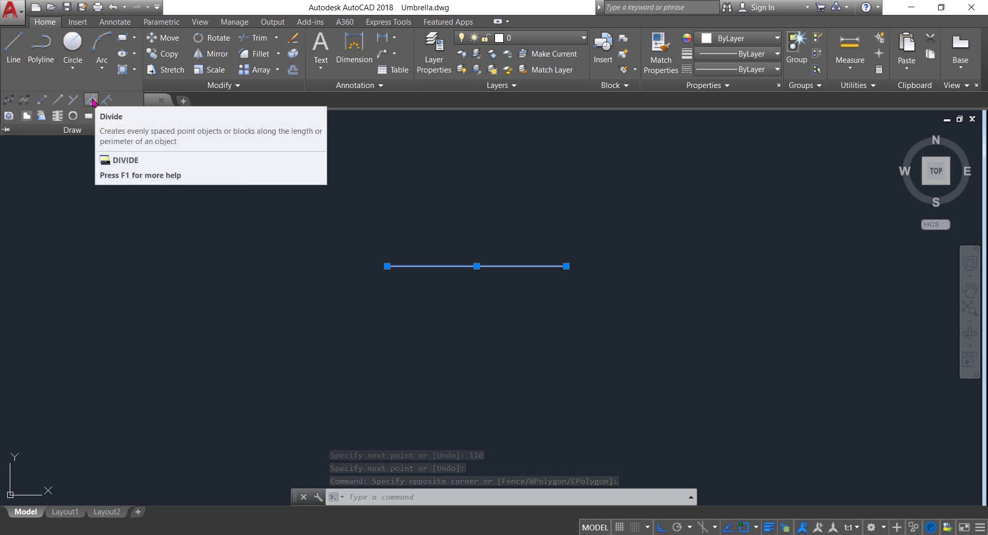
left_click(91, 100)
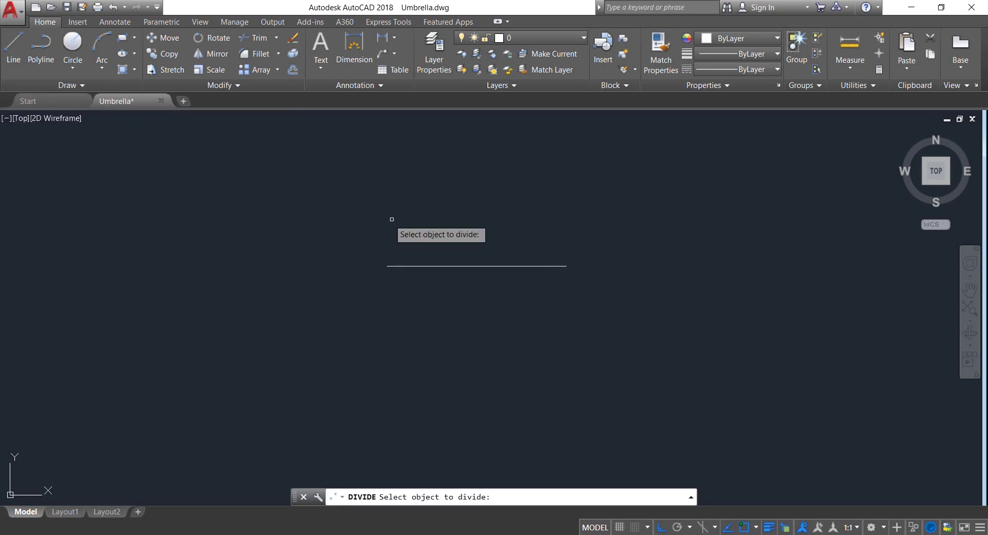
left_click(478, 265)
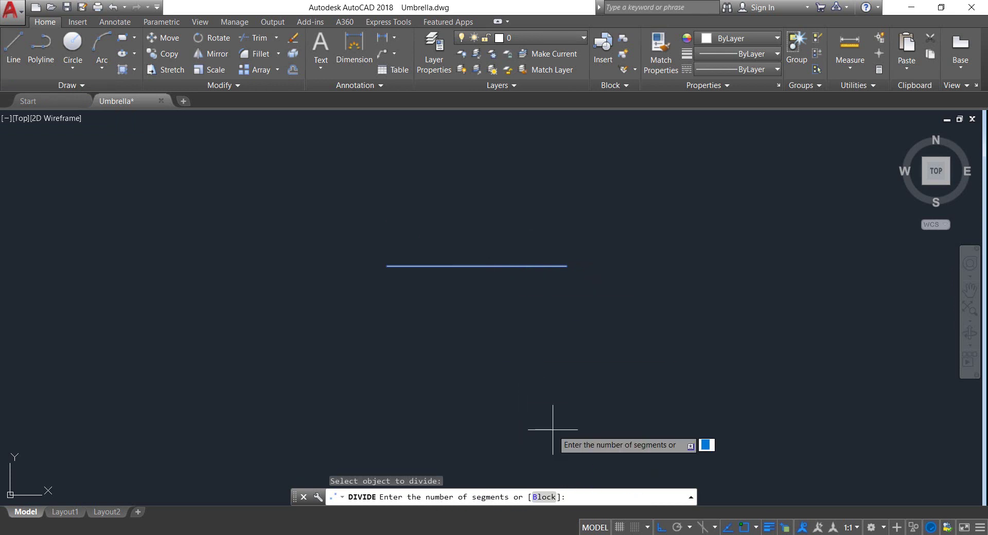
key("Return")
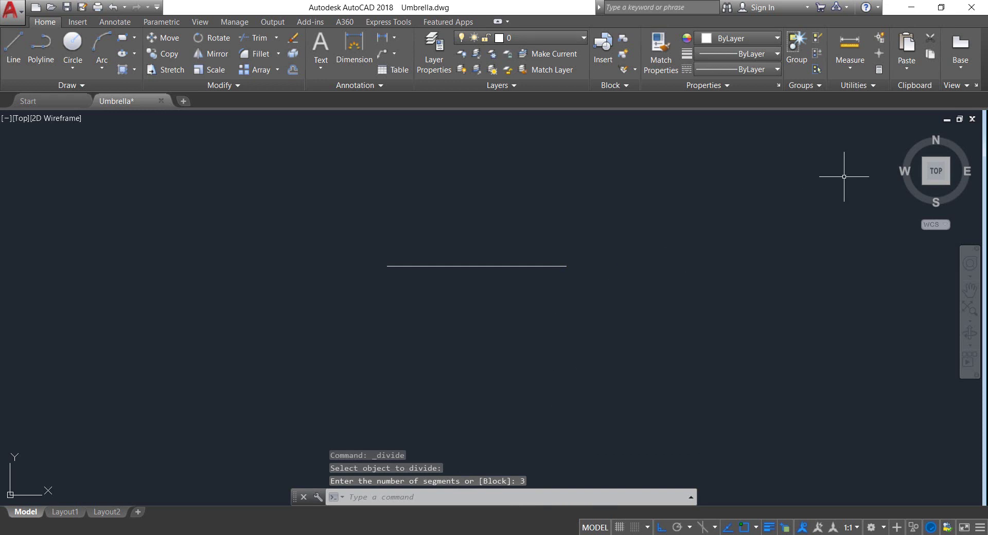
left_click(880, 54)
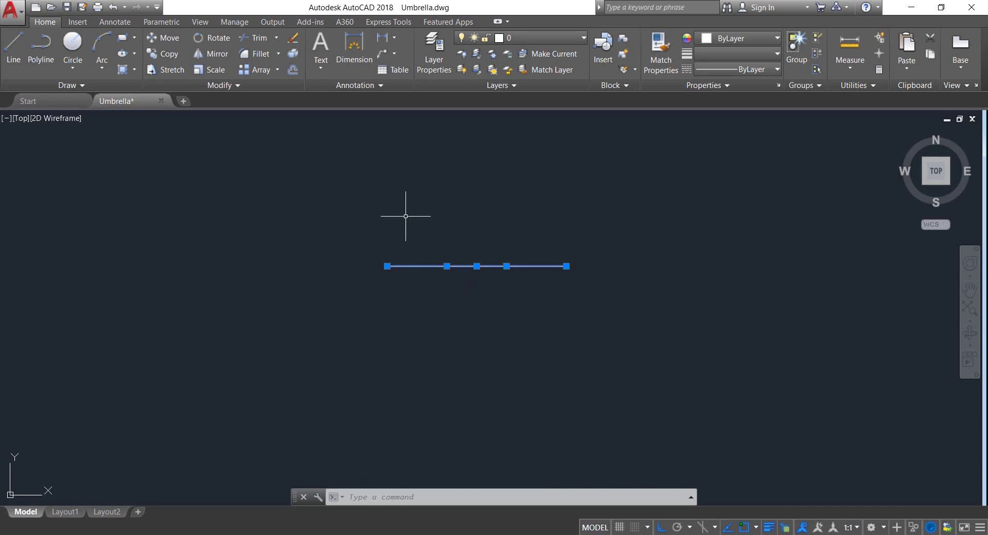
Draw a radius-25 Start-End-Radius arc from the first division point to the line's left end
left_click(100, 72)
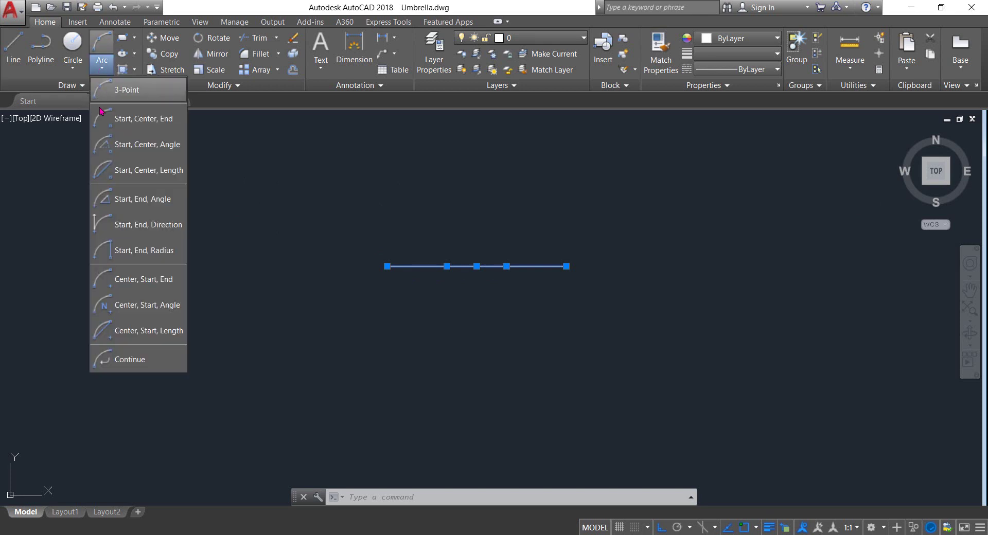
left_click(142, 259)
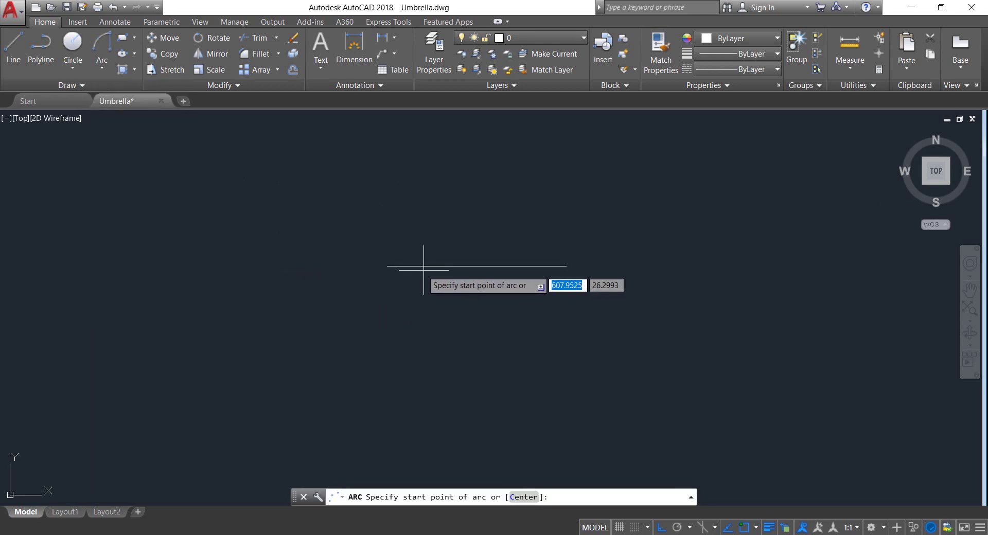
left_click(446, 266)
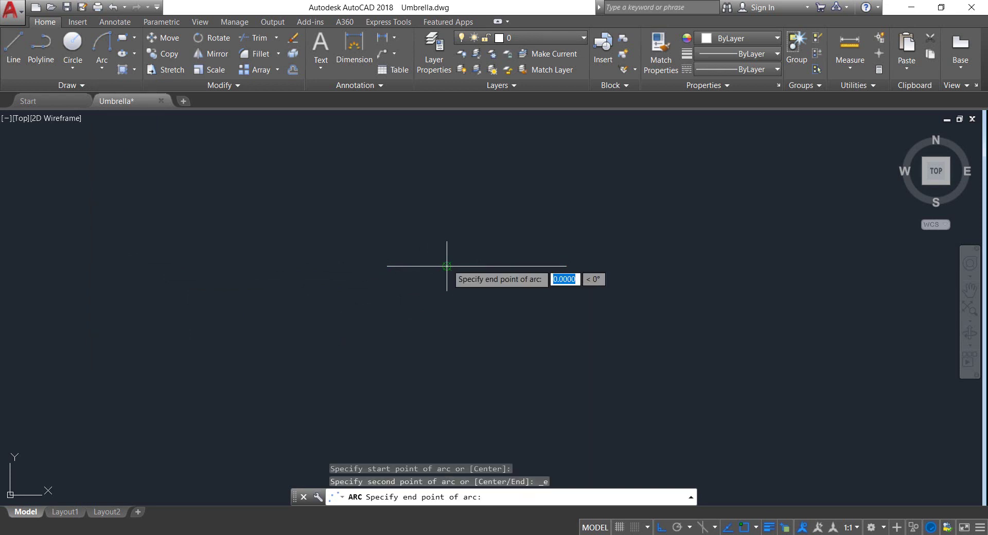
left_click(387, 266)
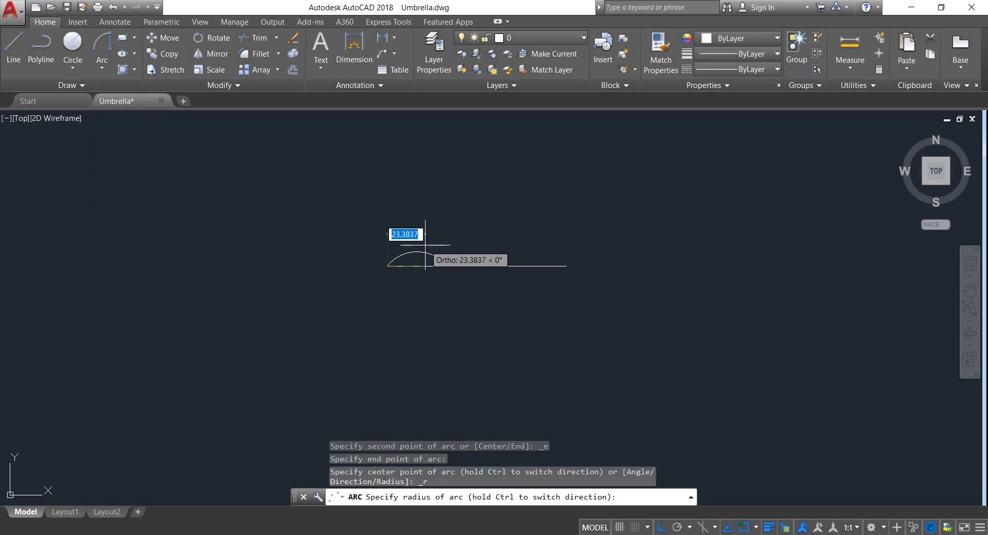
type("25")
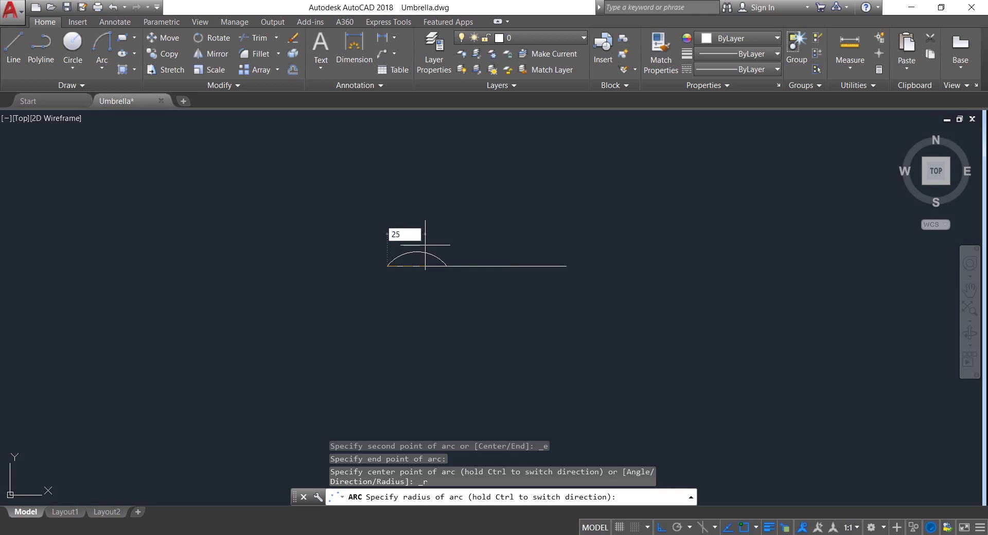
key("Return")
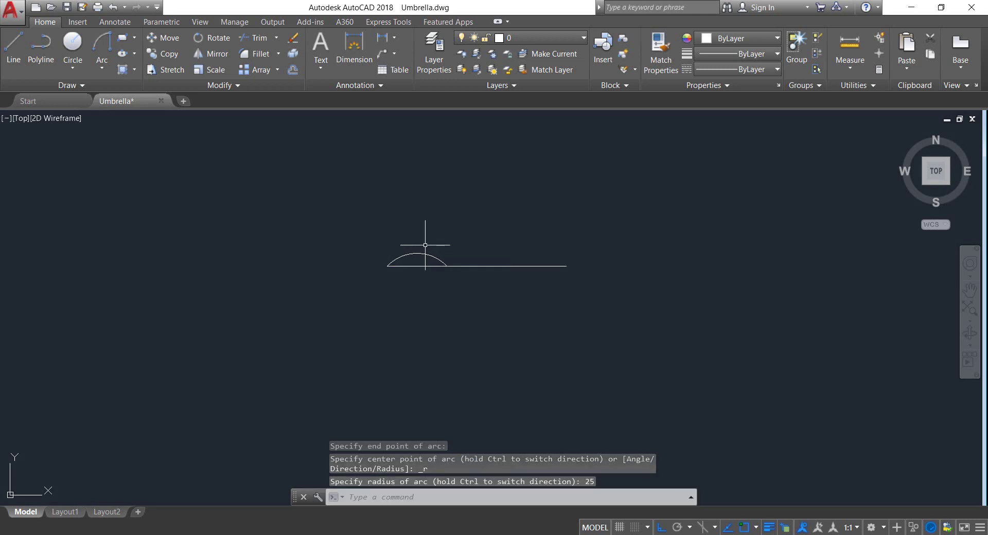
Draw the right radius-25 arc from the line's right end to the second division point
left_click(101, 48)
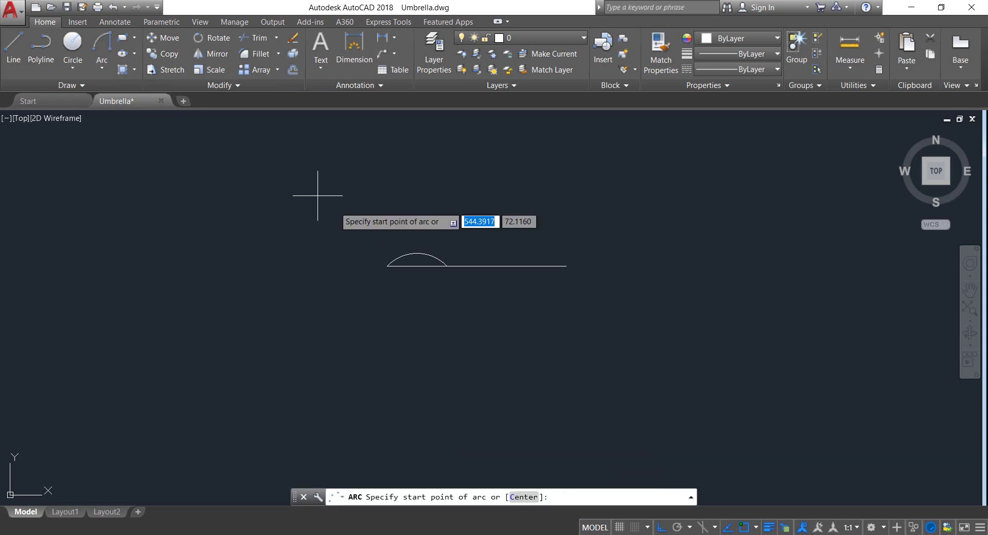
left_click(506, 266)
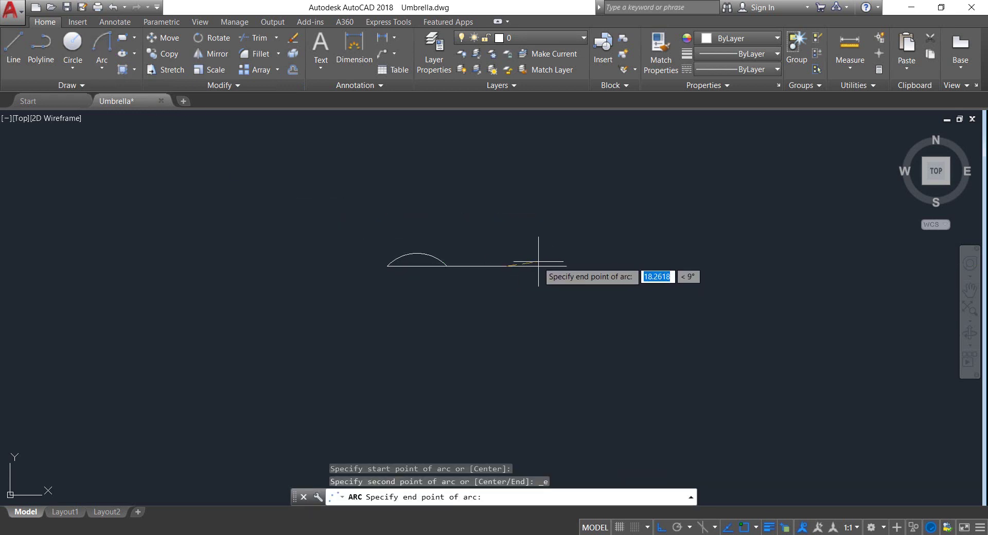
left_click(567, 266)
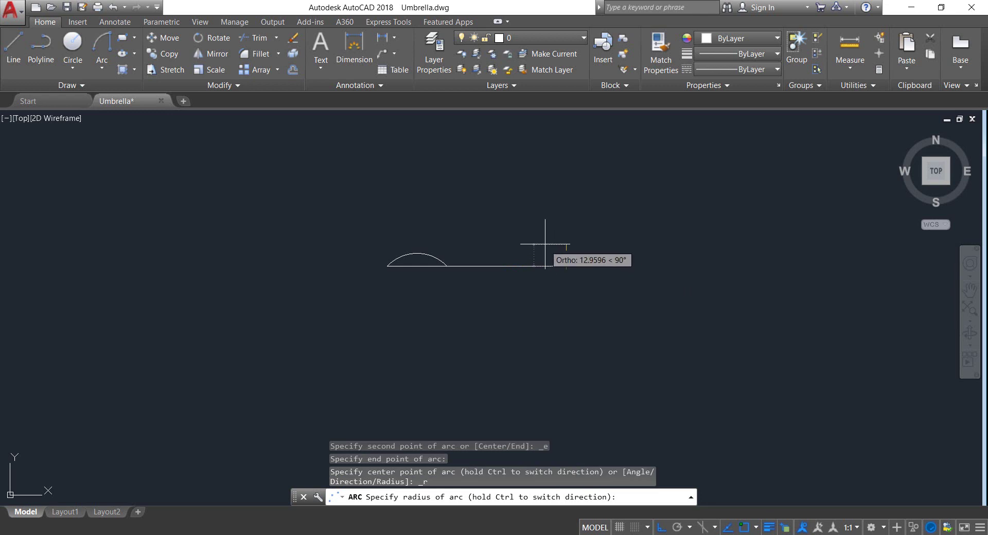
key("Escape")
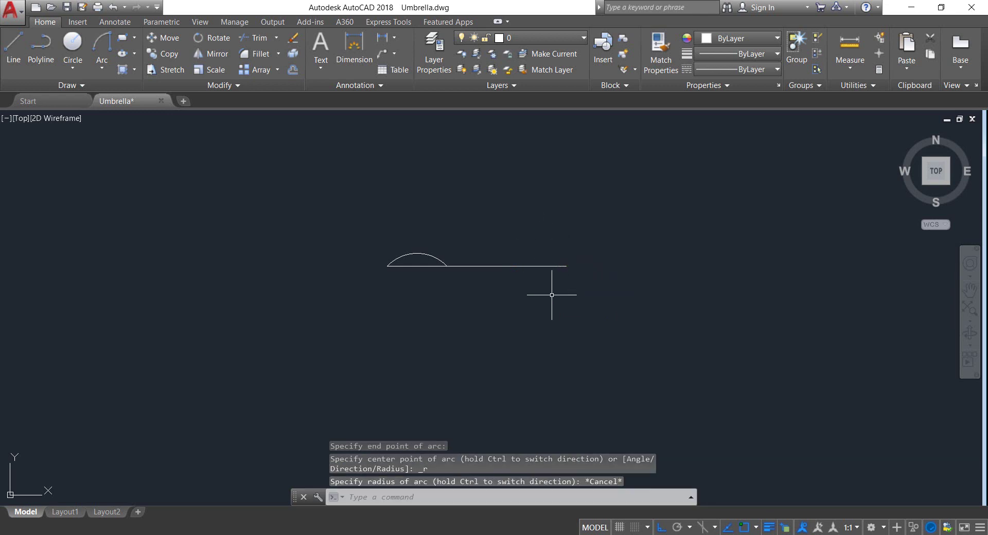
left_click(102, 44)
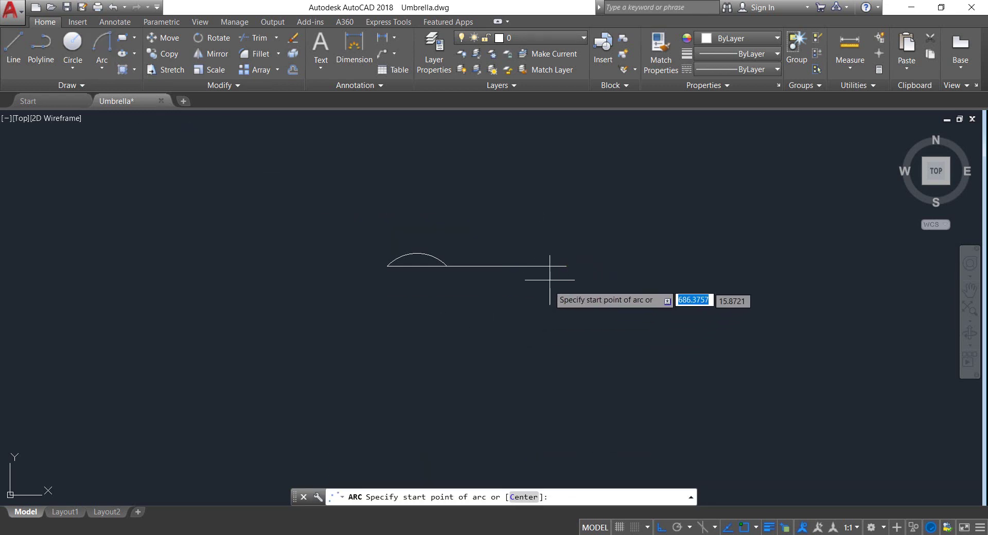
left_click(567, 266)
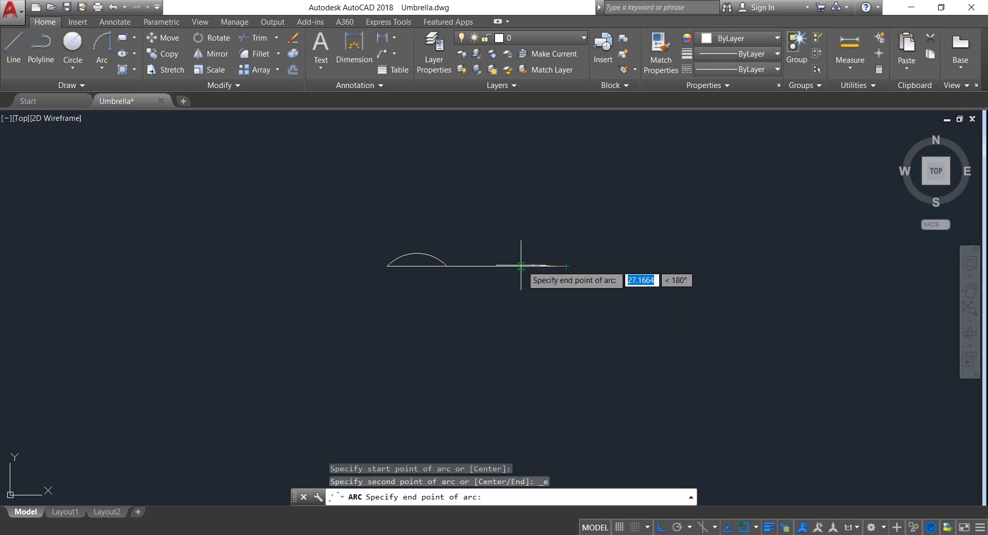
left_click(507, 266)
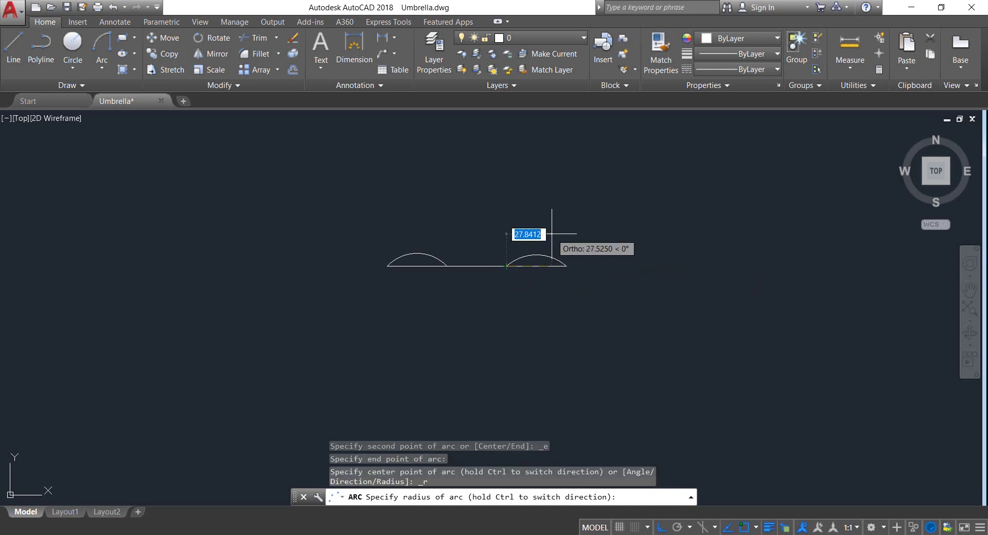
type("25")
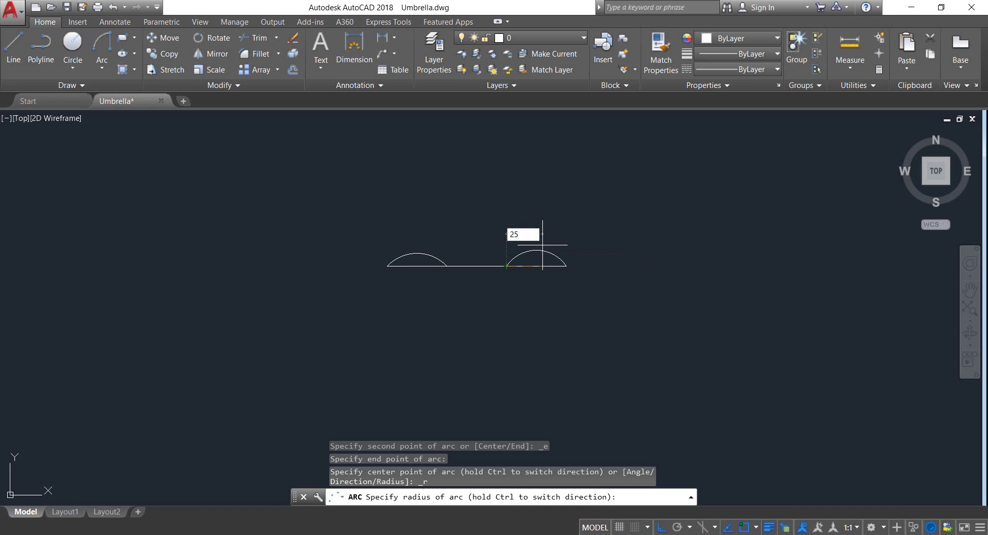
key("Return")
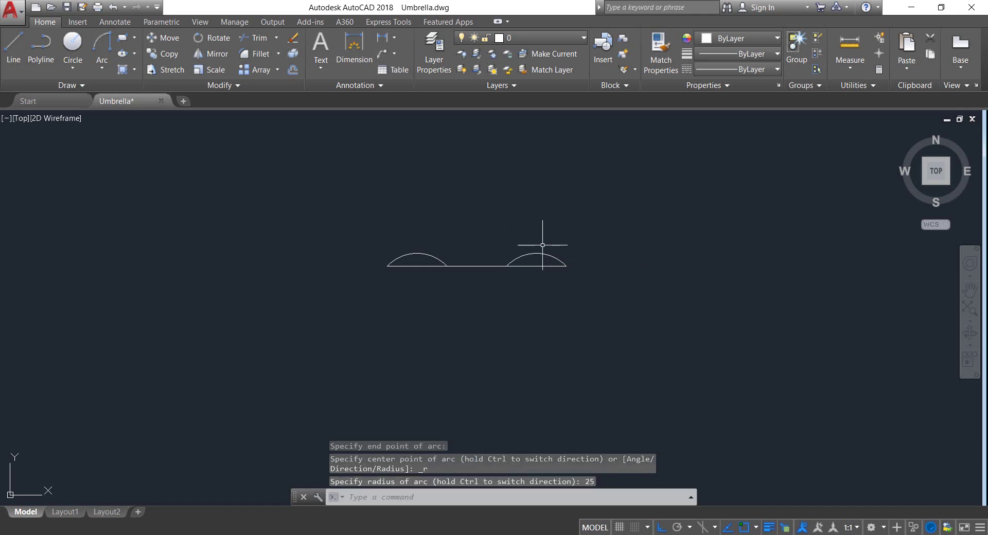
Draw the middle radius-25 arc between the two division points
left_click(102, 49)
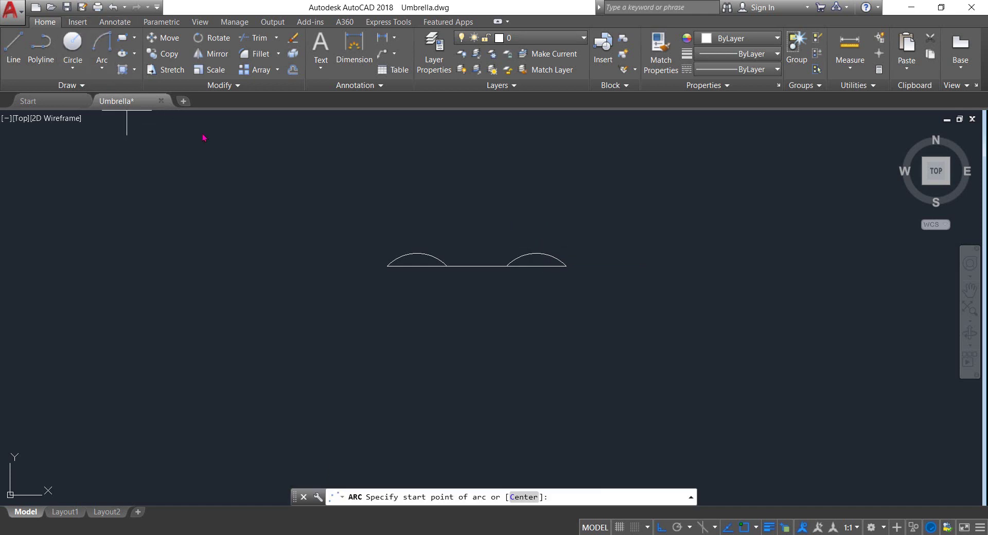
left_click(507, 266)
left_click(451, 266)
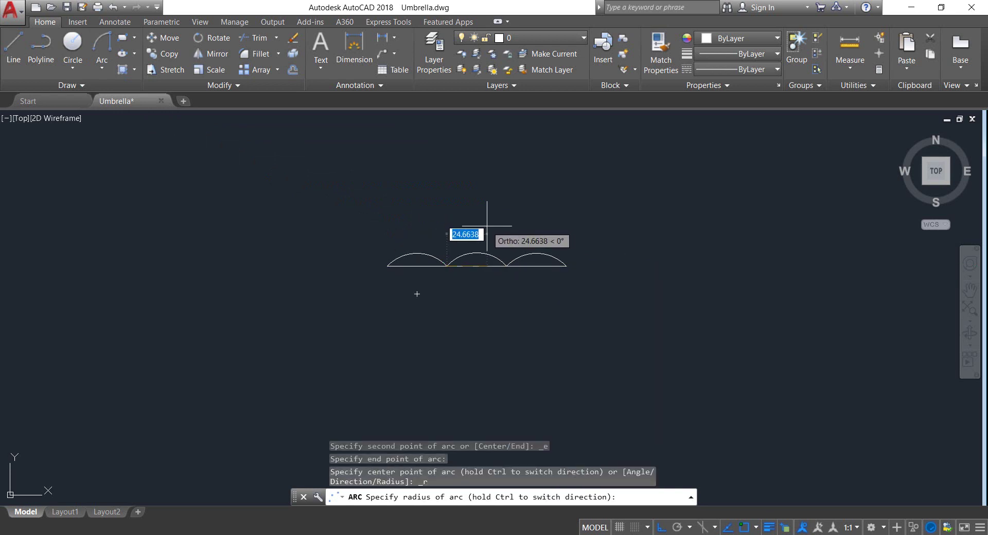
type("2")
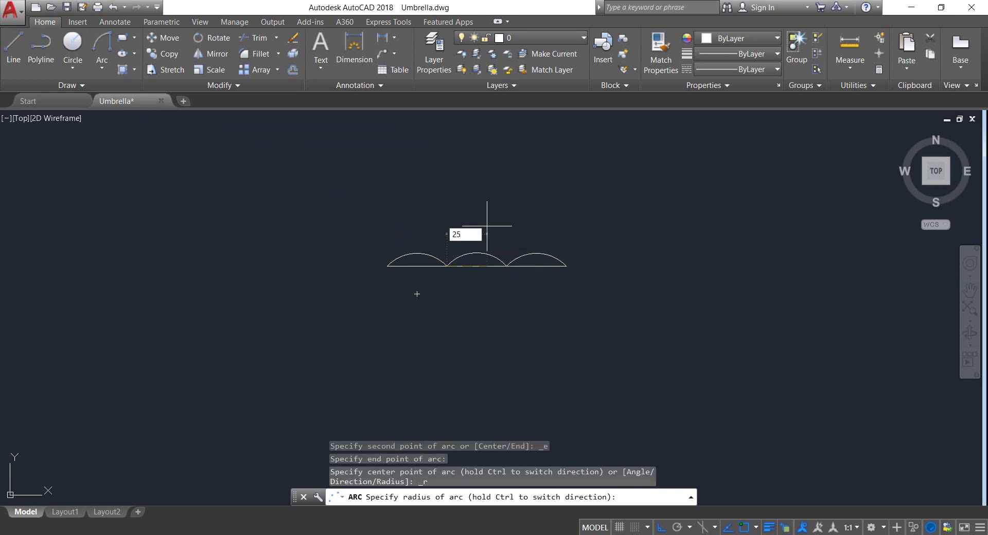
type("5")
key("Return")
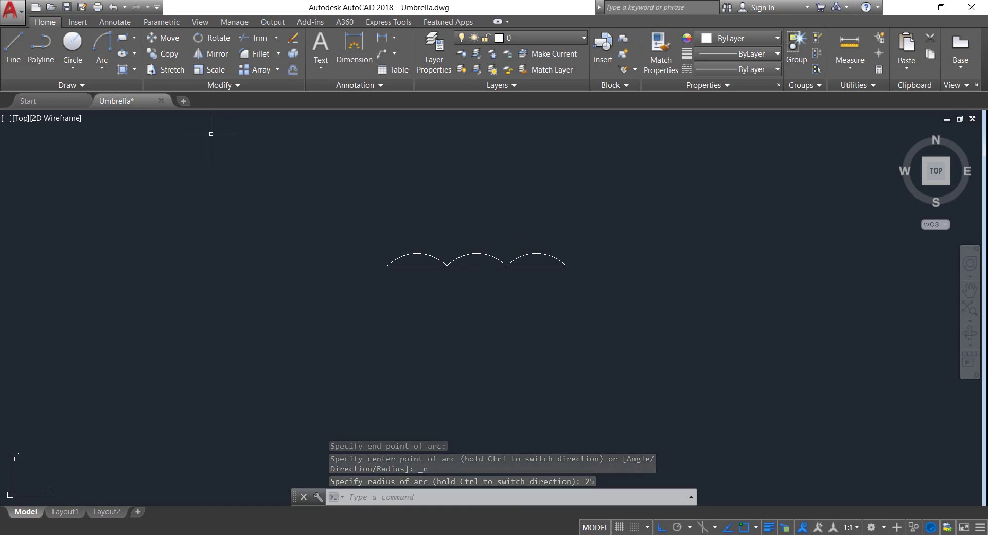
Draw a radius-55 circle centred at the midpoint of the base line
left_click(75, 49)
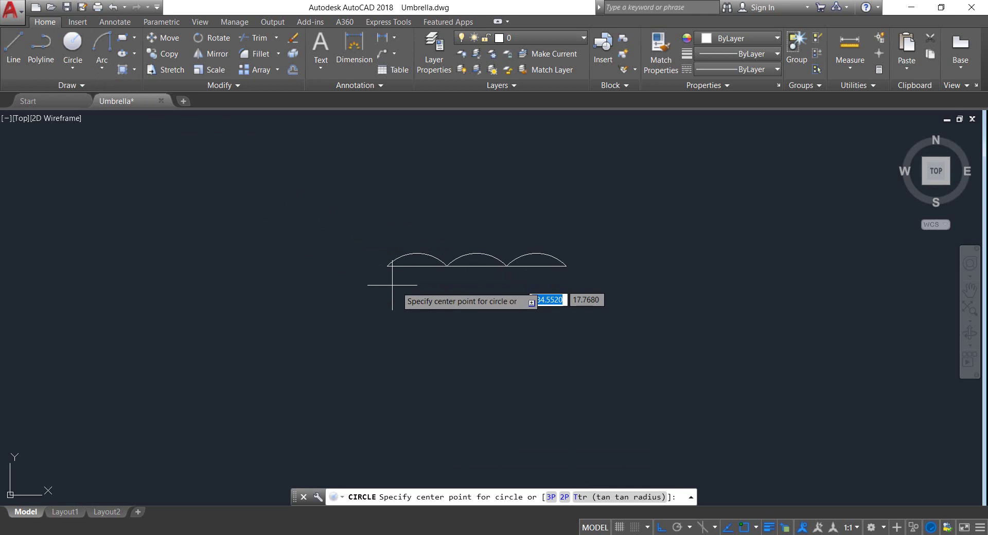
left_click(477, 266)
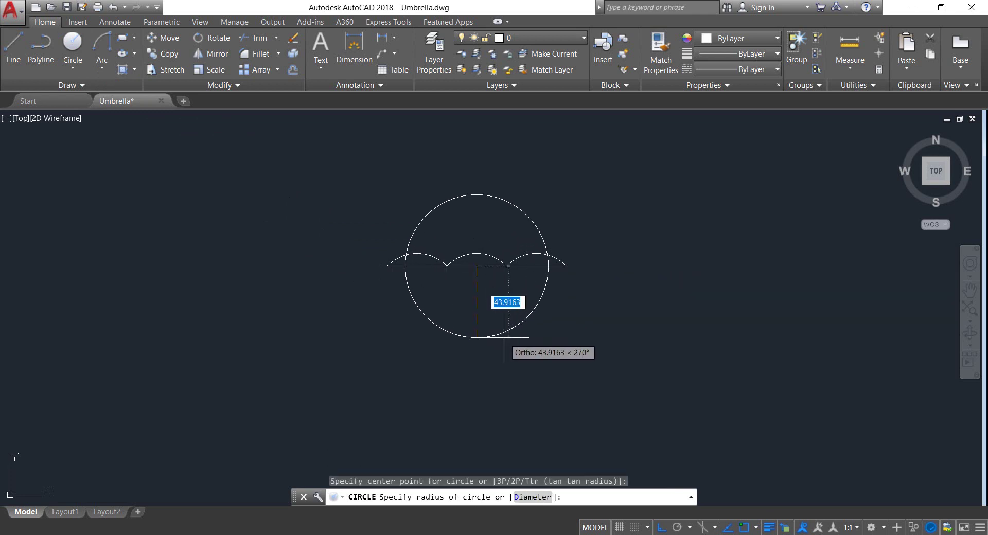
type("55")
key("Return")
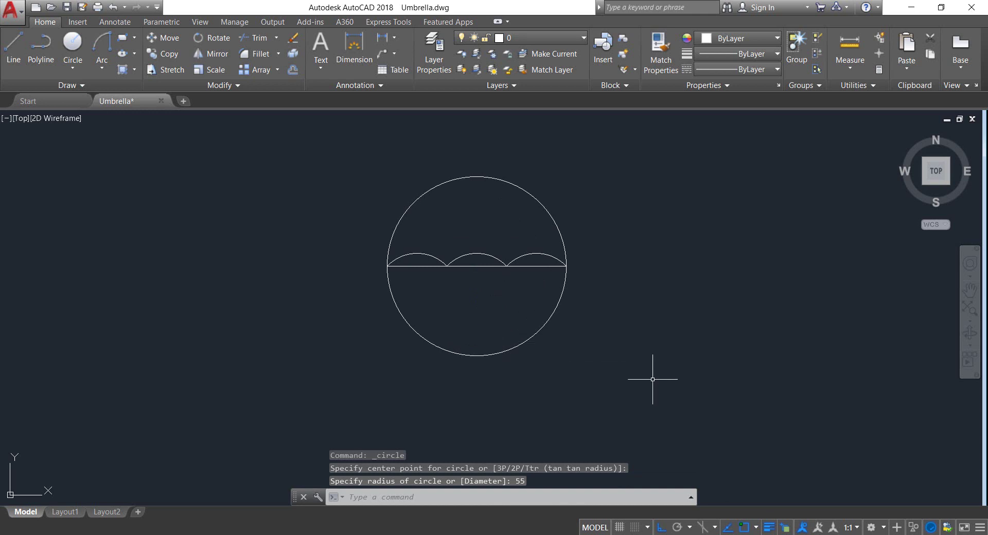
Trim away the circle's lower half and delete the straight base line
left_click(650, 396)
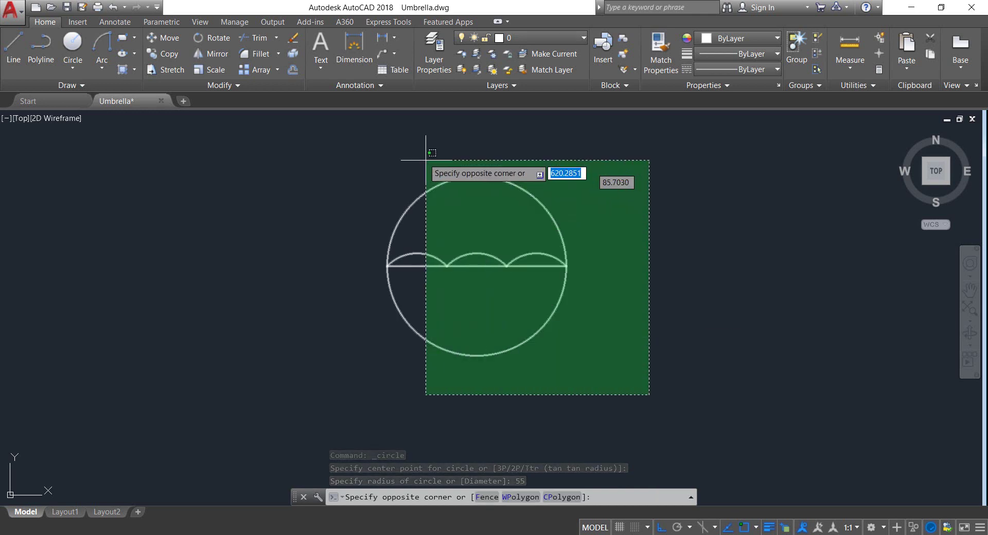
left_click(369, 135)
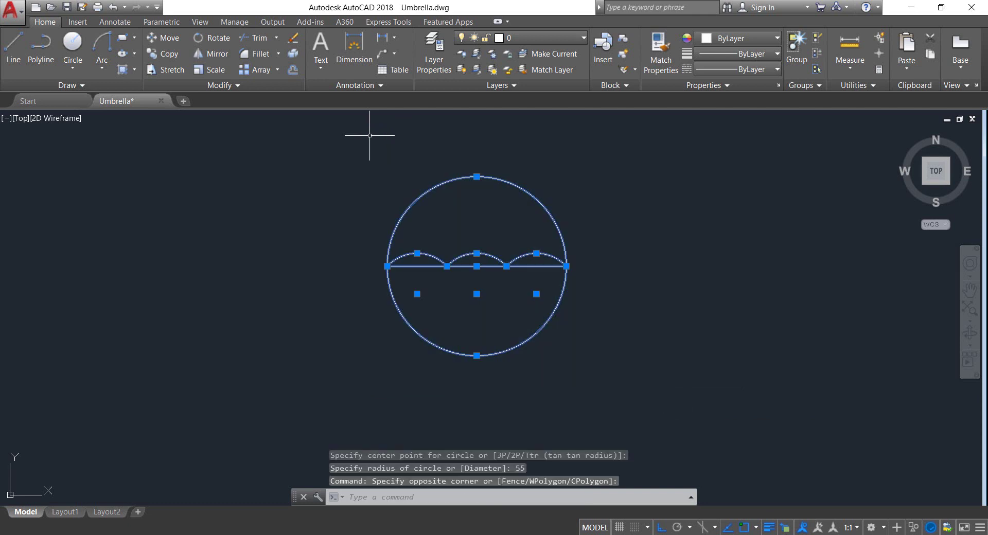
left_click(260, 38)
left_click(563, 346)
left_click(506, 307)
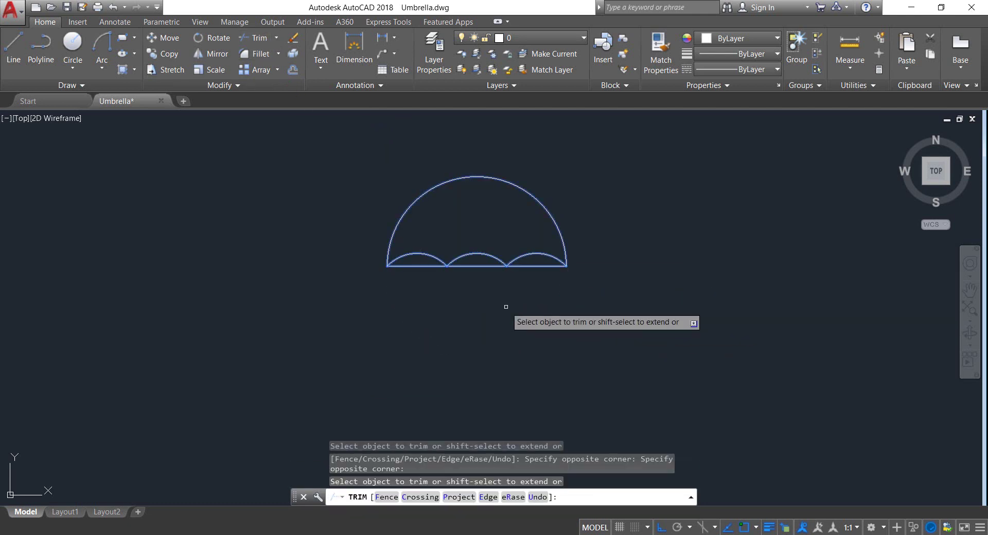
key("Return")
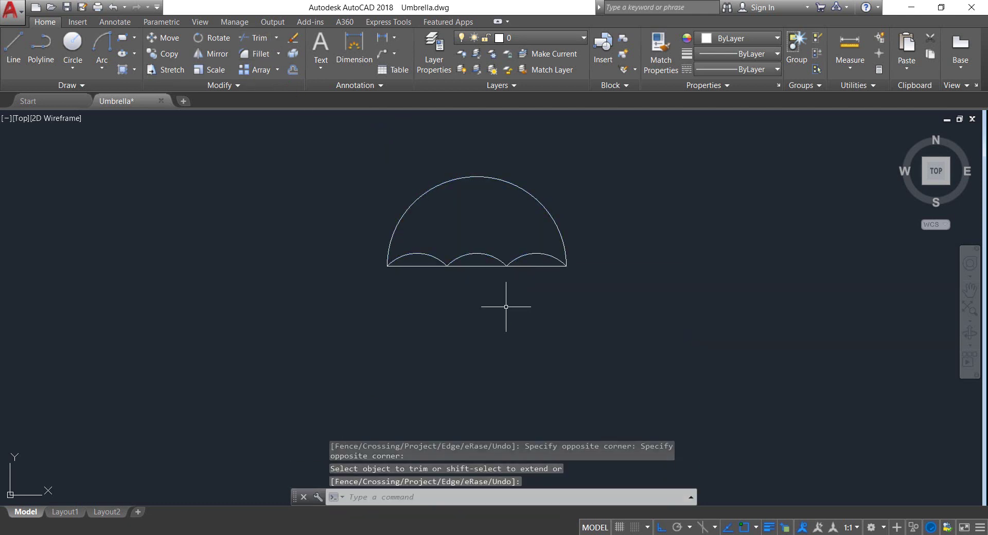
left_click(477, 267)
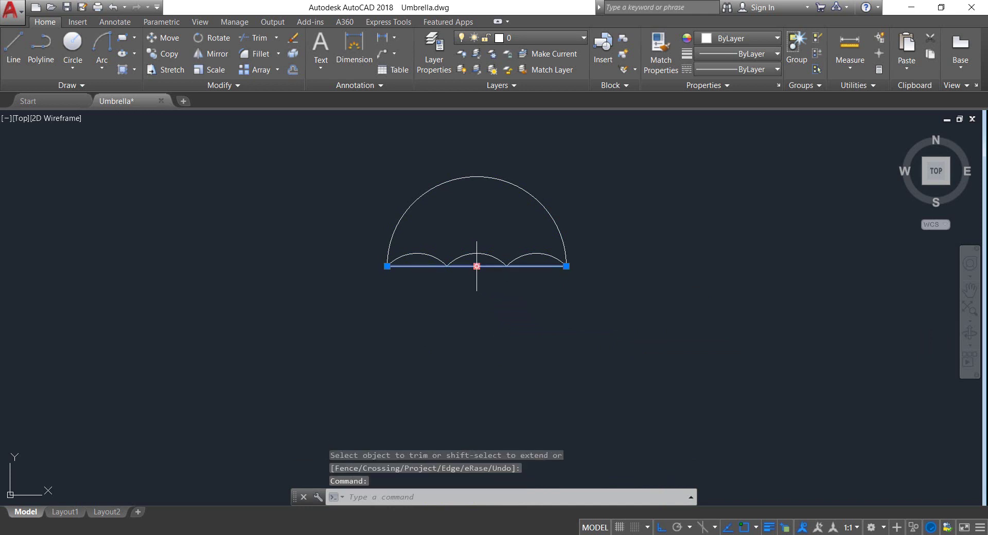
key("Delete")
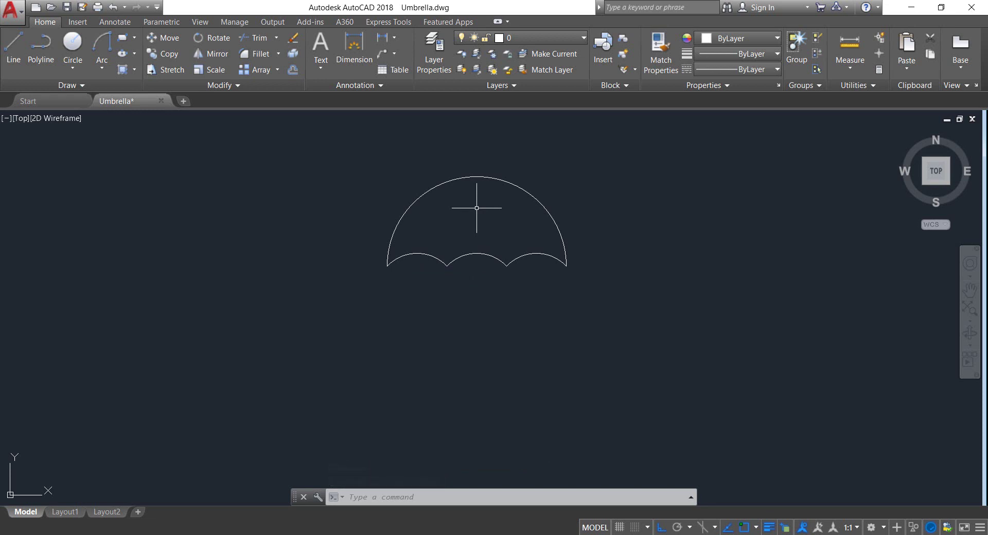
Draw a 5-unit vertical line upward from the top quadrant of the canopy arc
left_click(13, 47)
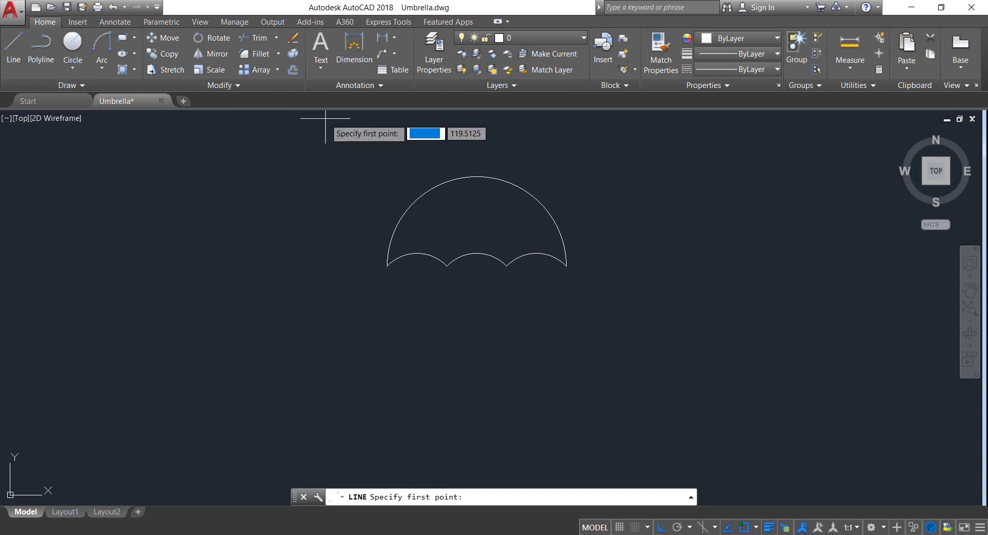
left_click(476, 177)
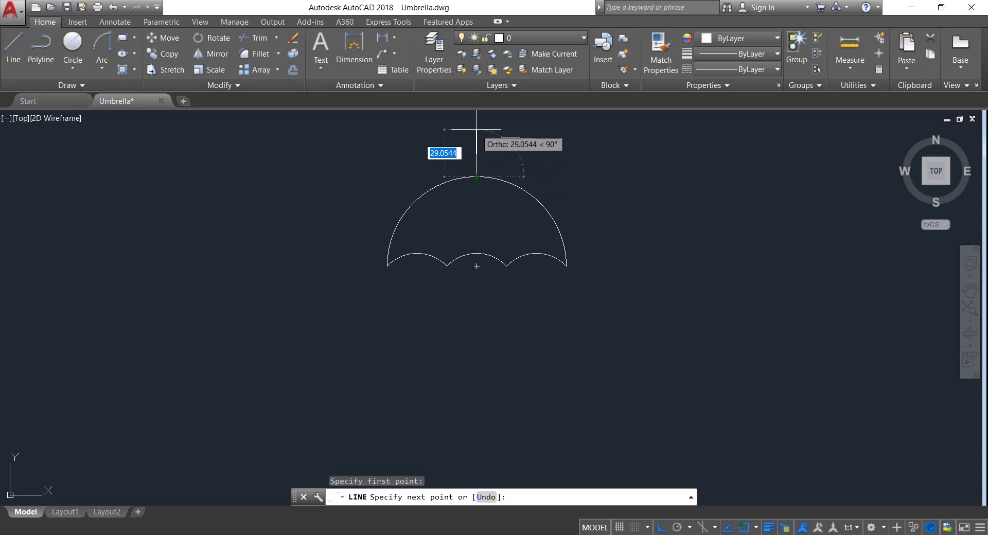
type("5")
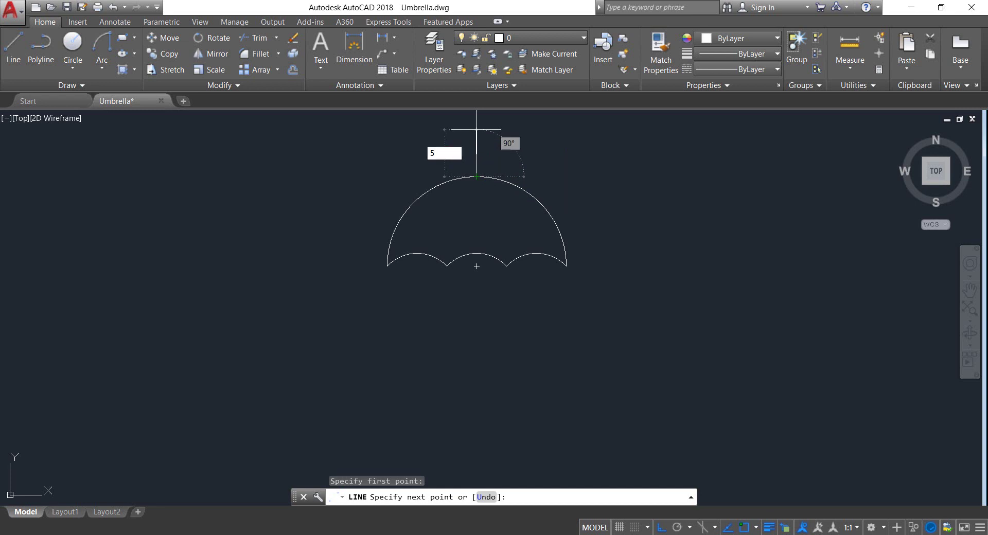
key("Return")
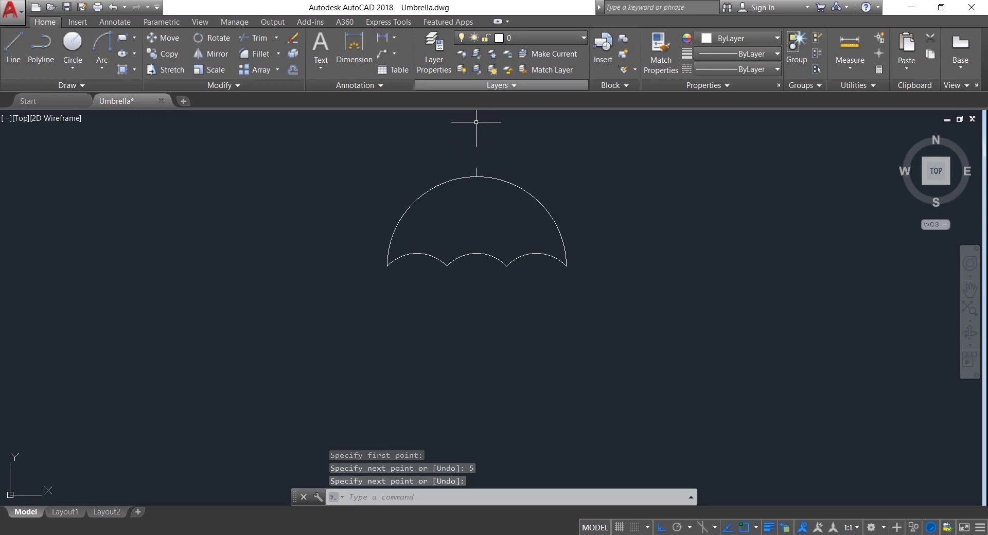
Copy the 5-unit tip line 1.5 units to the right and 1.5 units to the left
scroll(476, 162, "up", 6)
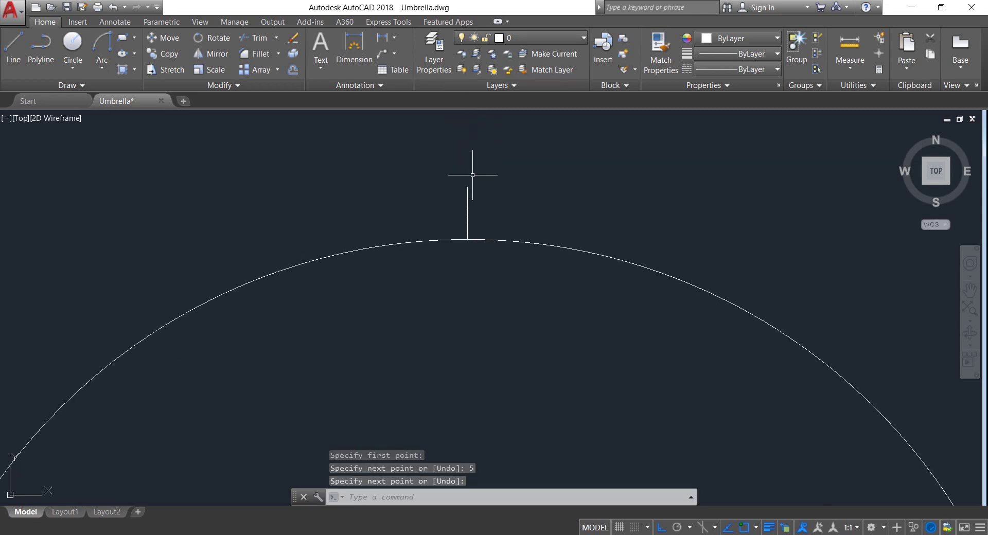
left_click(476, 199)
left_click(403, 167)
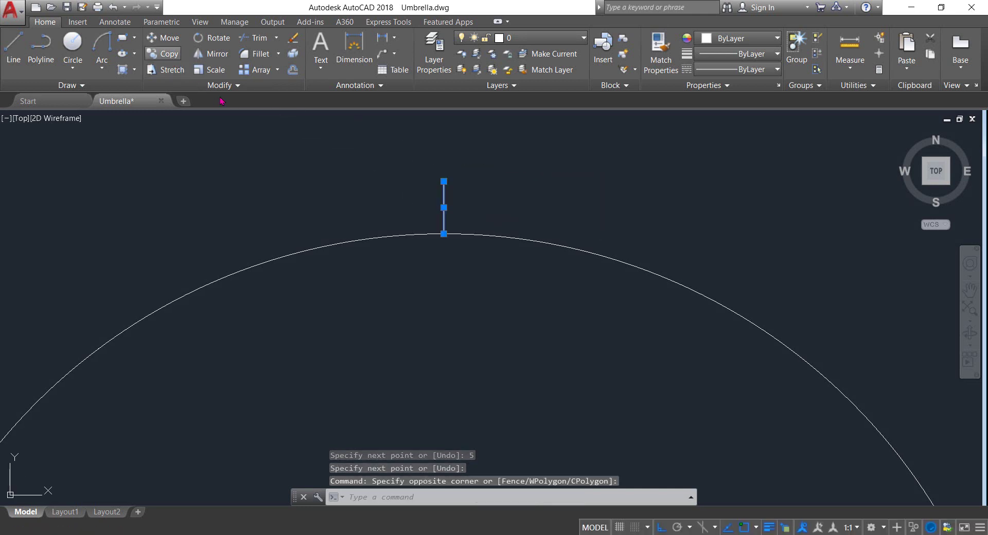
left_click(164, 53)
left_click(361, 155)
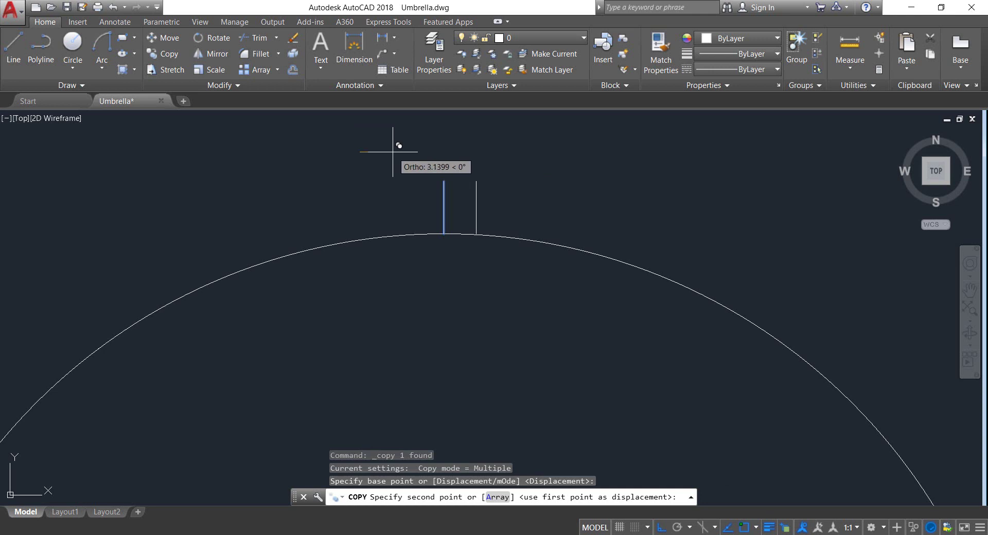
type("1.")
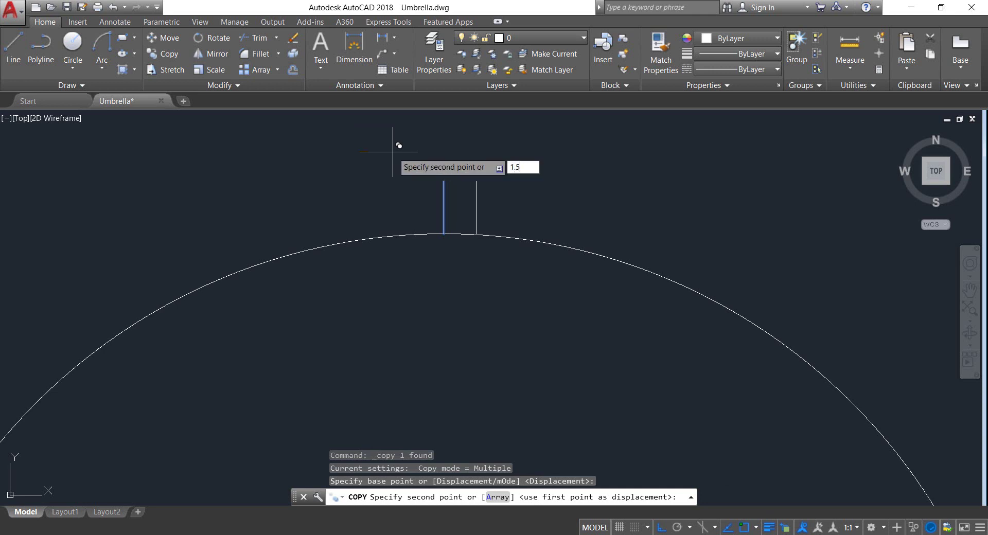
type("5")
key("Return")
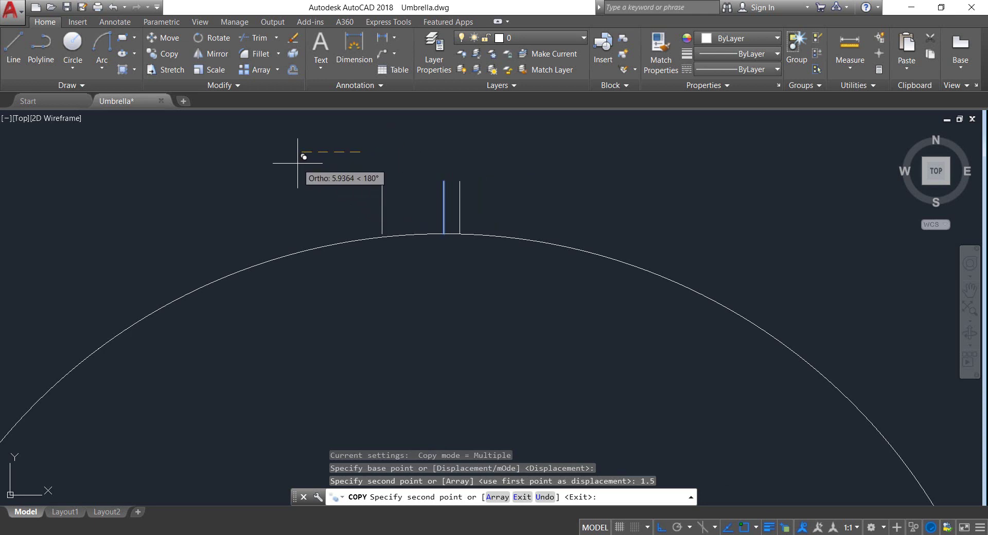
type("1.5")
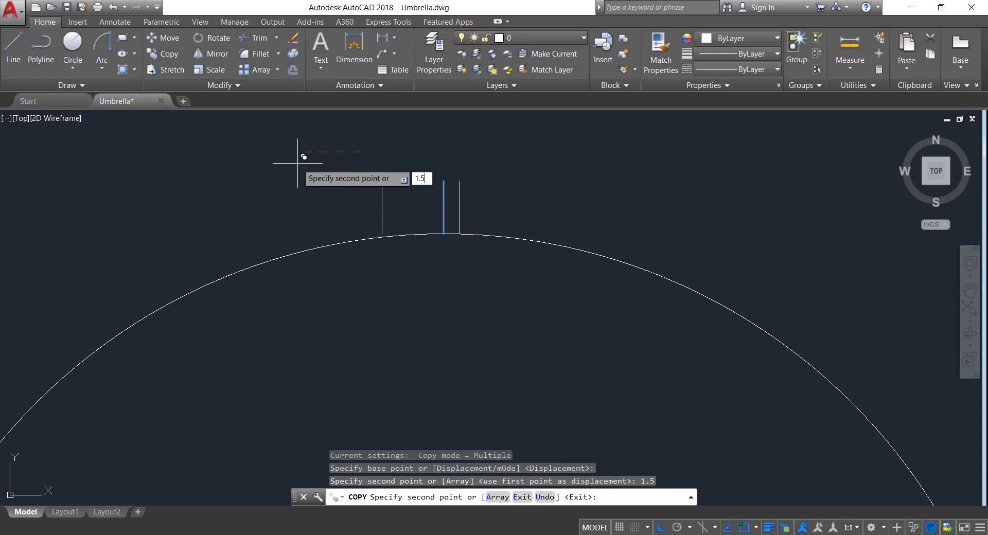
key("Return")
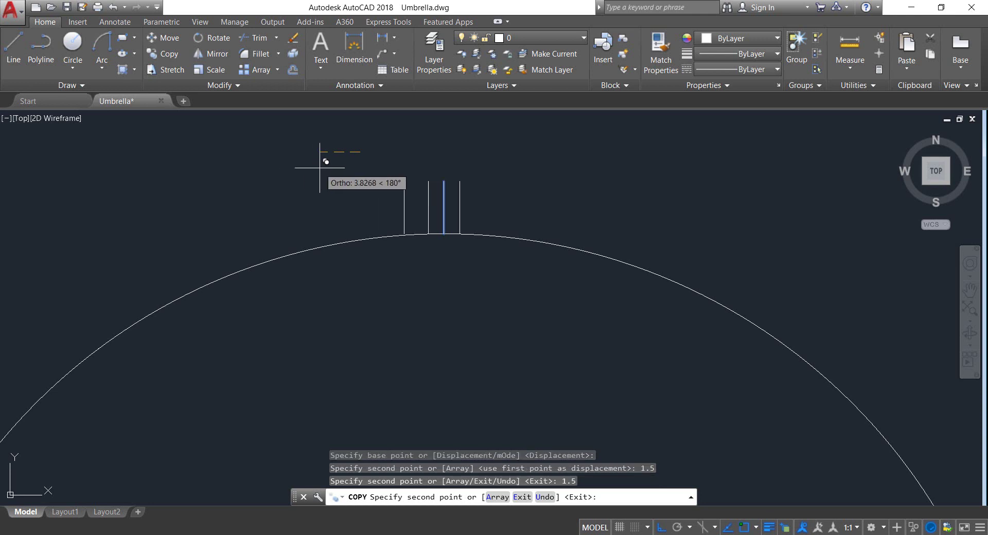
key("Escape")
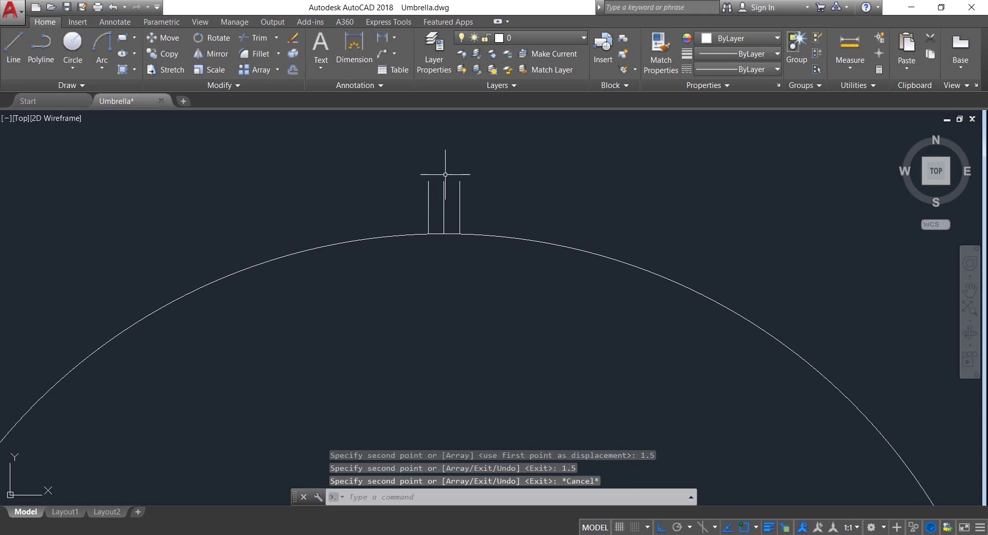
left_click(443, 196)
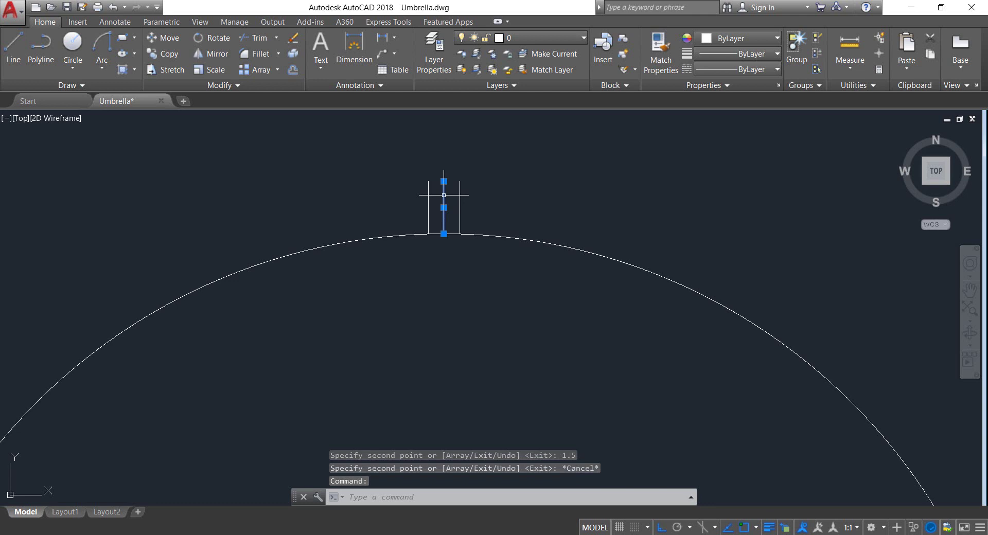
Delete the middle tip line, leaving the two outer lines 3 units apart
key("Delete")
scroll(441, 221, "up", 6)
scroll(427, 263, "up", 4)
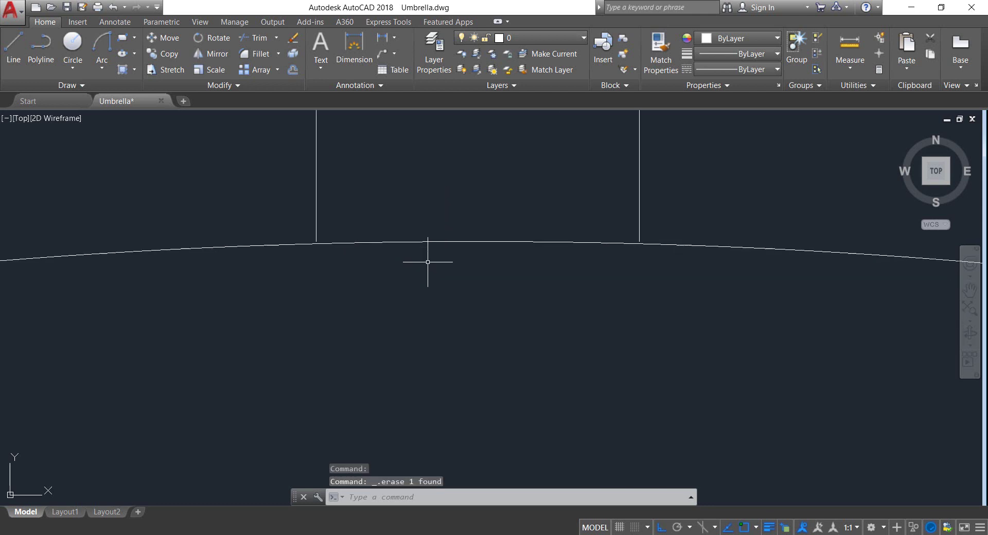
mouse_move(512, 233)
middle_mouse_down()
mouse_move(479, 242)
mouse_move(486, 282)
middle_mouse_up()
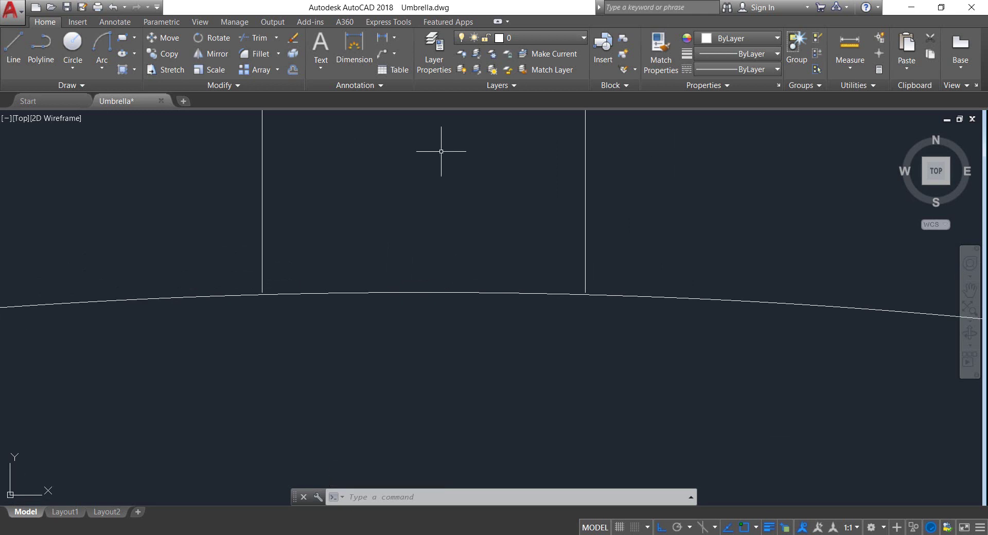
Move both vertical lines down so they reach through the canopy arc
left_click(650, 223)
left_click(135, 162)
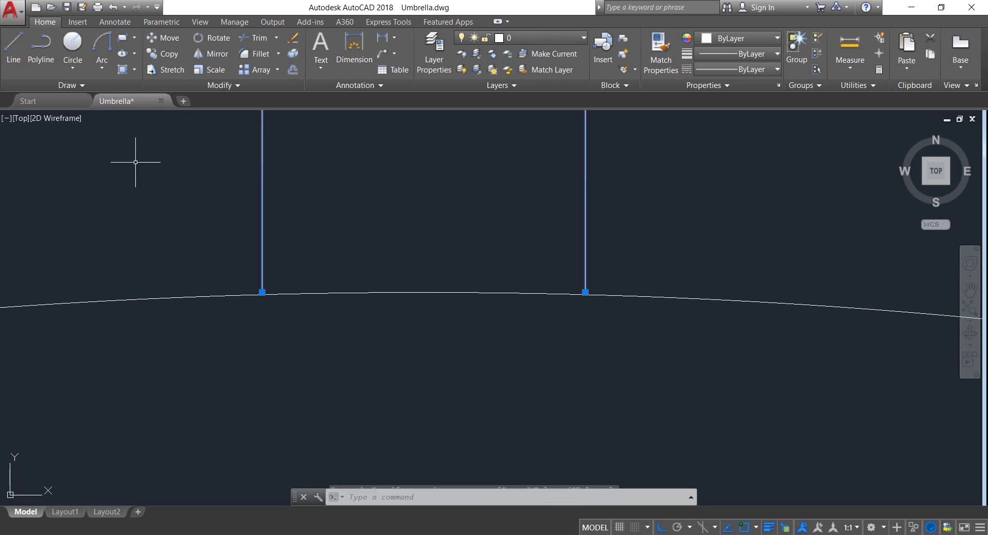
left_click(163, 38)
left_click(407, 176)
left_click(412, 192)
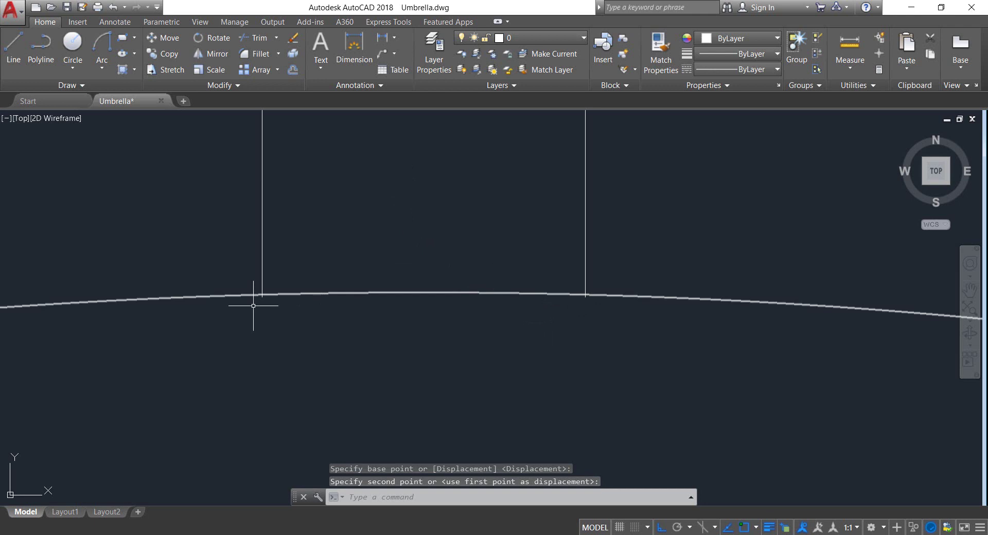
Using the arc and both lines as cutting edges, trim the first line's stub below the arc
left_click(646, 386)
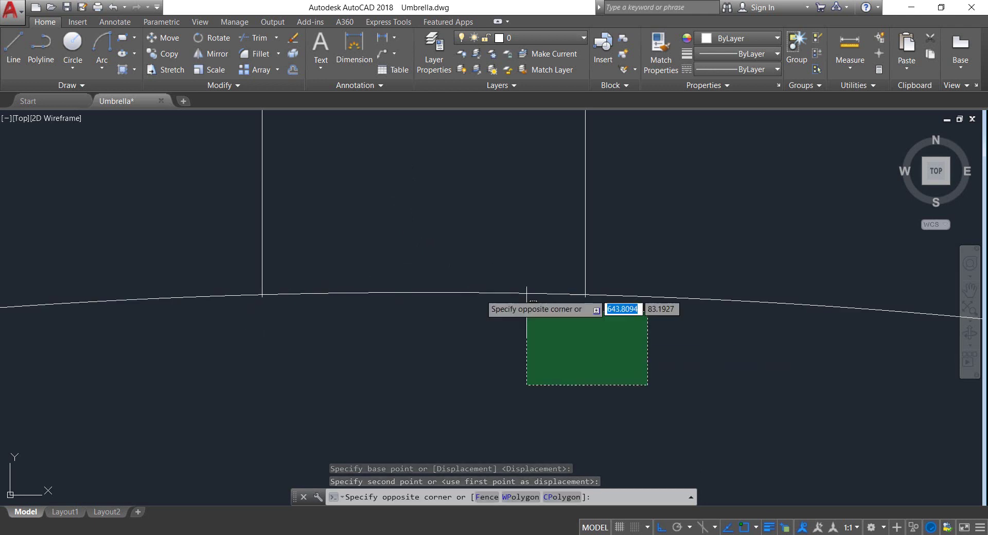
left_click(186, 218)
left_click(252, 41)
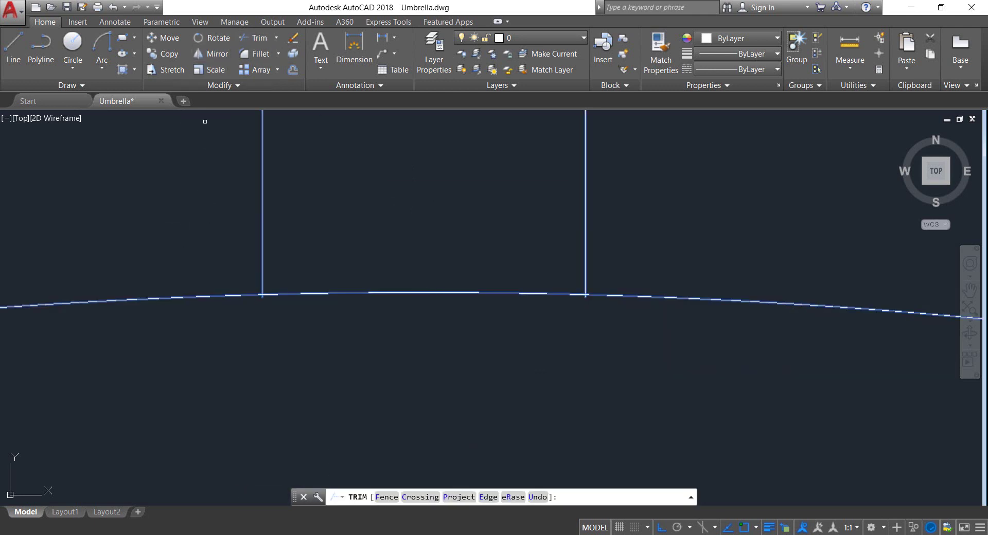
scroll(586, 304, "up", 2)
left_click(567, 346)
left_click(543, 320)
Trim the other line's stub below the arc so both lines end on the canopy
scroll(363, 386, "down", 2)
scroll(444, 397, "down", 2)
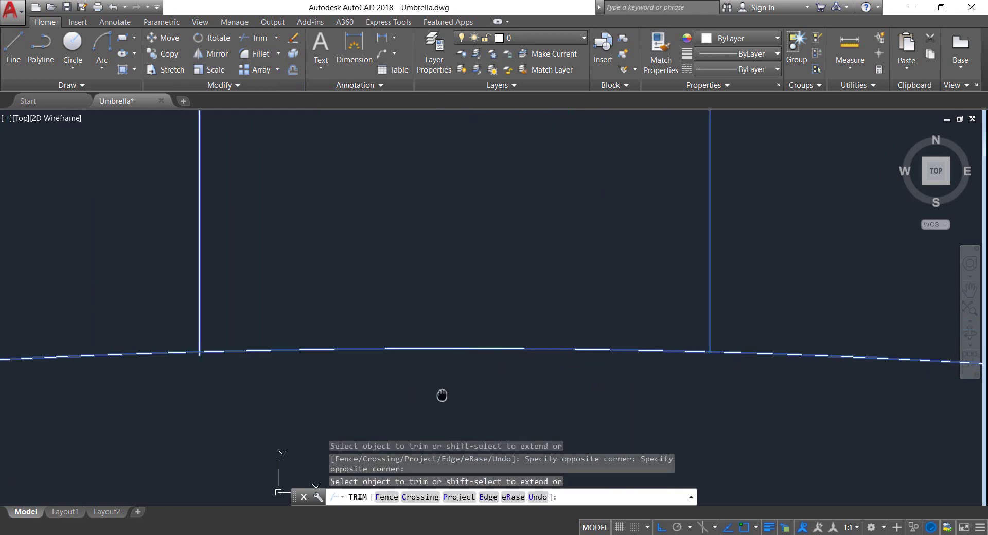
scroll(172, 357, "up", 3)
left_click(106, 314)
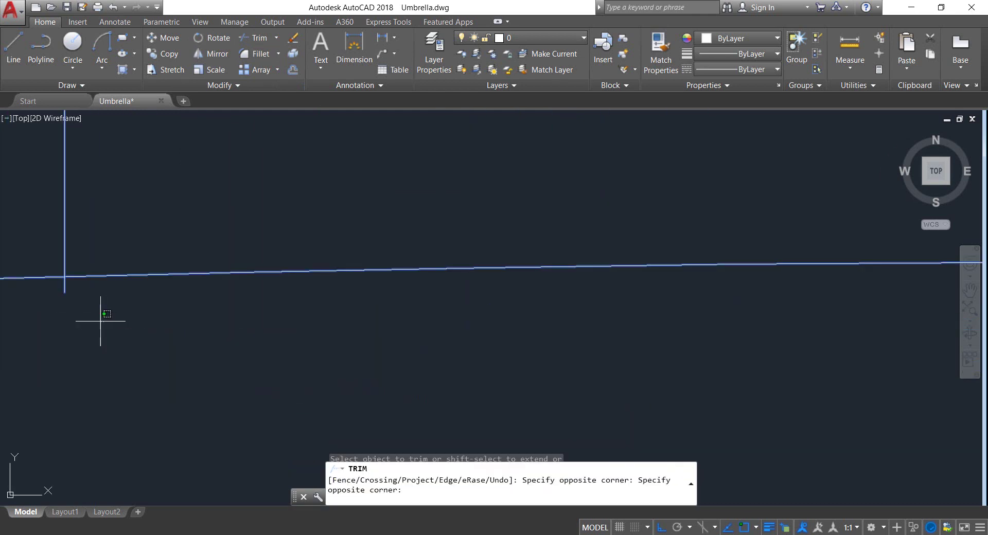
left_click(50, 289)
key("Return")
scroll(181, 325, "down", 4)
middle_click_drag(185, 333, 351, 338)
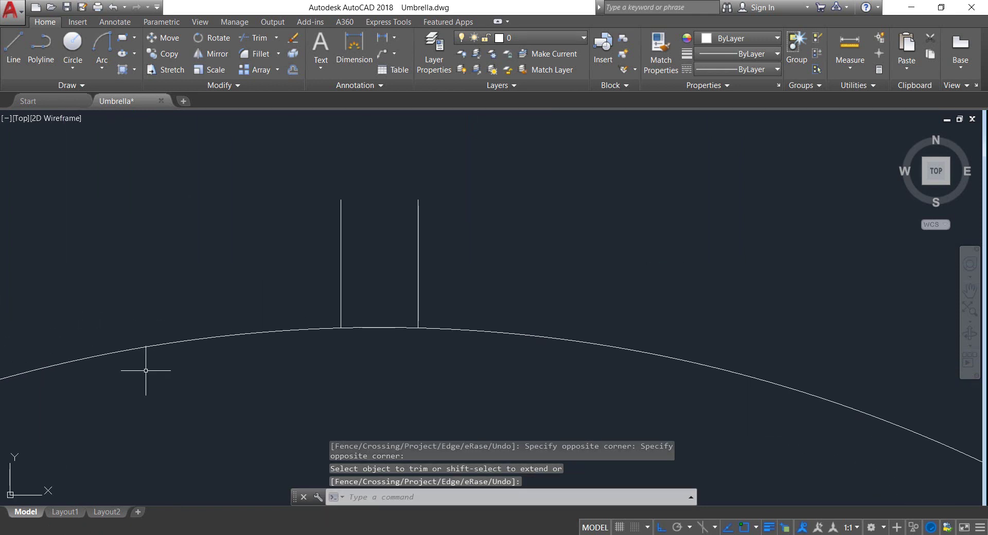
middle_click_drag(235, 292, 291, 243)
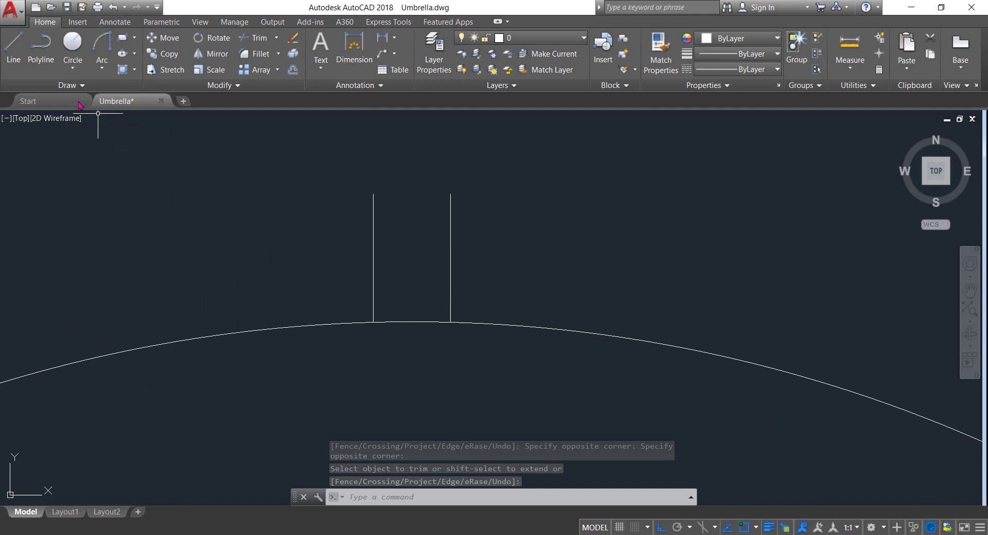
Draw a line joining the top corners of the two cap lines
left_click(14, 56)
left_click(373, 194)
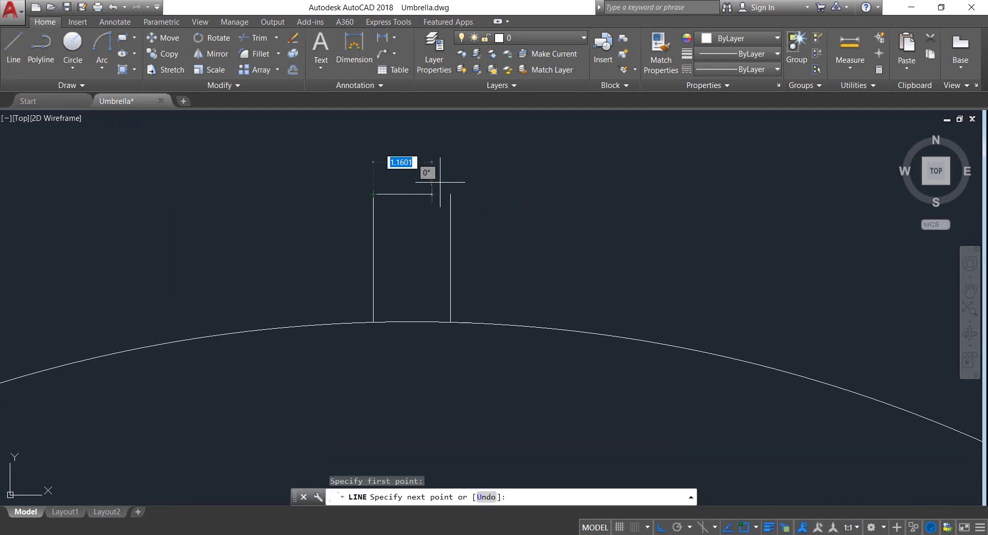
left_click(451, 194)
key("Return")
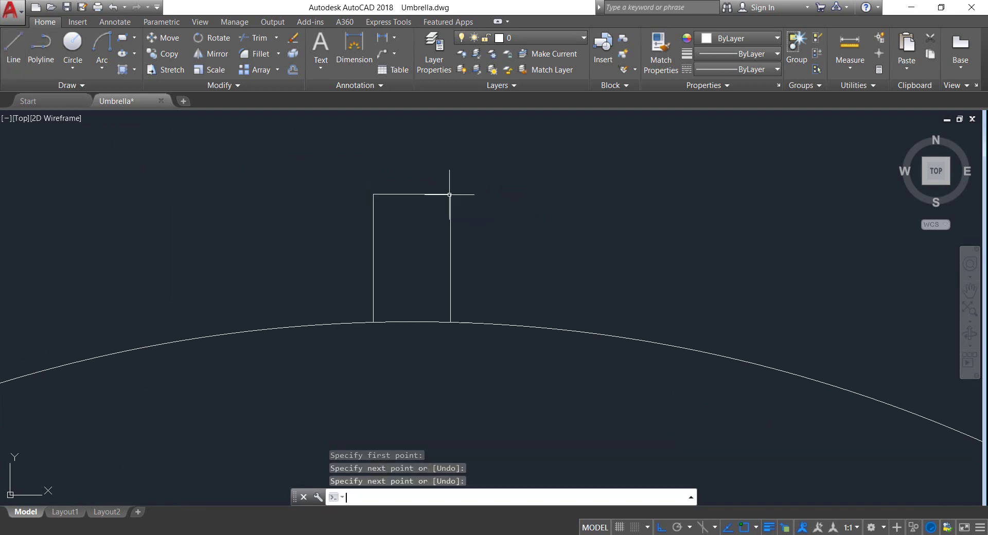
Crown the cap with a radius-3 arc from the top-right to the top-left corner
left_click(102, 45)
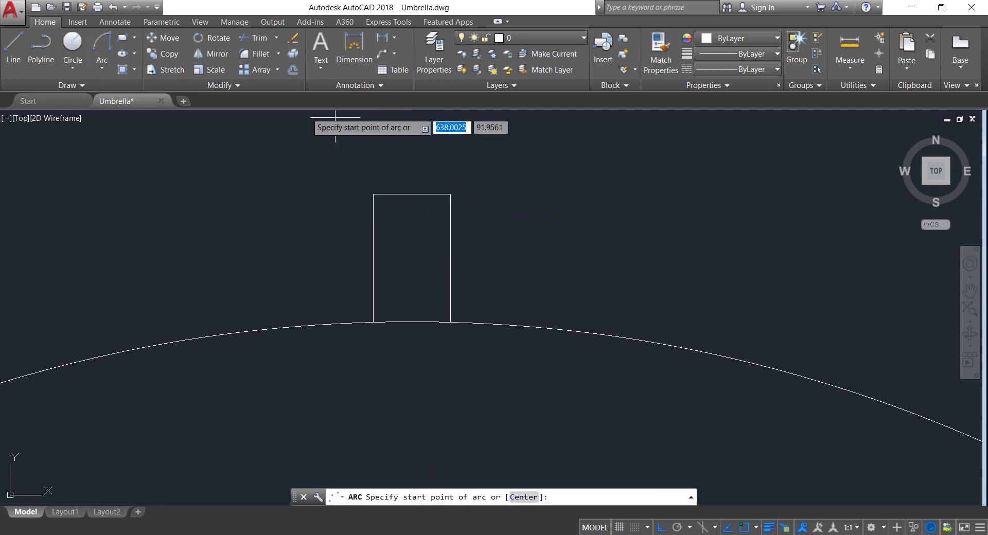
left_click(450, 194)
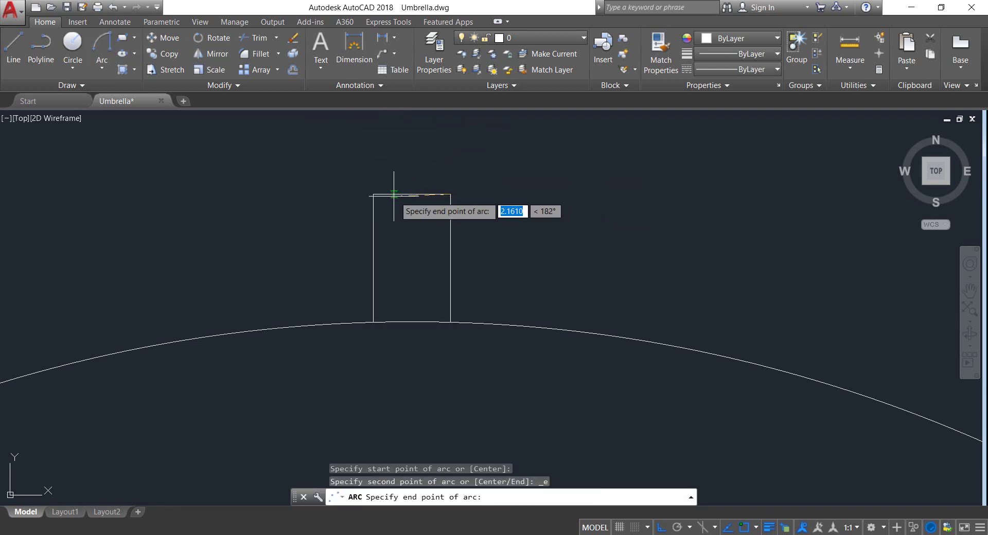
left_click(374, 194)
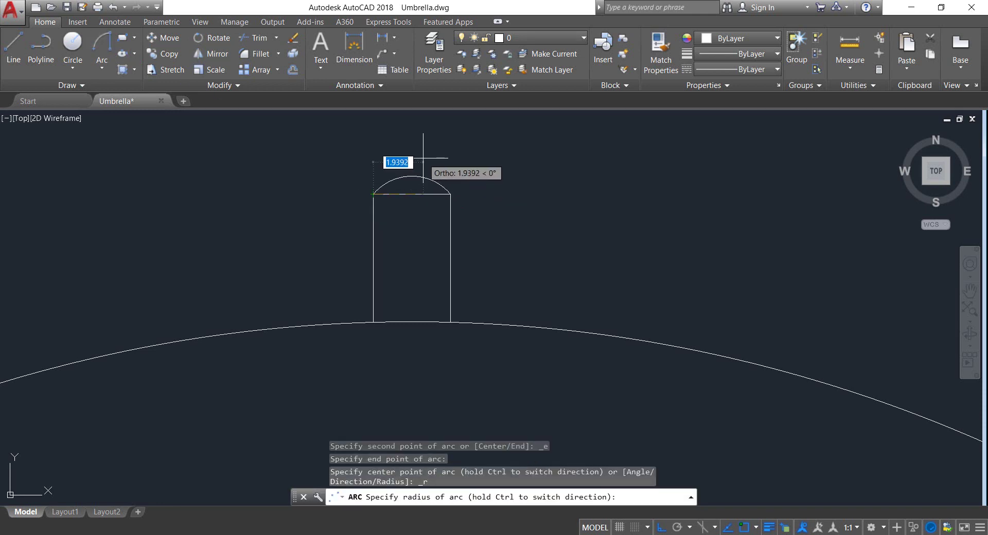
type("3")
key("Return")
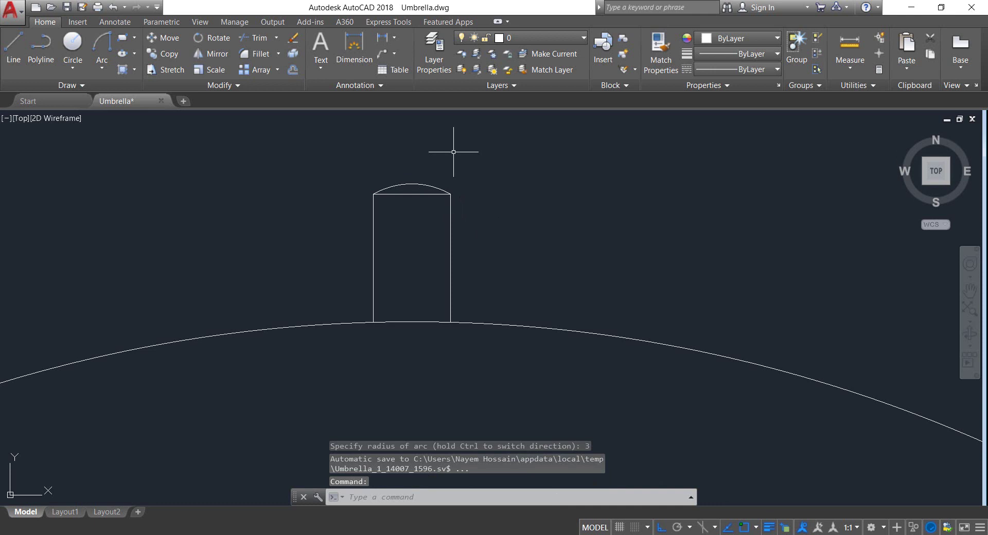
scroll(442, 154, "down", 5)
scroll(453, 162, "up", 1)
scroll(437, 137, "down", 2)
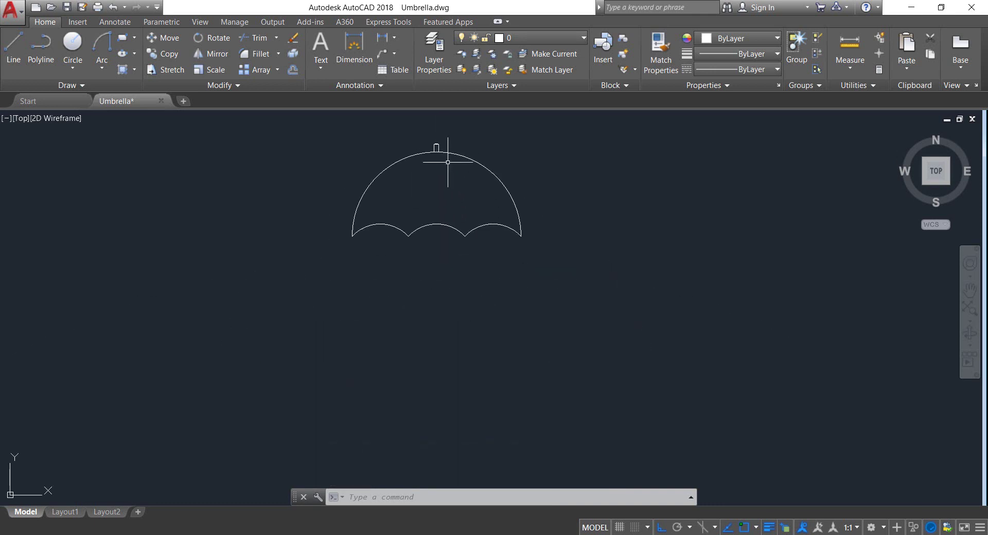
Zoom in on the cap and window-select its radius-3 arched top
middle_click_drag(434, 178, 430, 232)
scroll(435, 192, "up", 5)
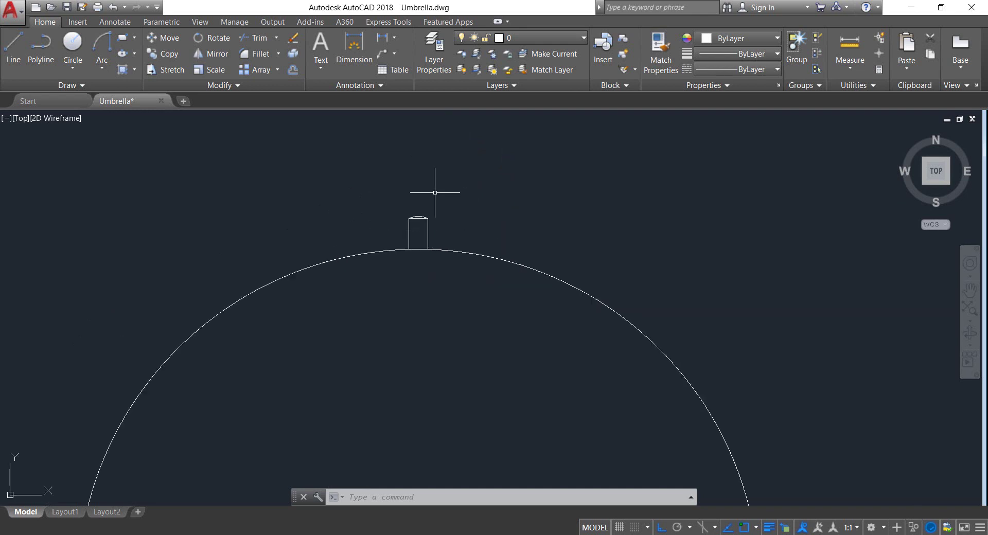
middle_click_drag(439, 265, 476, 259)
scroll(412, 267, "up", 4)
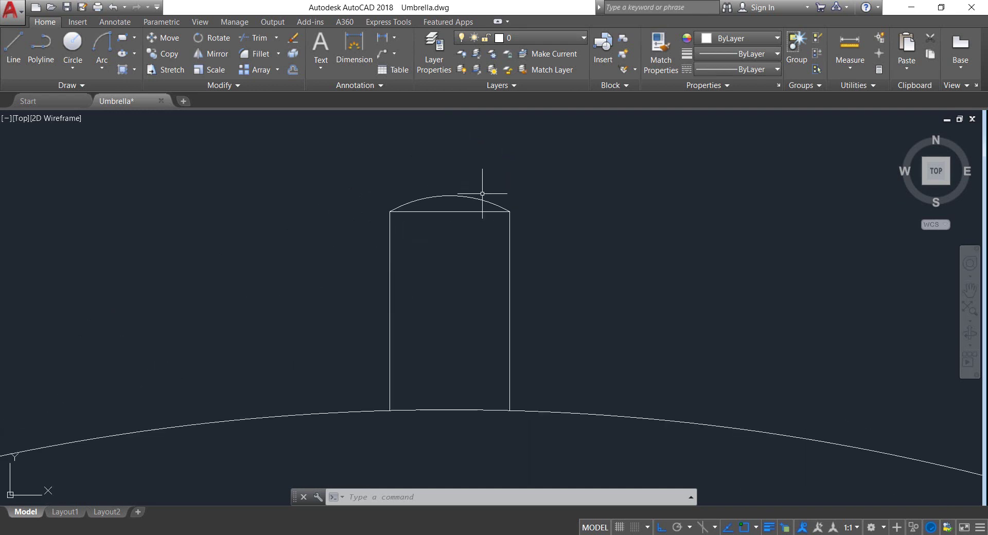
left_click(458, 207)
left_click(445, 178)
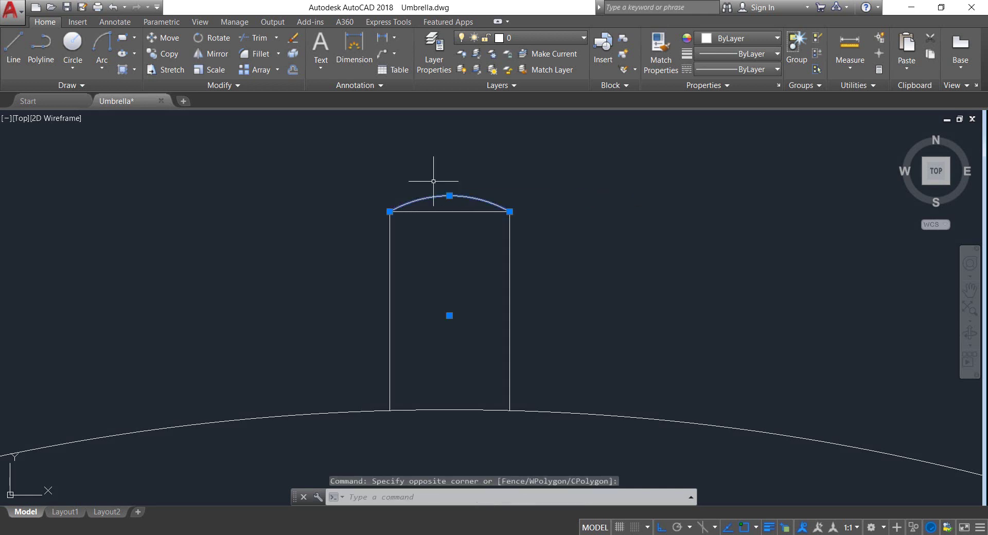
Erase the cap's arched top and its top edge
key("Delete")
left_click(461, 217)
left_click(434, 198)
key("Delete")
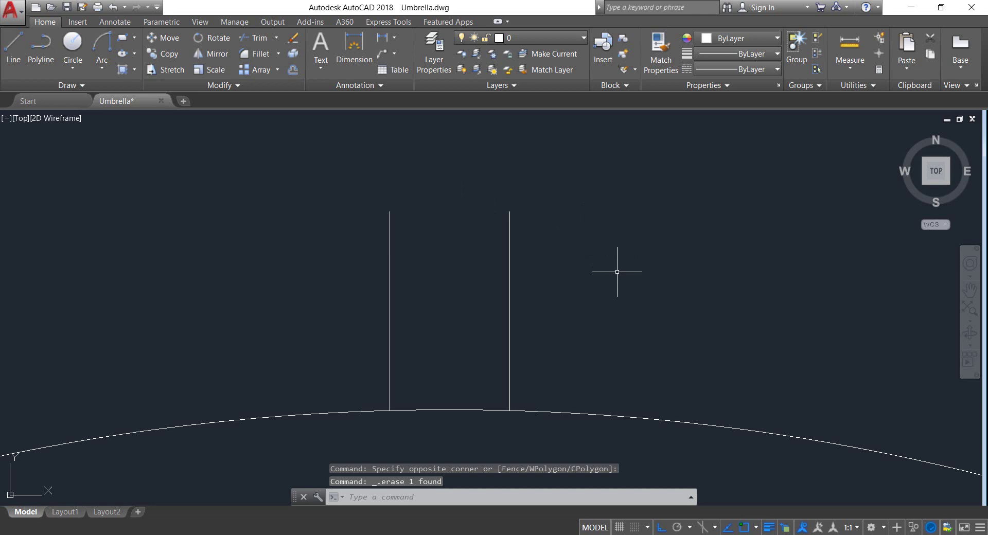
Erase both side lines of the cap
left_click(564, 325)
left_click(364, 223)
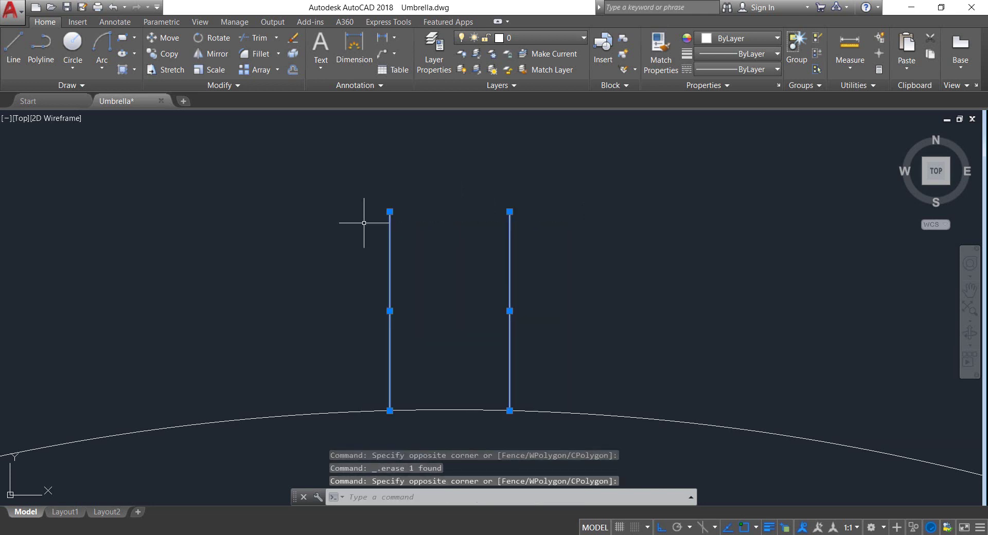
key("Escape")
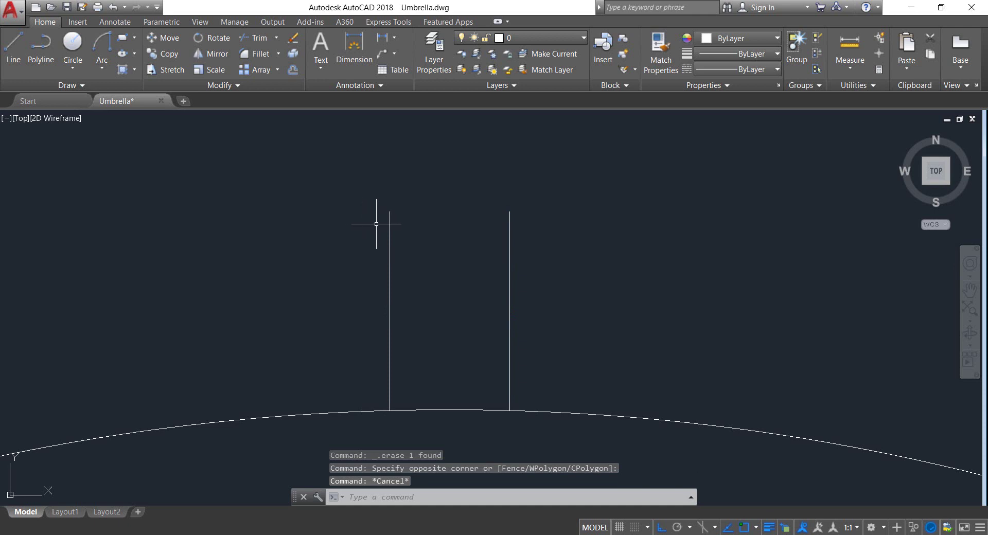
left_click(593, 265)
left_click(282, 163)
key("Delete")
scroll(361, 188, "down", 1)
left_click(13, 45)
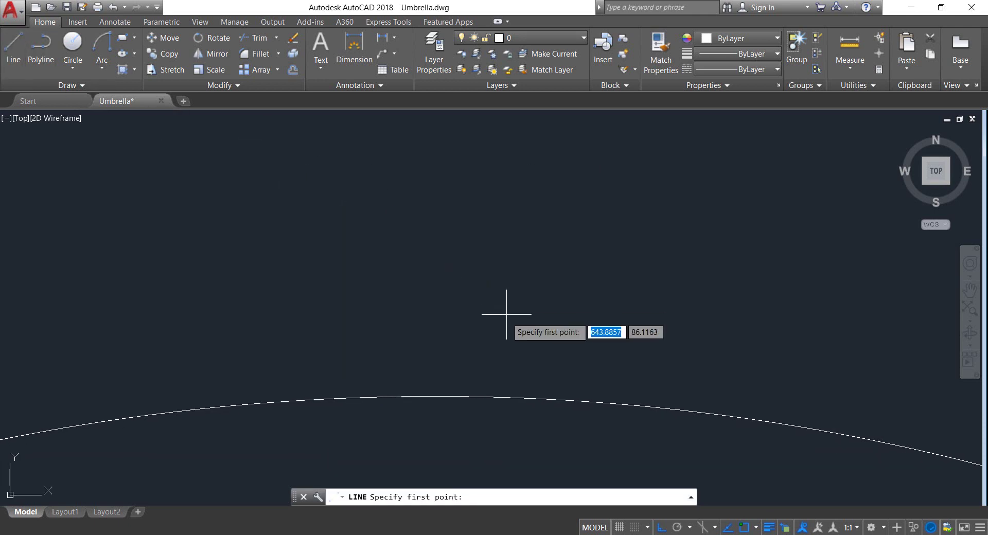
Draw a 5-unit vertical line up from the canopy top
left_click(435, 397)
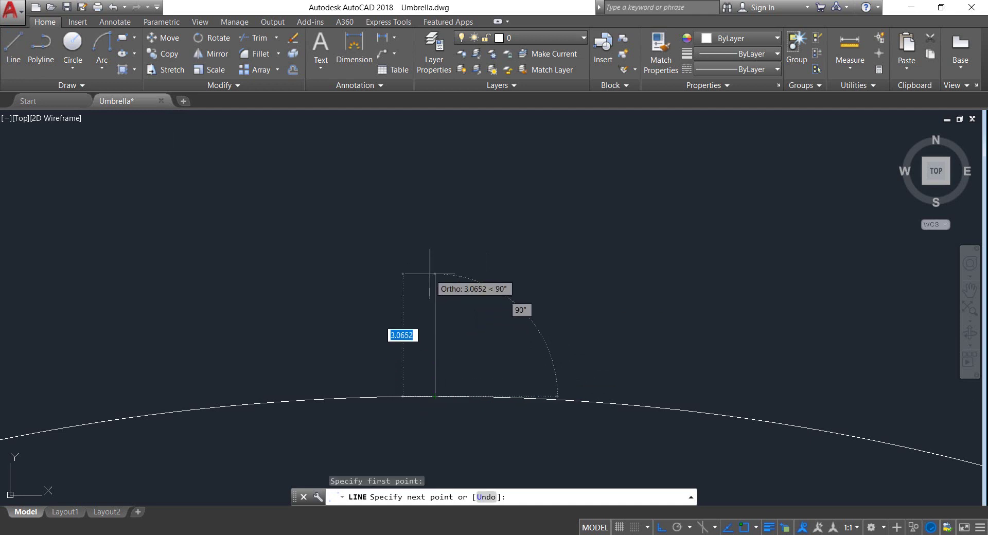
type("5")
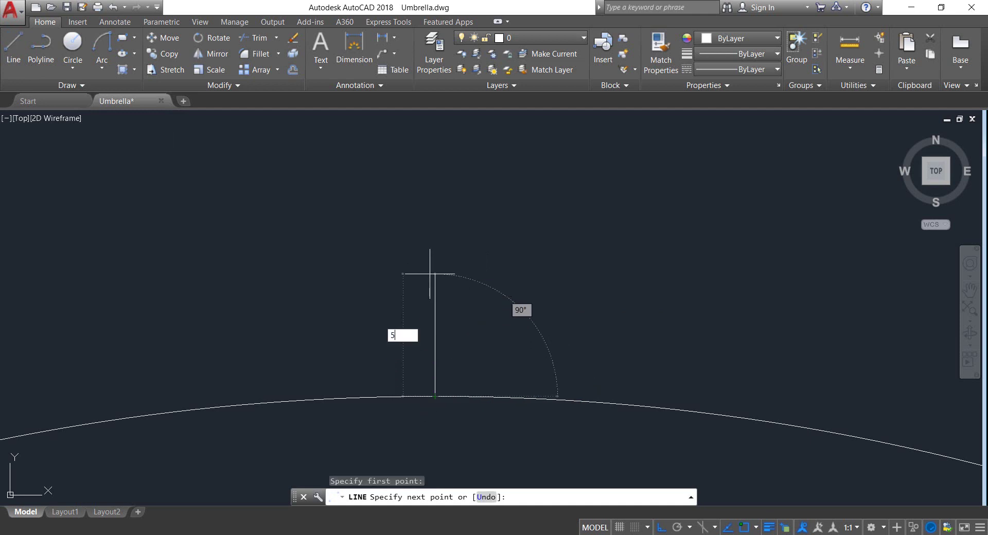
key("Return")
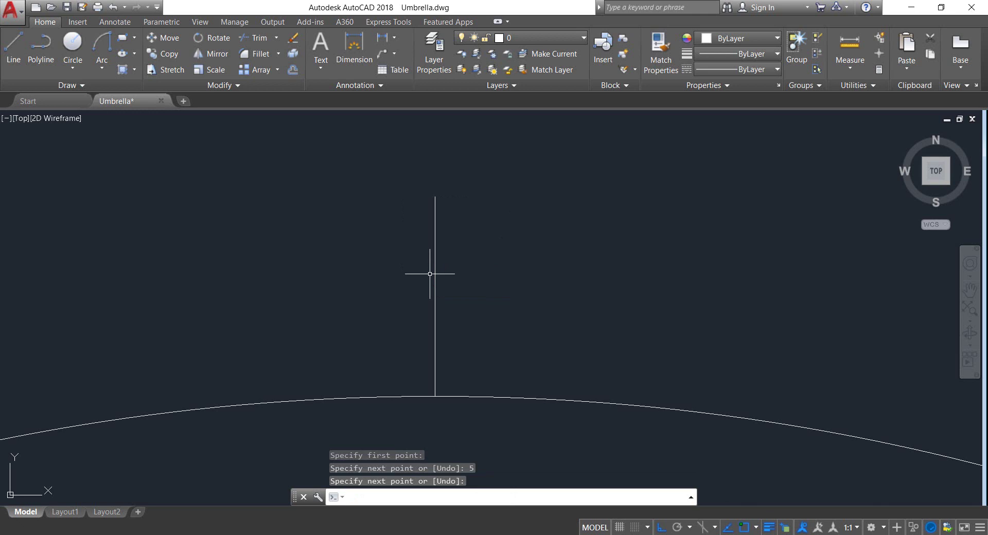
key("Return")
Copy the vertical line 3 units to the right and 3 units to the left
left_click(487, 278)
left_click(419, 231)
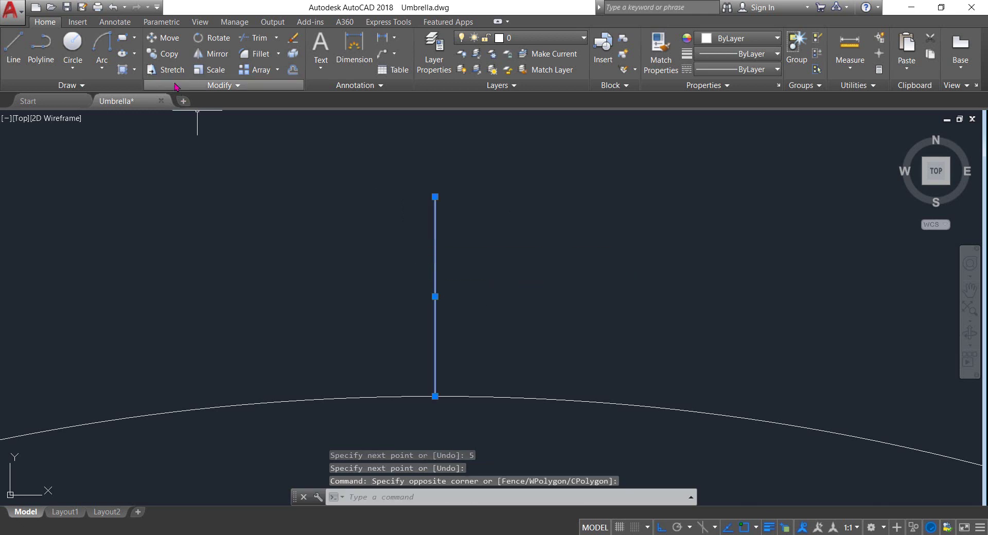
left_click(169, 53)
left_click(252, 159)
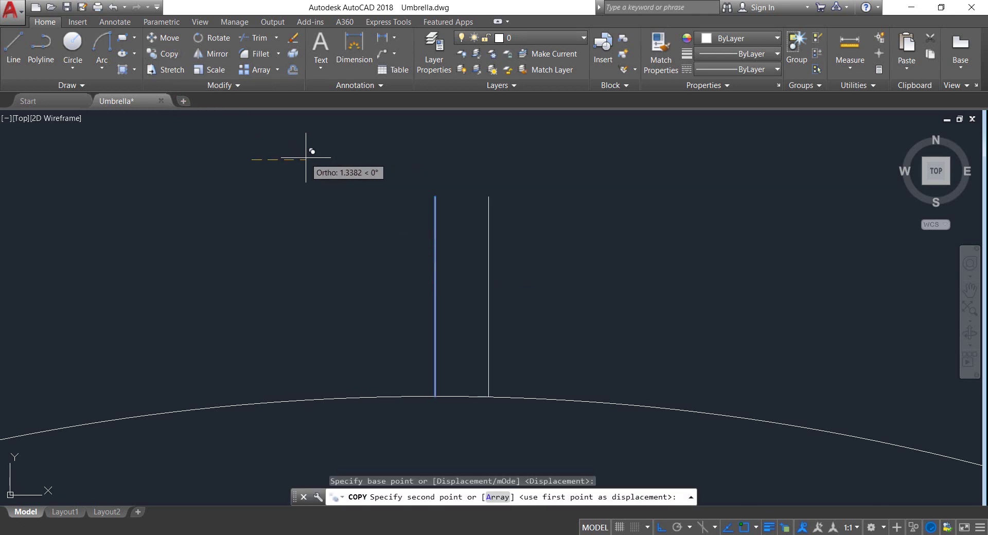
type("3")
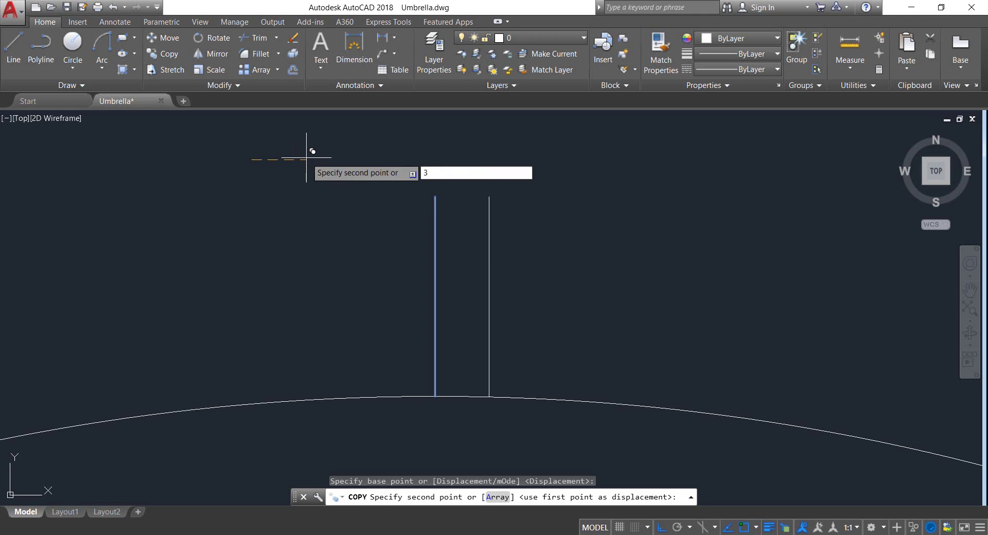
key("Return")
type("3")
key("Return")
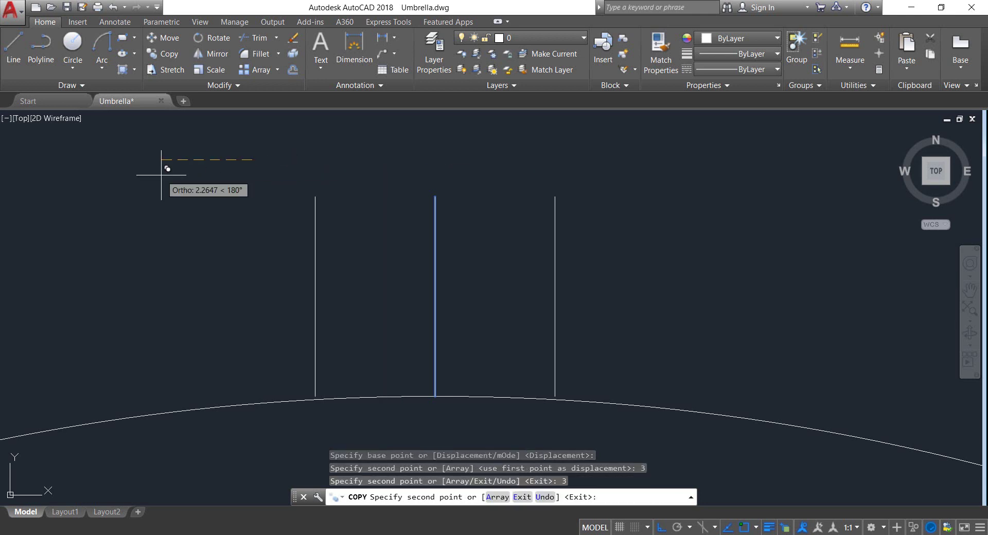
key("Return")
Erase the middle vertical line, leaving the two lines 6 units apart
left_click(474, 254)
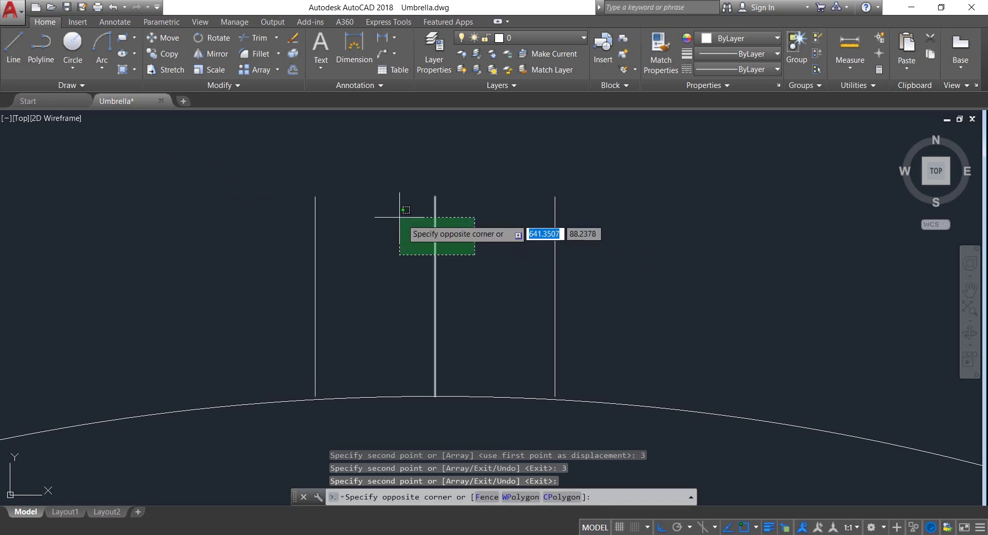
left_click(395, 214)
key("Delete")
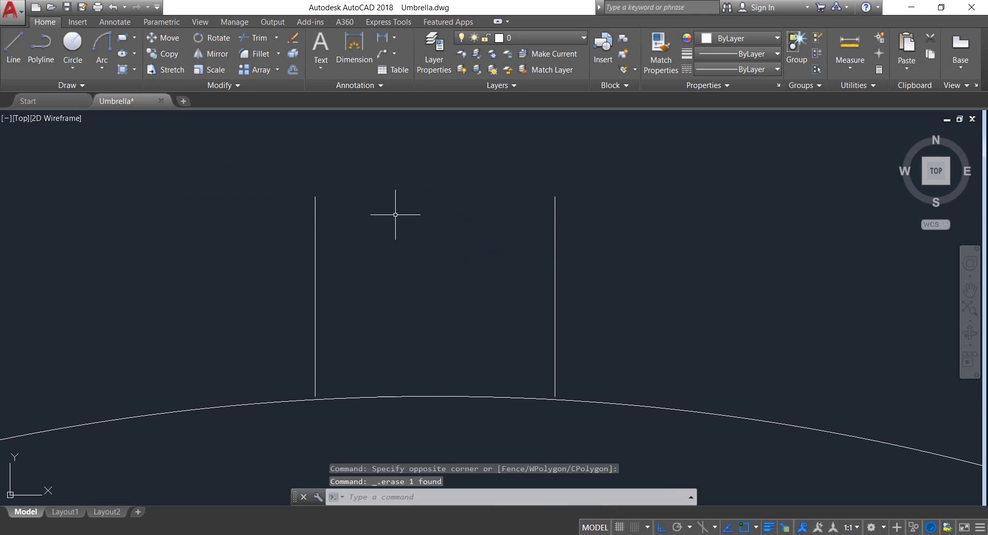
left_click(684, 253)
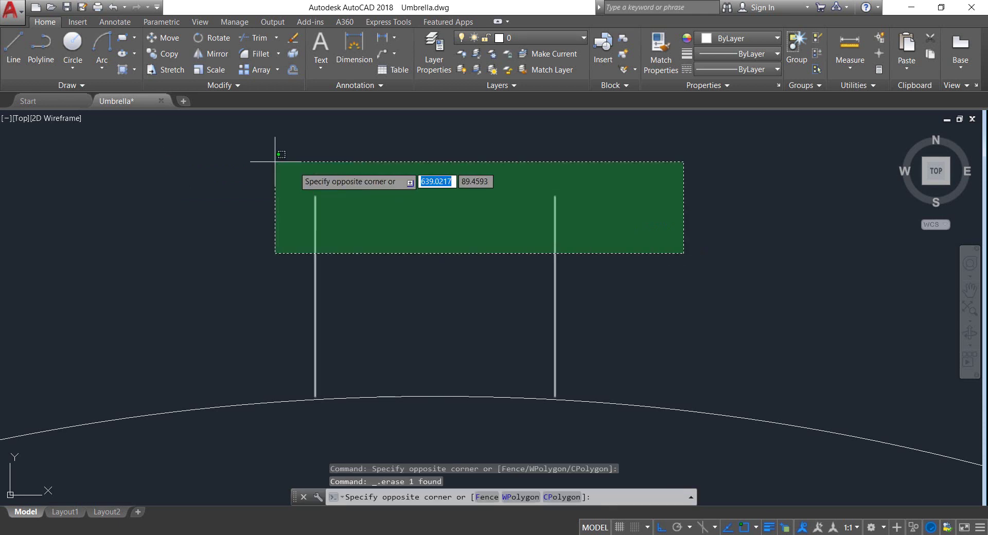
left_click(224, 150)
Copy the two vertical lines up onto the top of the canopy arc
left_click(173, 57)
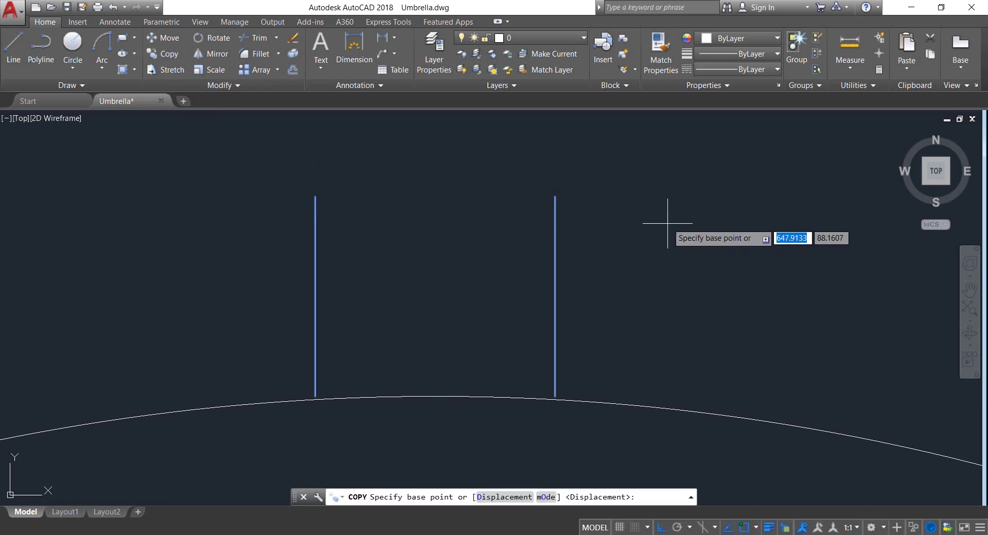
left_click(657, 186)
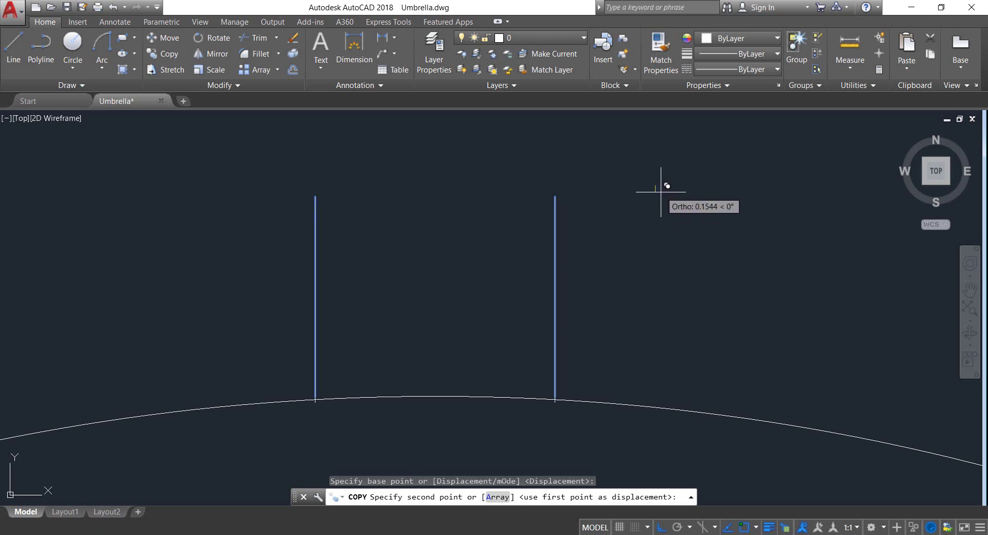
scroll(656, 188, "up", 2)
mouse_move(656, 188)
middle_mouse_down()
mouse_move(676, 172)
mouse_move(706, 99)
middle_mouse_up()
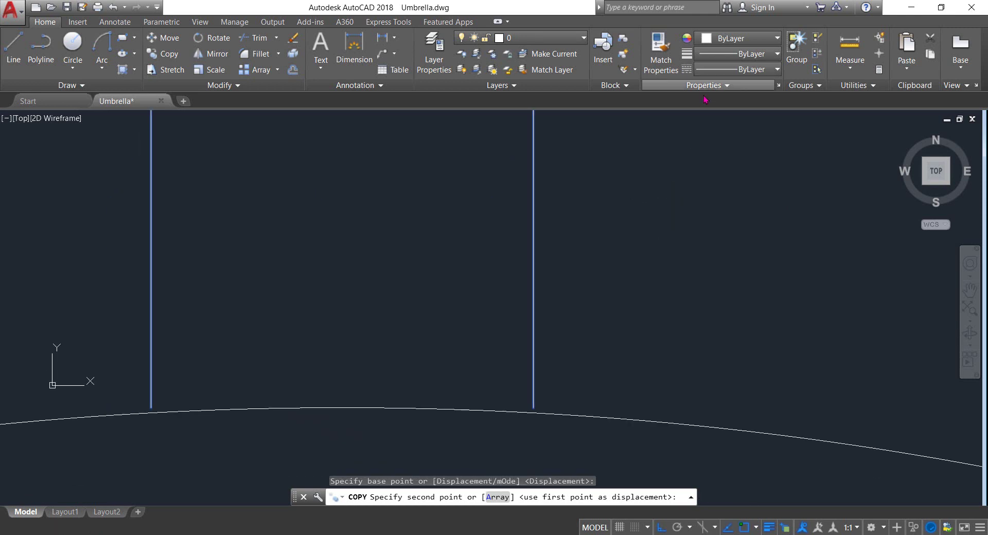
scroll(676, 240, "down", 5)
scroll(661, 240, "up", 2)
middle_click_drag(665, 233, 656, 204)
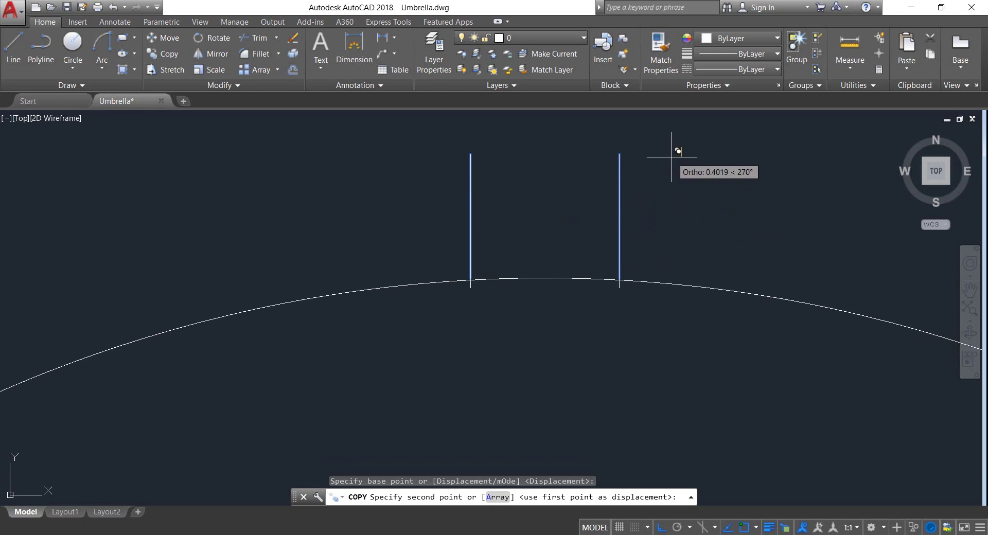
left_click(676, 155)
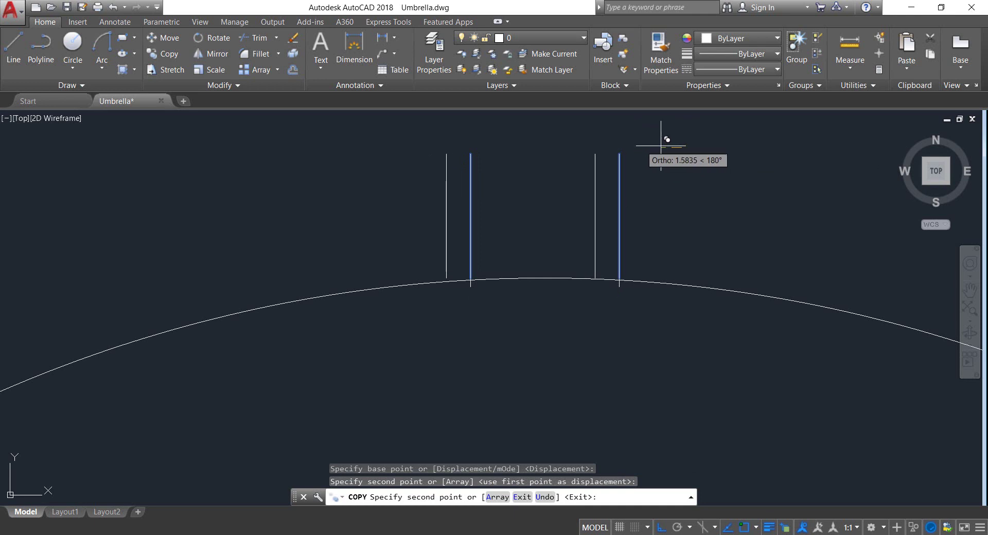
key("Escape")
Undo the stray zoom to restore the view of the canopy top
scroll(576, 241, "up", 4)
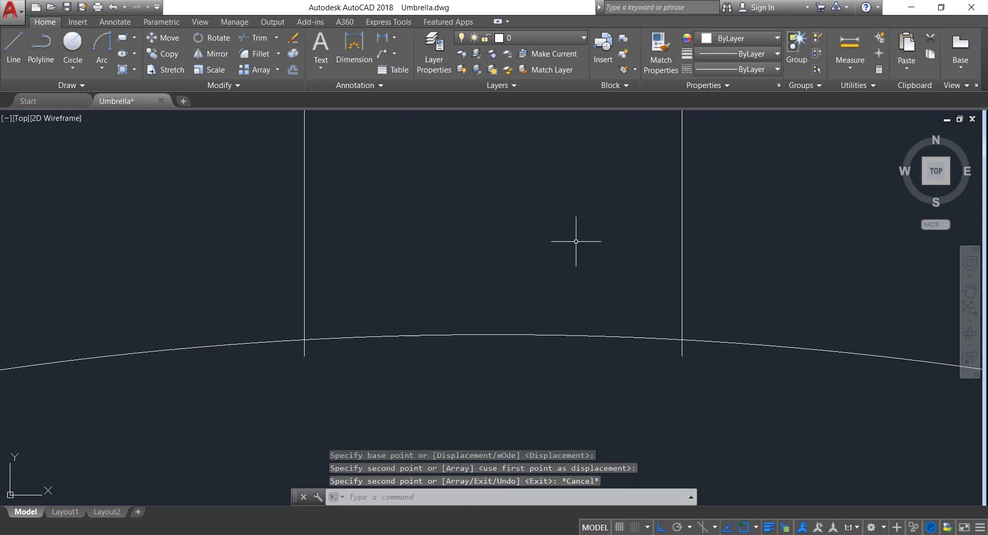
scroll(736, 239, "down", 4)
left_click(759, 353)
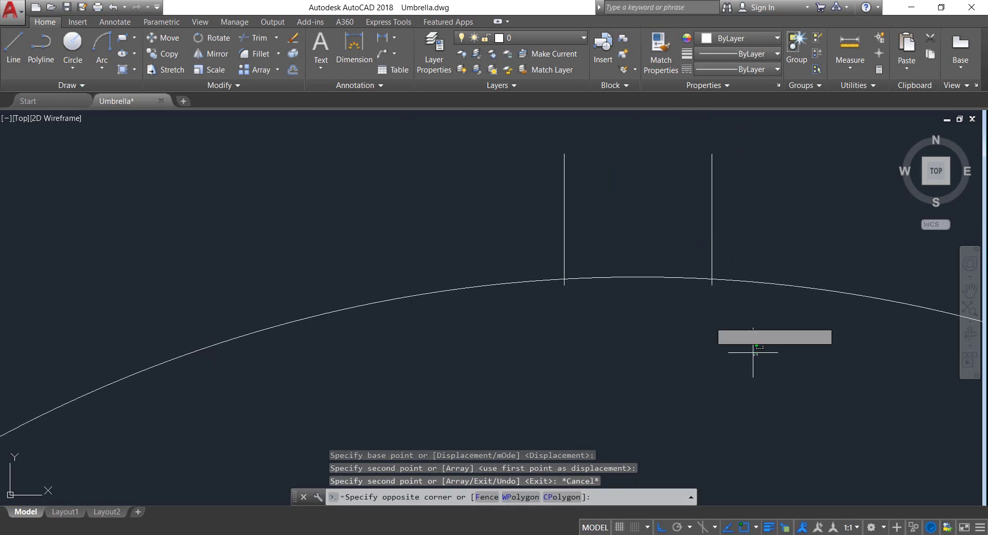
left_click(530, 222)
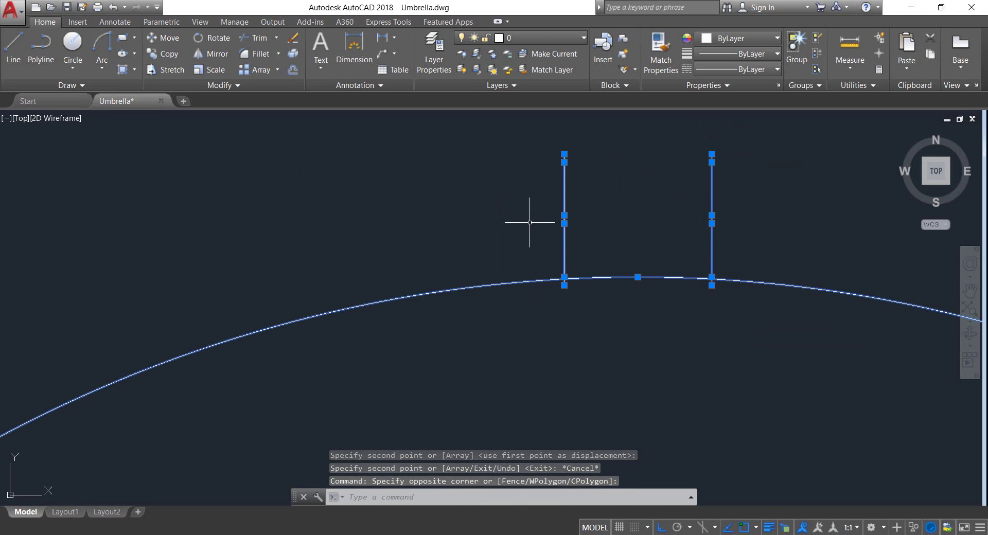
key("Escape")
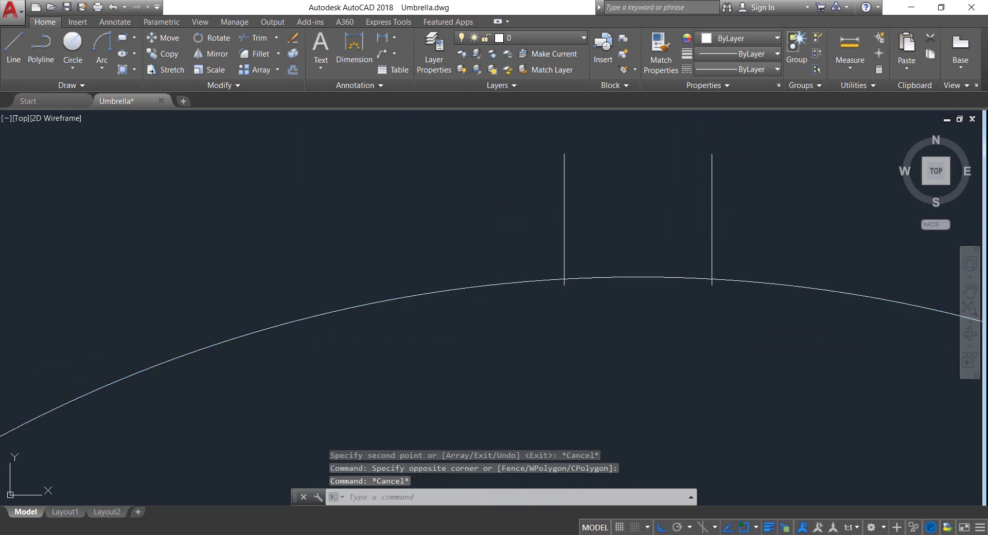
key("ctrl+z")
key("ctrl+z")
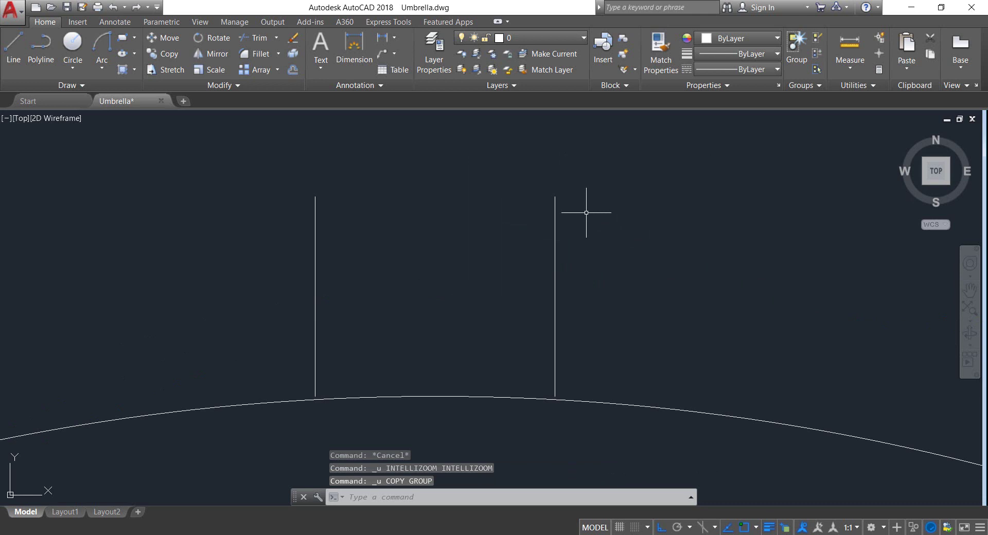
left_click(618, 311)
Move the two vertical lines slightly lower
left_click(218, 180)
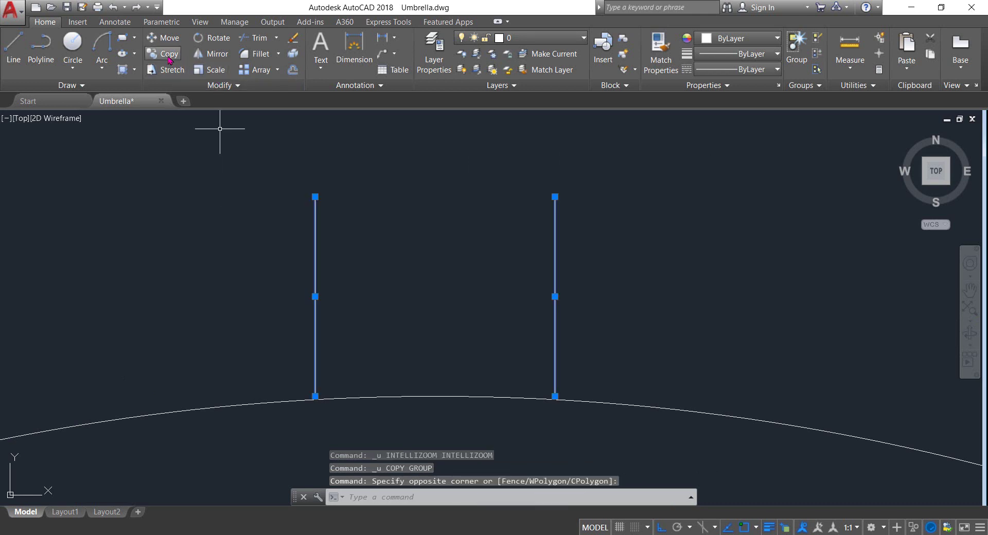
left_click(163, 37)
left_click(692, 174)
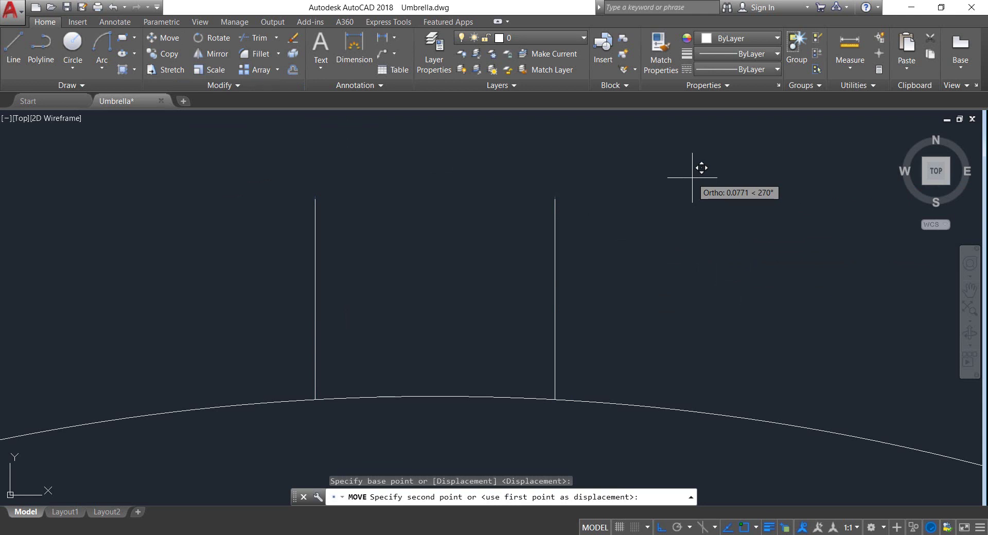
left_click(692, 180)
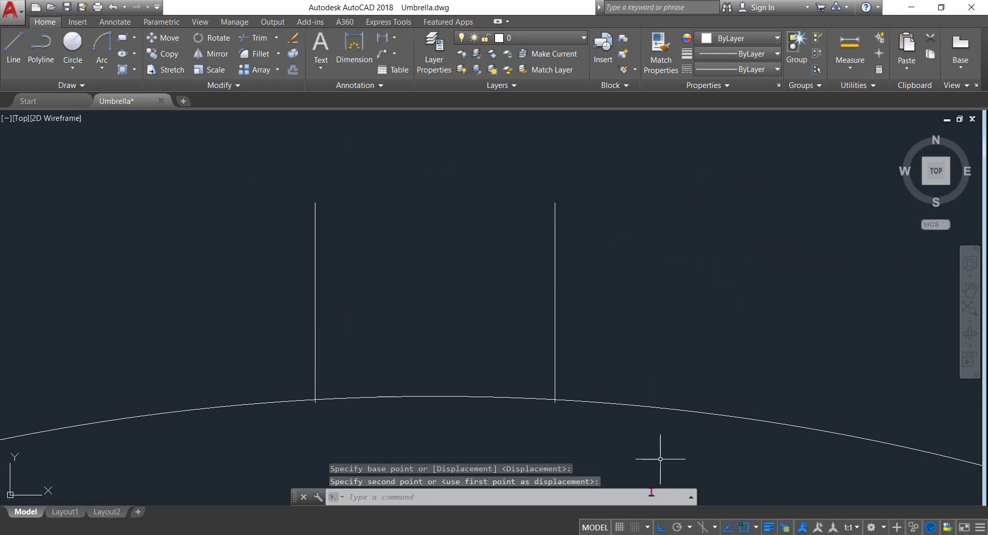
Trim both lines' stubs below the canopy arc so they end on it
left_click(602, 435)
left_click(286, 318)
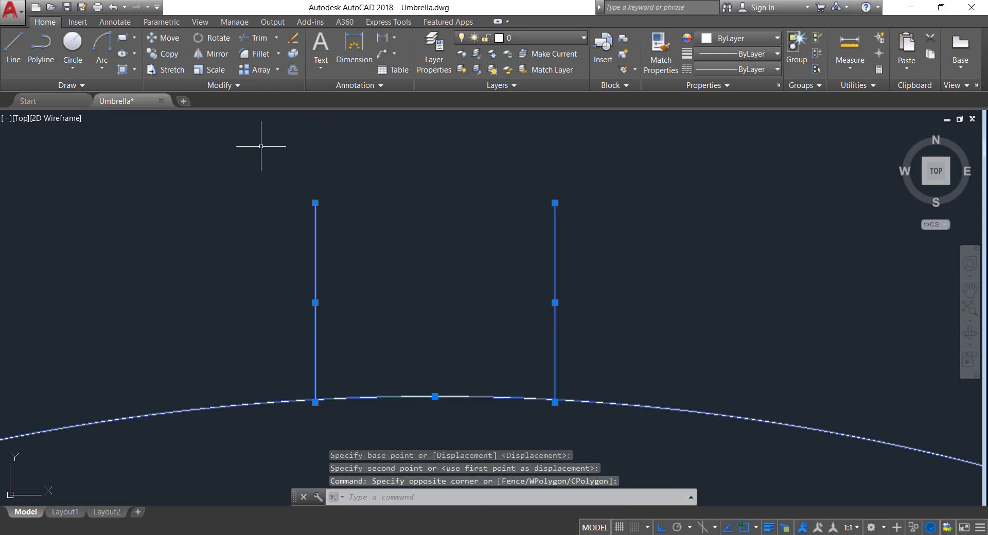
left_click(255, 38)
scroll(553, 408, "up", 5)
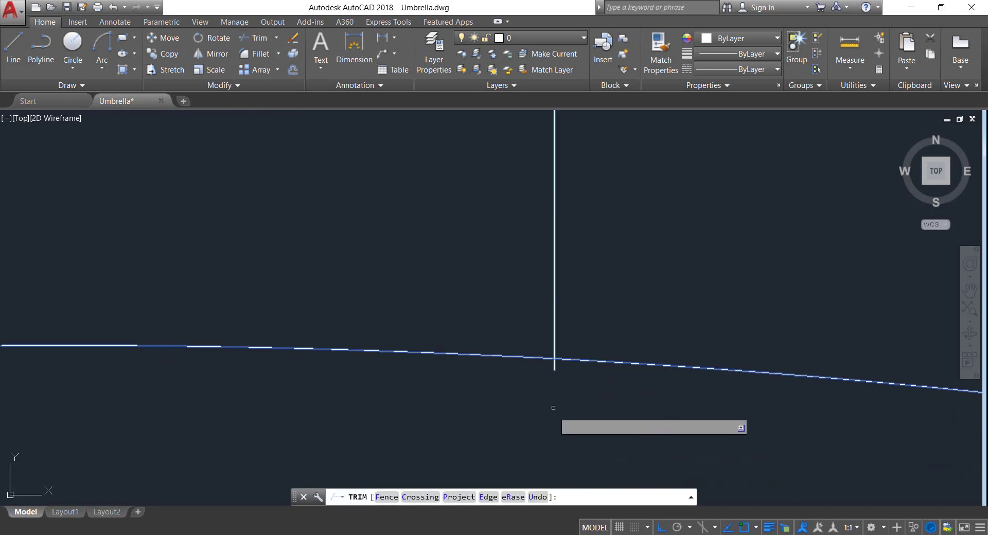
left_click(583, 379)
left_click(522, 334)
scroll(610, 395, "down", 5)
scroll(466, 378, "up", 5)
middle_click_drag(468, 373, 442, 302)
left_click(525, 278)
left_click(449, 178)
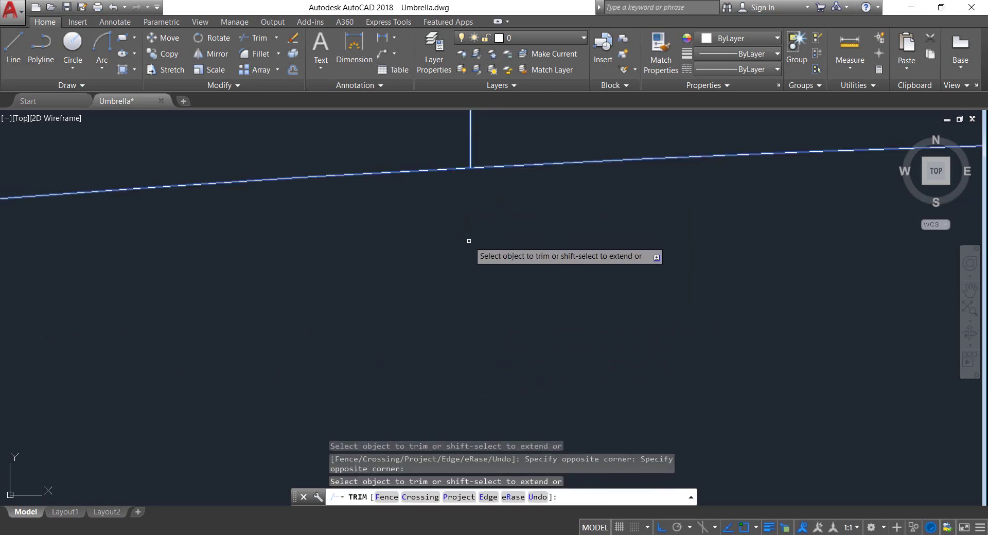
key("Return")
Pan to centre the two trimmed cap lines in the view
scroll(483, 247, "down", 2)
scroll(606, 303, "down", 4)
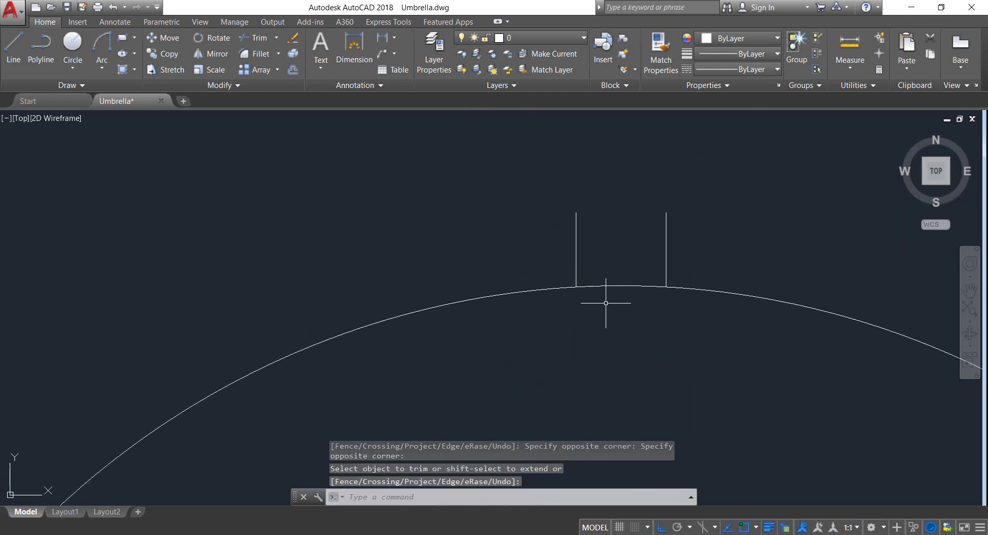
middle_click_drag(616, 274, 472, 262)
scroll(476, 268, "up", 4)
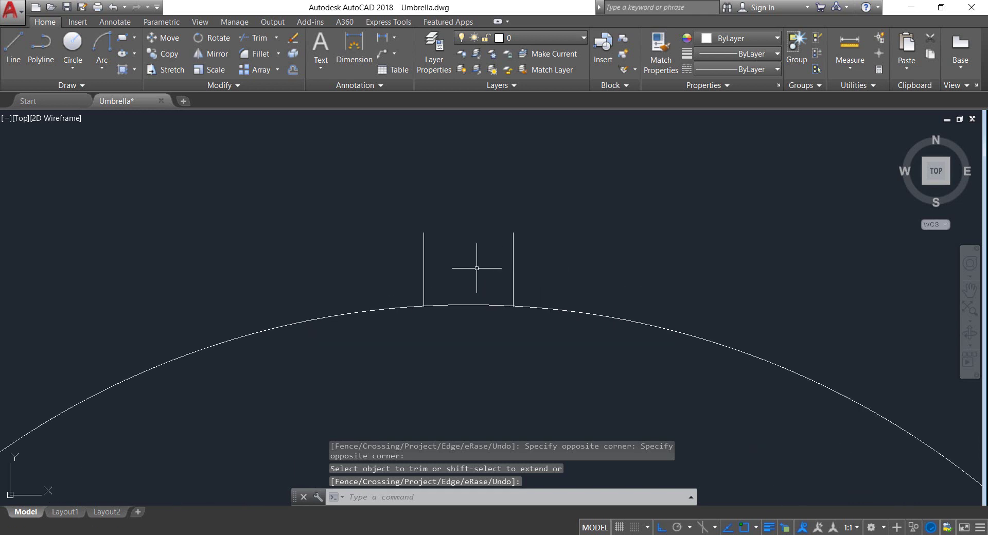
left_click(13, 49)
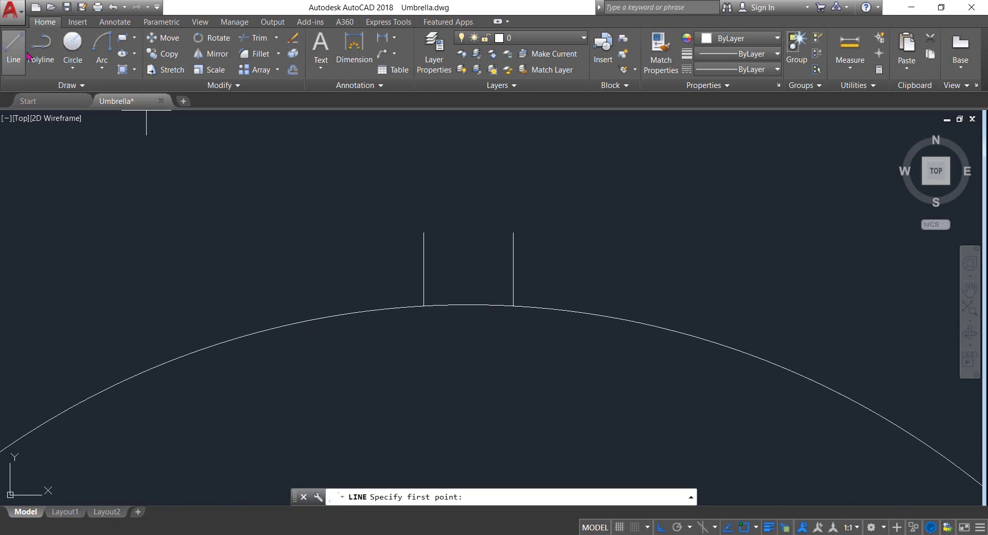
Draw a line joining the tops of the two vertical lines
left_click(423, 233)
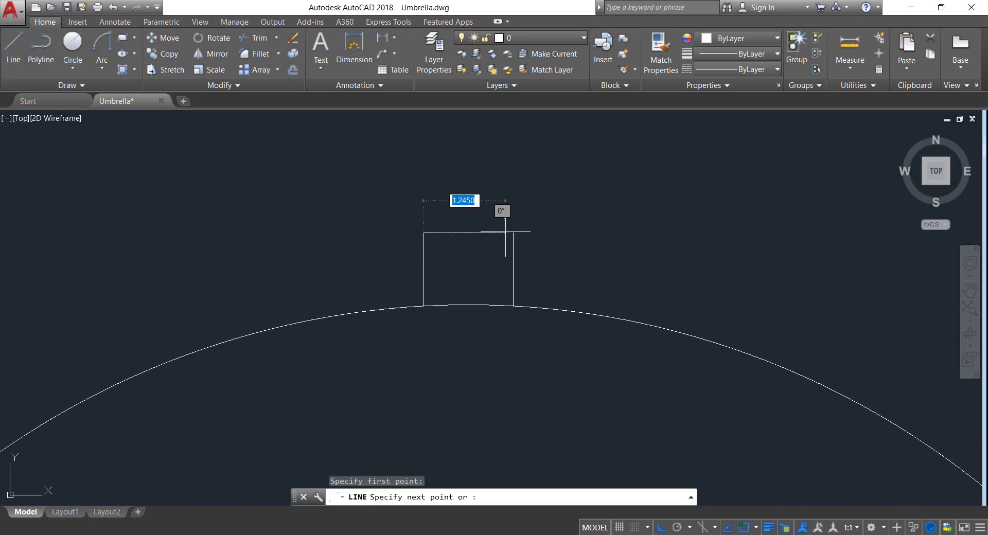
left_click(513, 233)
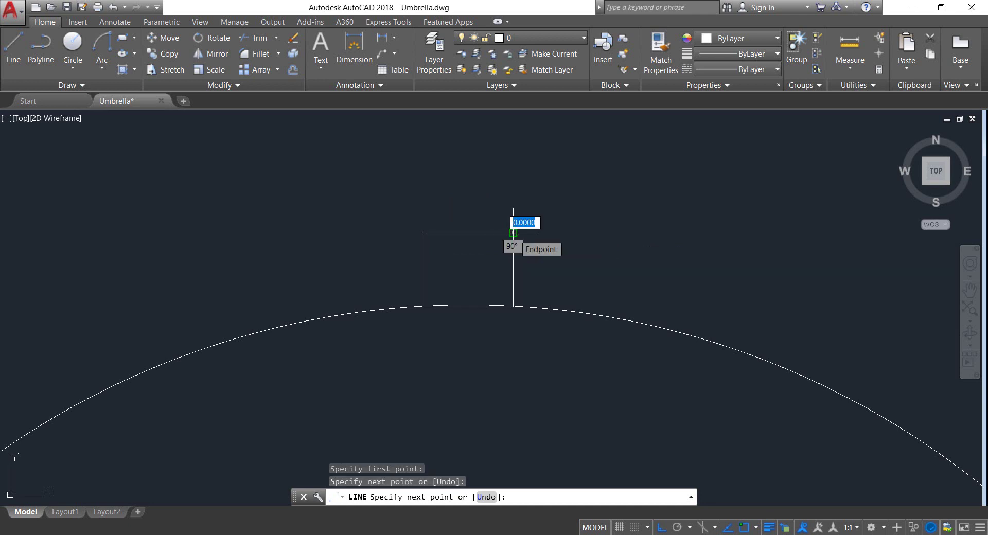
key("Return")
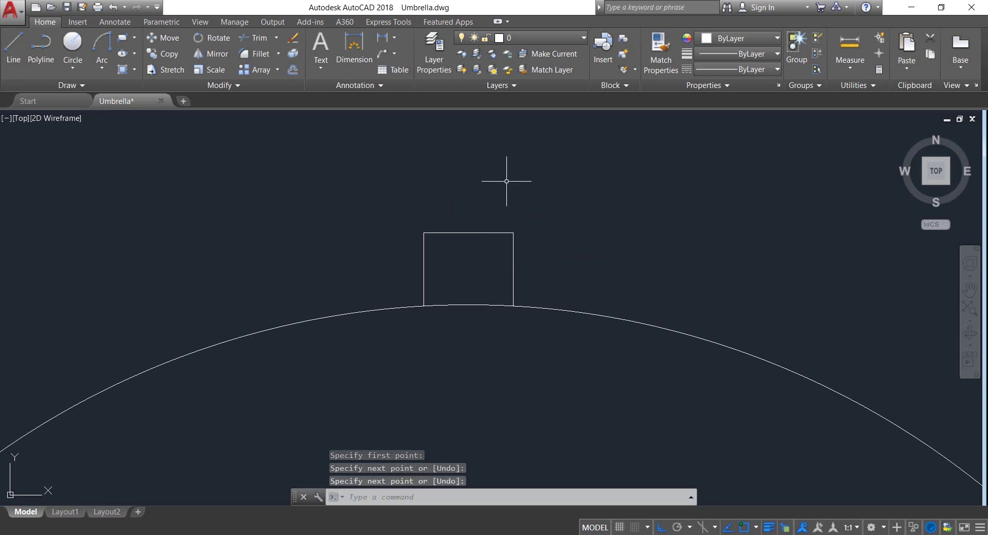
Add a radius-3 arc from the top-right to the top-left corner
left_click(102, 47)
left_click(513, 233)
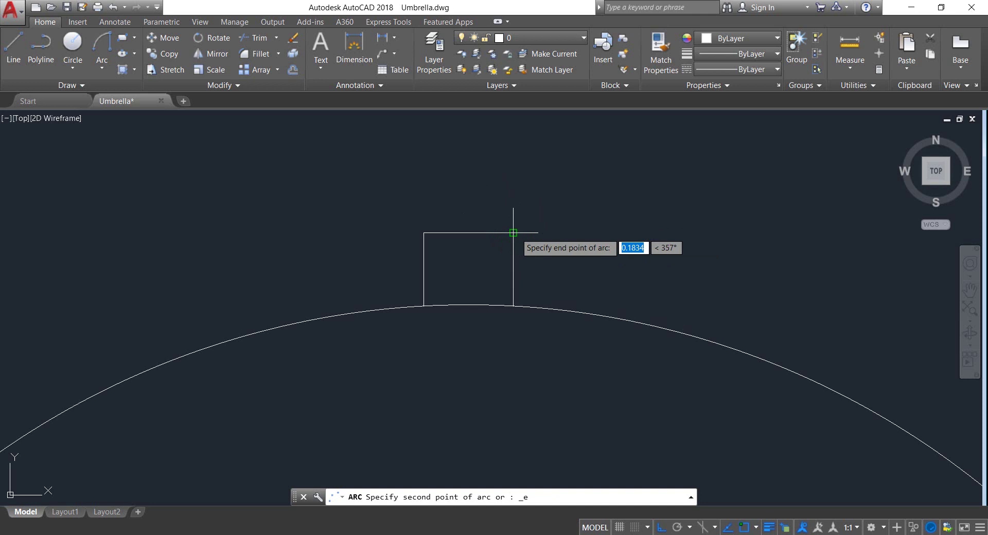
left_click(423, 232)
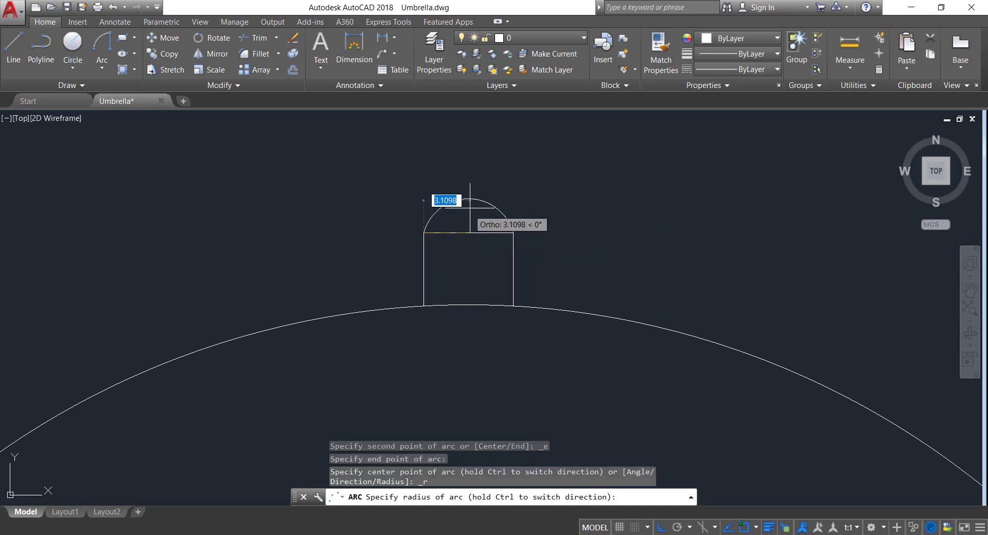
type("3")
key("Return")
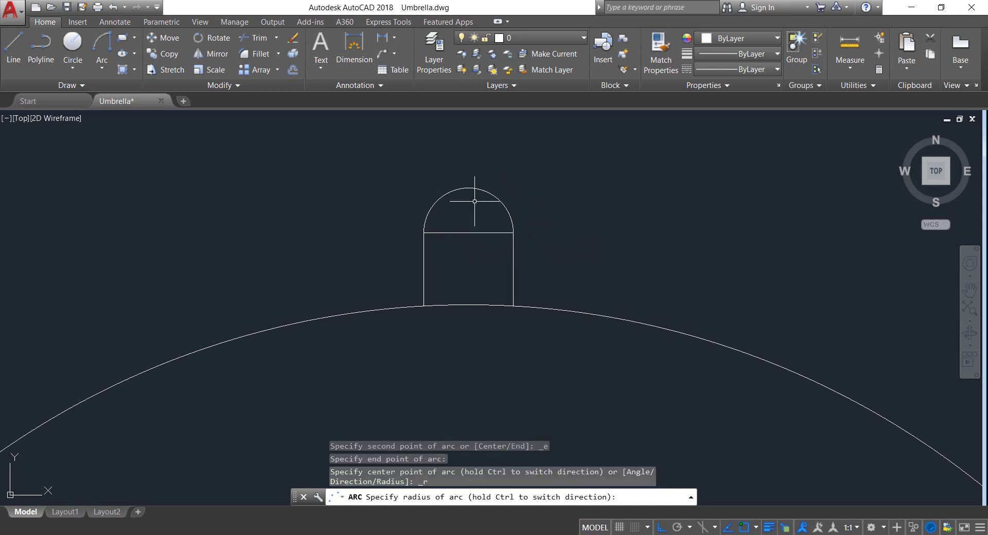
scroll(482, 257, "down", 8)
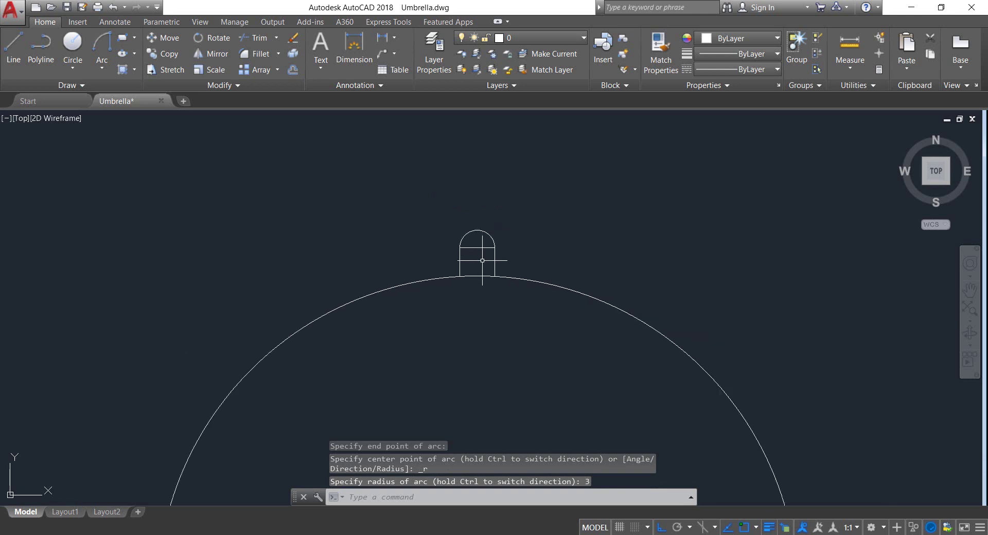
scroll(494, 249, "down", 4)
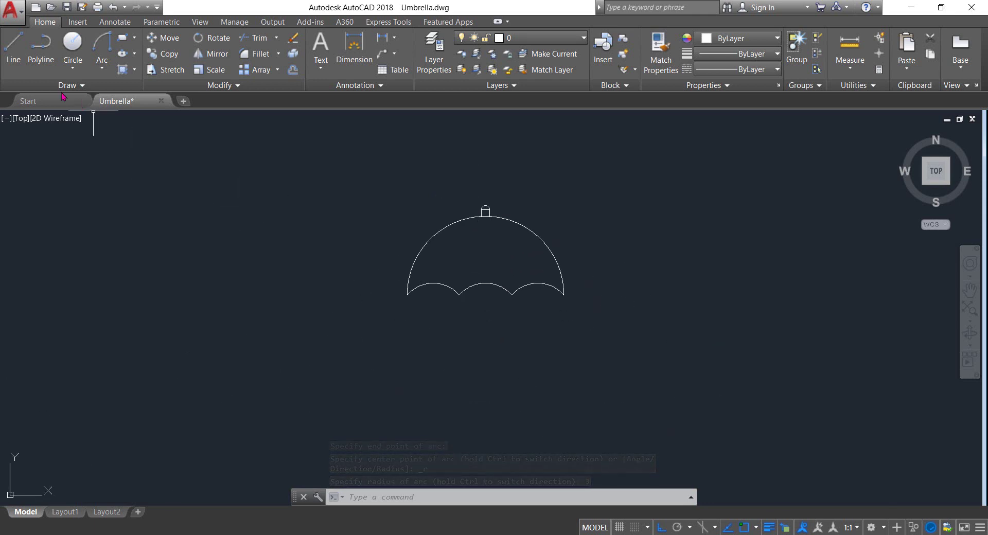
Draw the shaft 132 units straight down from the canopy top
left_click(14, 51)
scroll(492, 253, "up", 10)
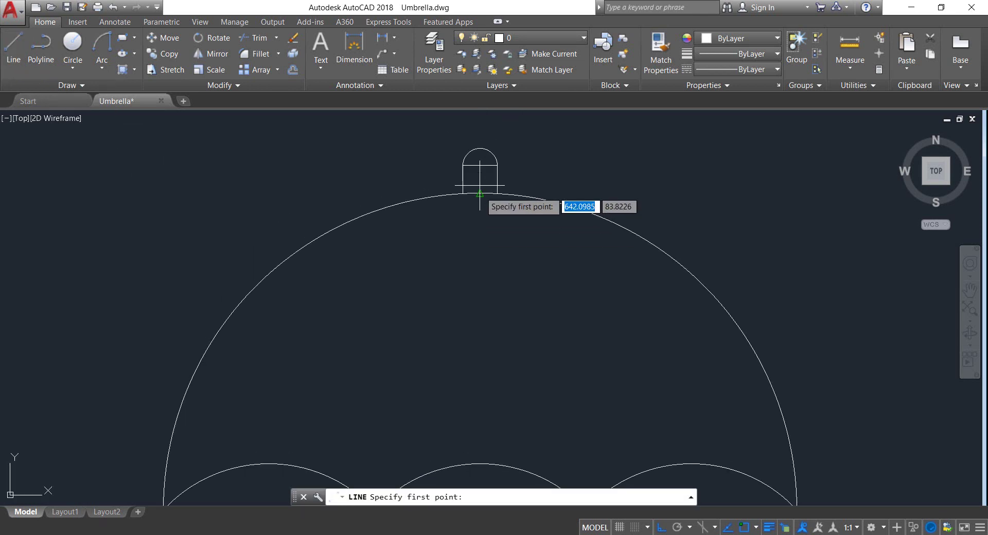
left_click(480, 194)
scroll(486, 320, "down", 15)
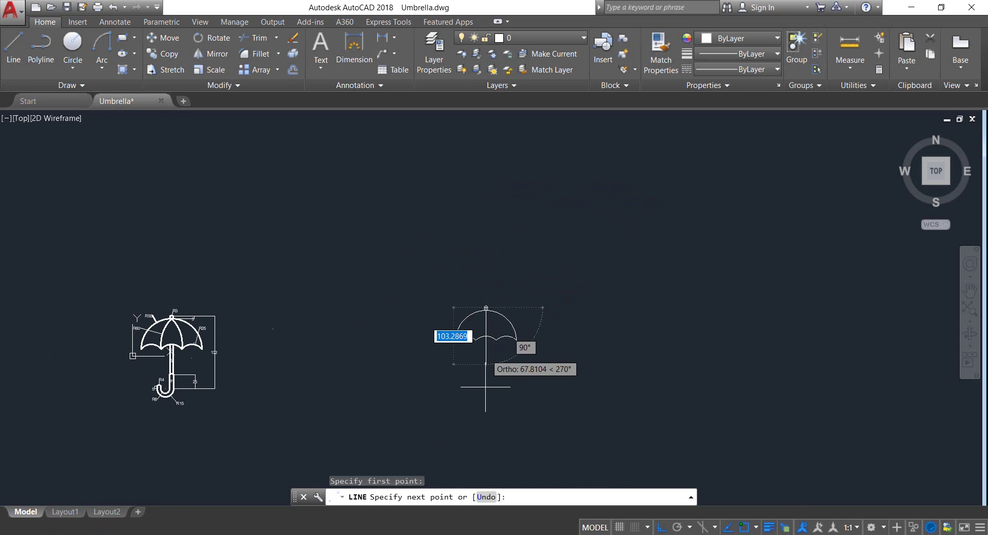
scroll(479, 397, "up", 4)
mouse_move(476, 350)
middle_mouse_down()
mouse_move(474, 386)
mouse_move(467, 379)
middle_mouse_up()
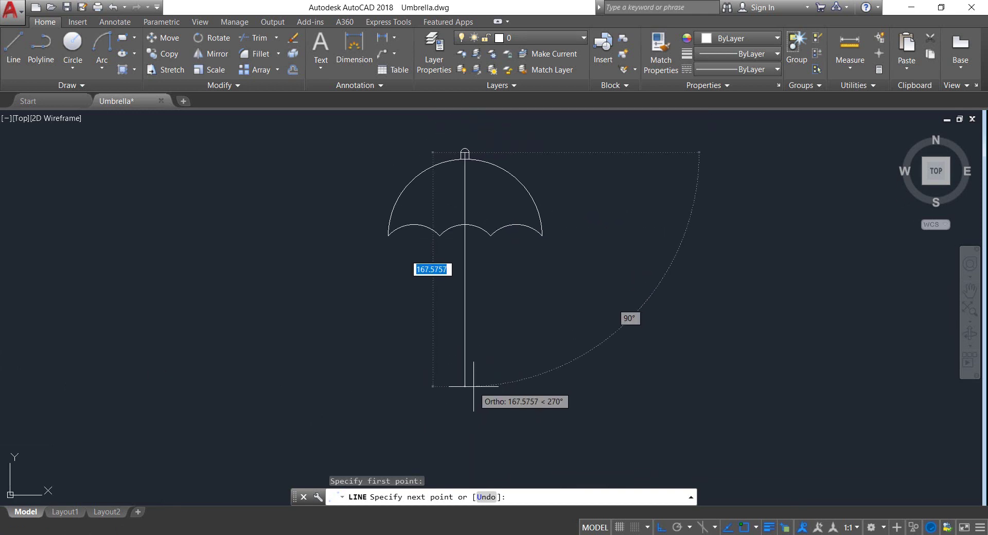
type("132")
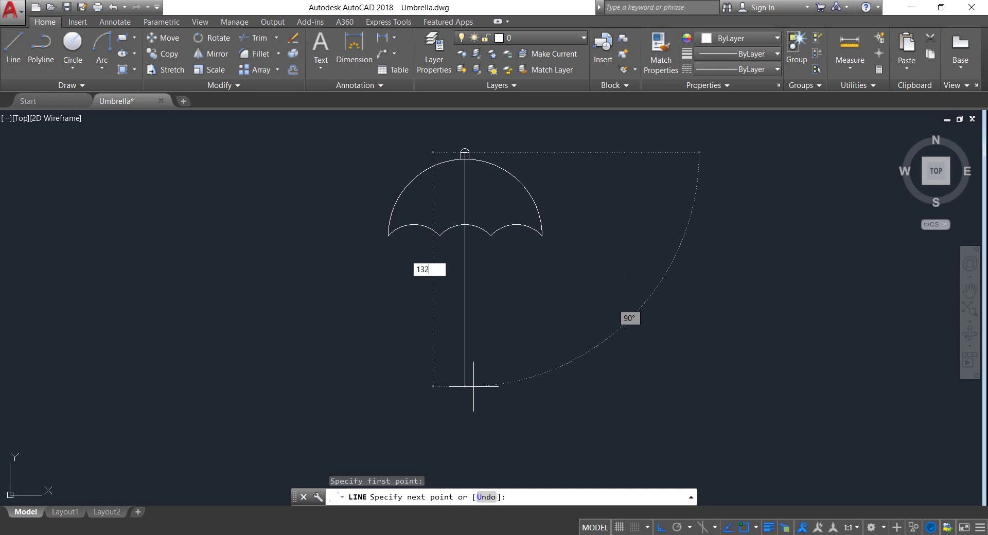
key("Return")
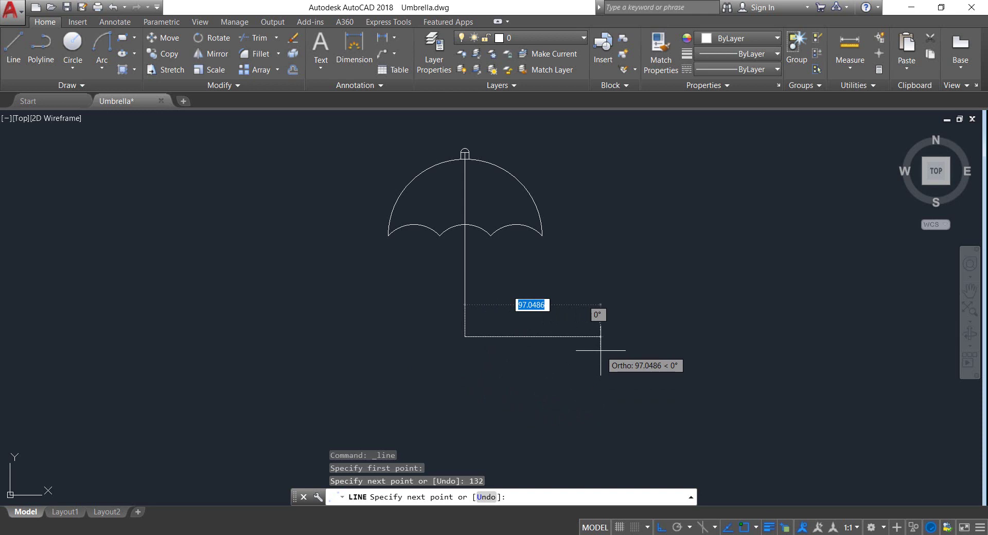
Continue the line 3.5 units across and 25 units back up
type("3.5")
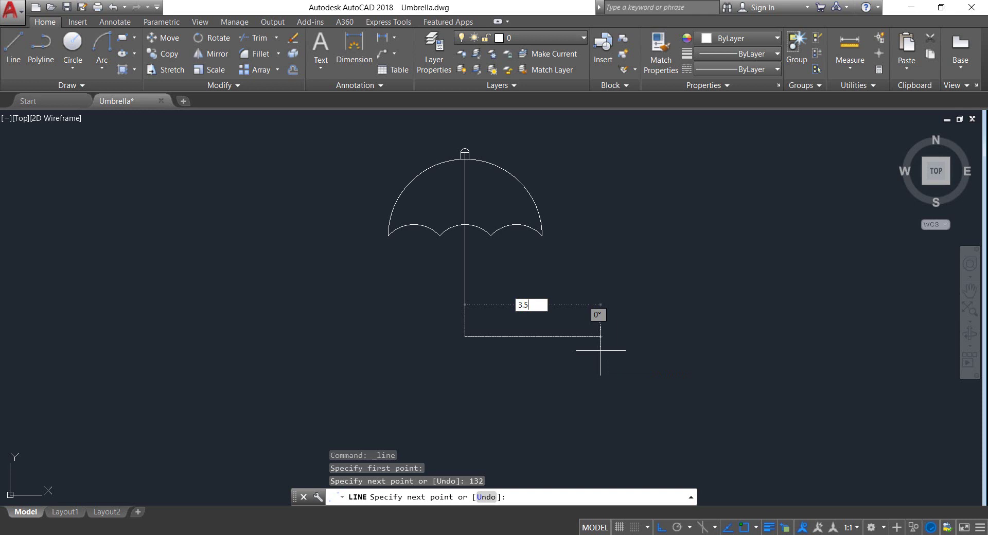
key("Return")
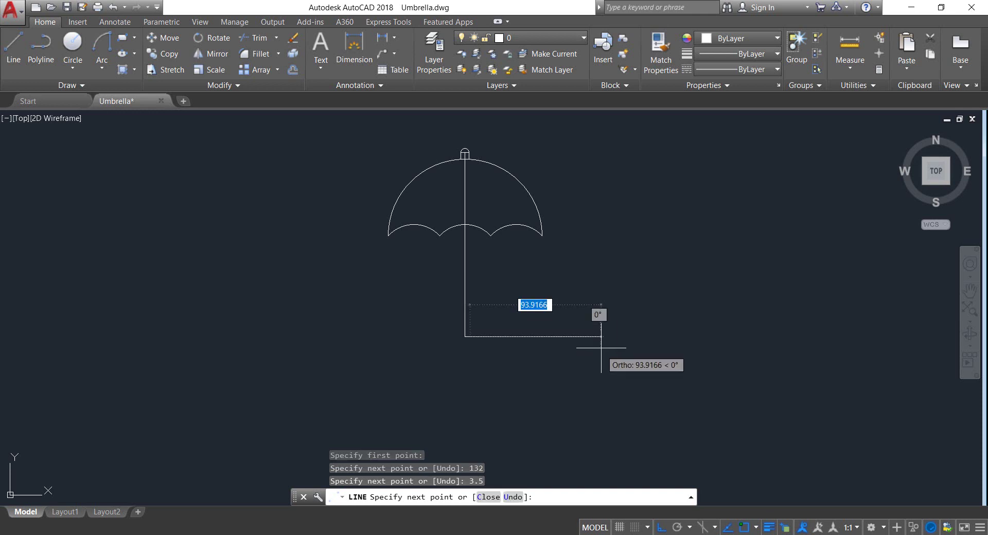
scroll(485, 289, "up", 2)
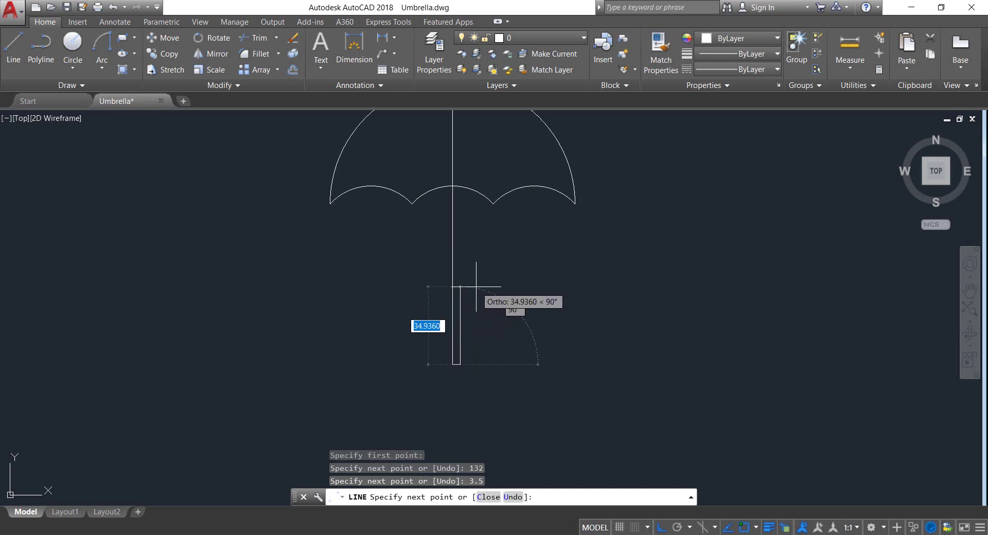
type("2")
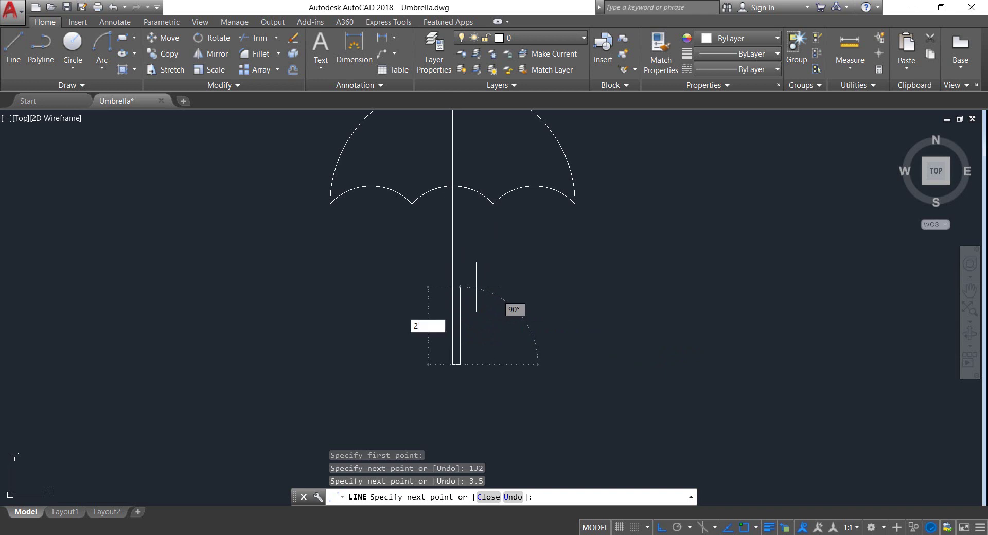
type("5")
key("Return")
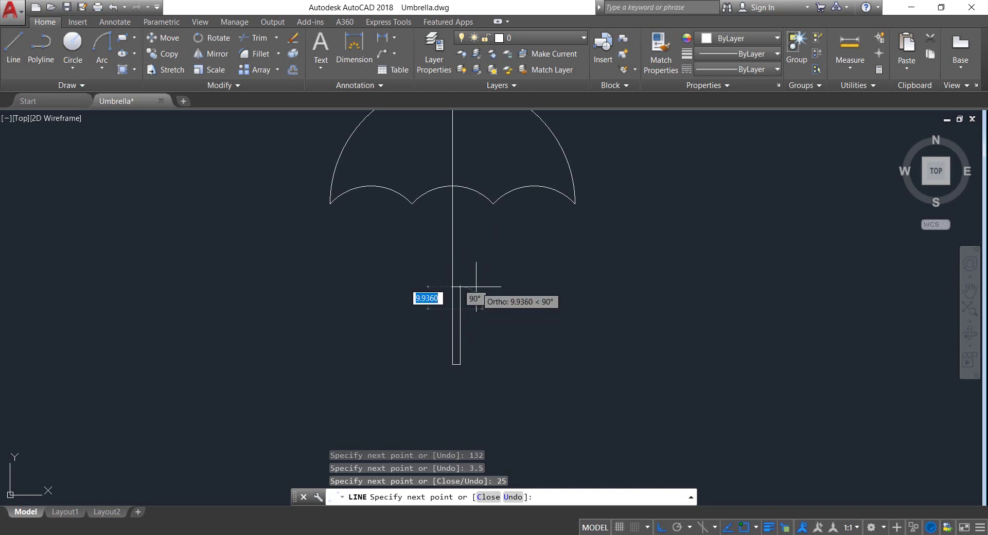
key("Return")
scroll(440, 305, "up", 4)
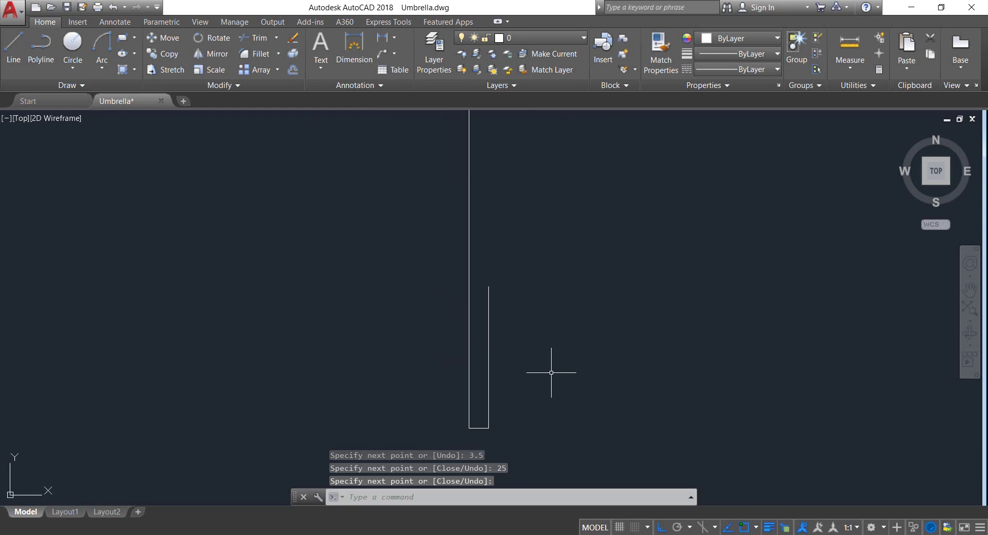
left_click(520, 372)
left_click(481, 327)
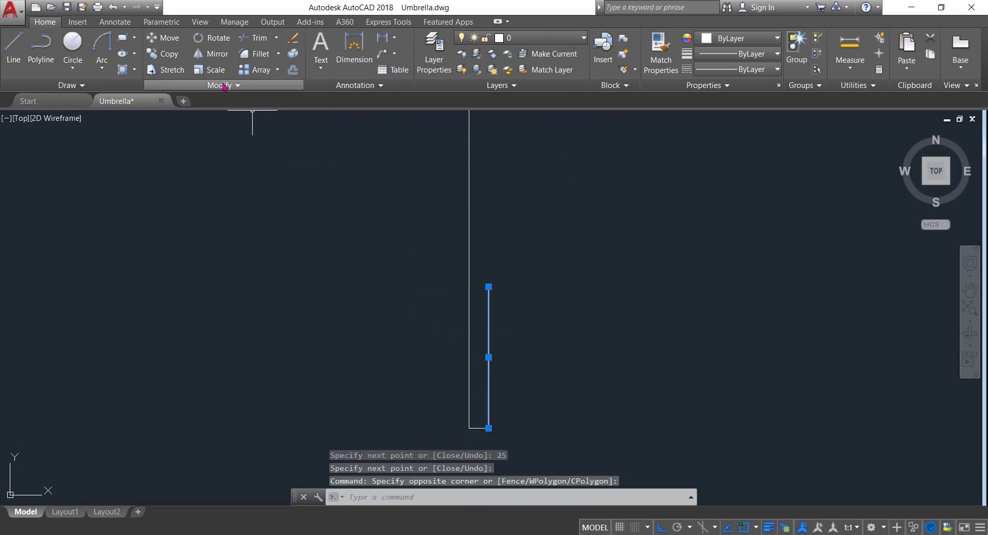
Mirror the short handle line across the shaft axis, keeping the original
left_click(211, 53)
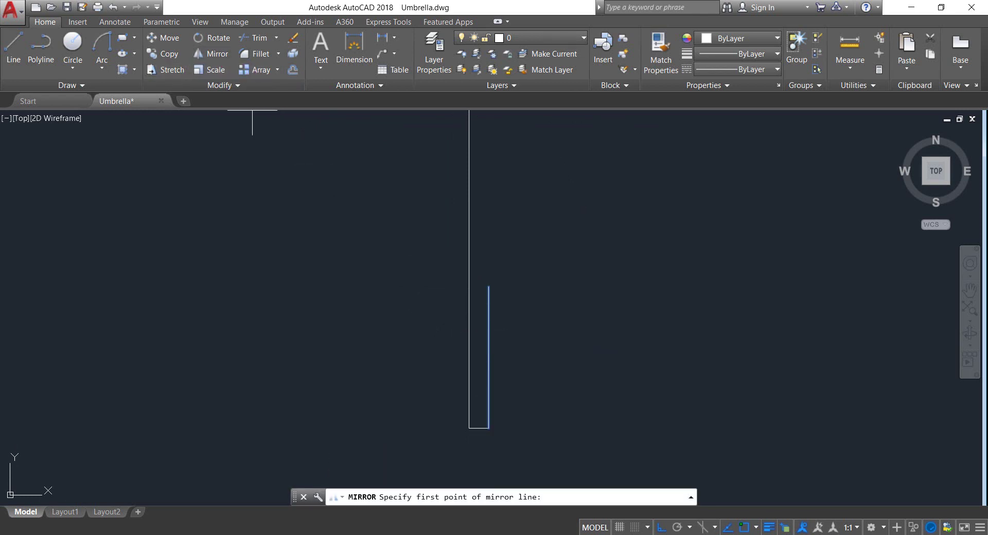
left_click(469, 428)
left_click(468, 289)
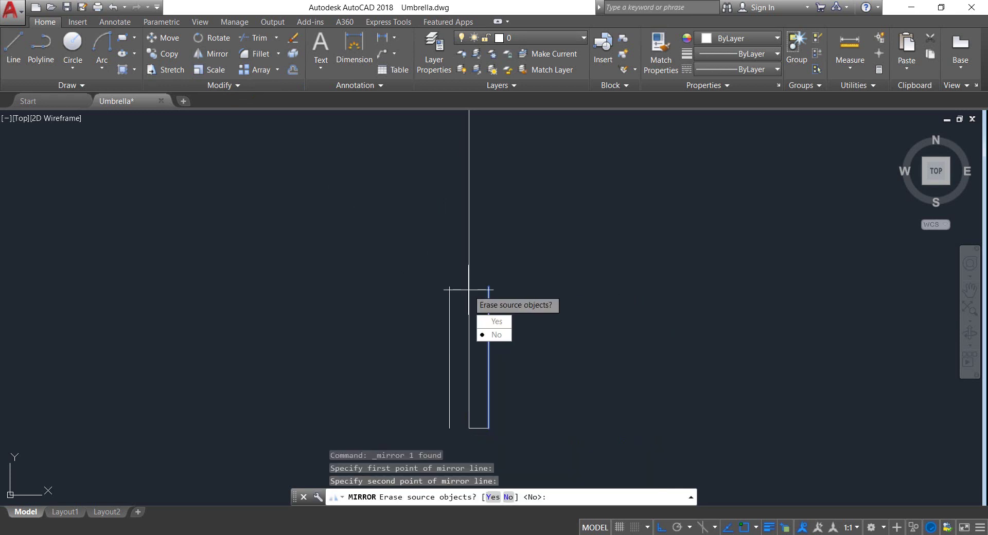
key("Return")
scroll(509, 283, "down", 1)
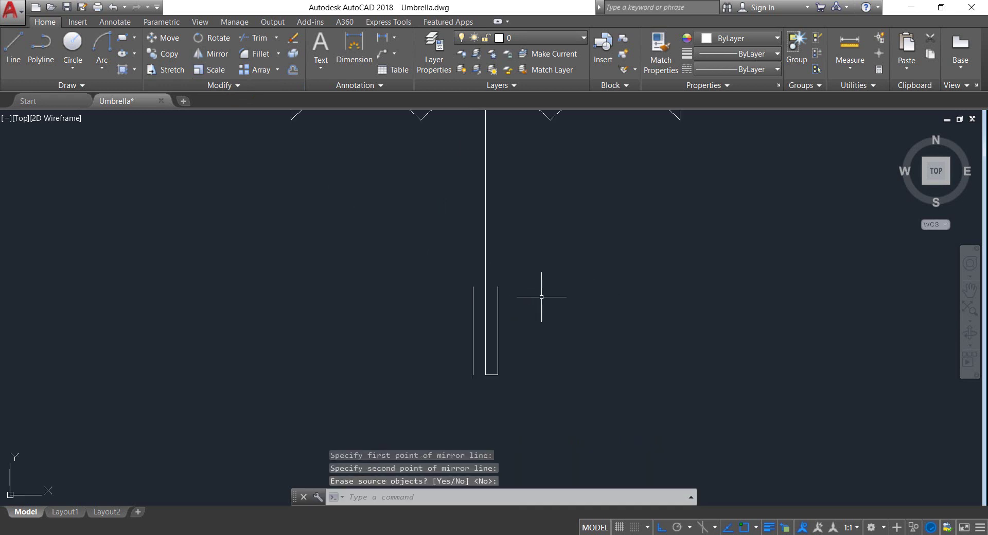
middle_click_drag(550, 311, 569, 317)
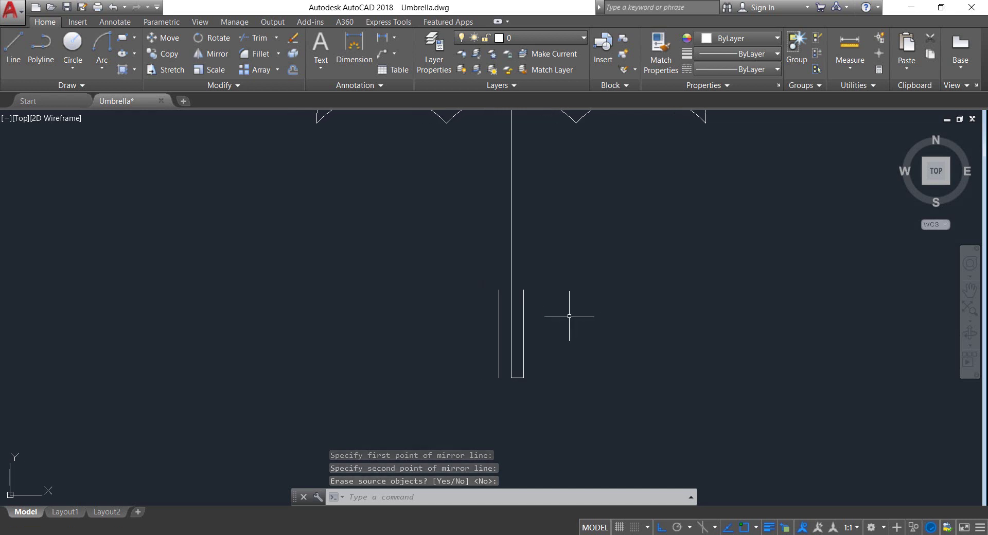
scroll(503, 380, "up", 5)
Erase the bottom horizontal line
left_click(577, 398)
left_click(544, 370)
key("Delete")
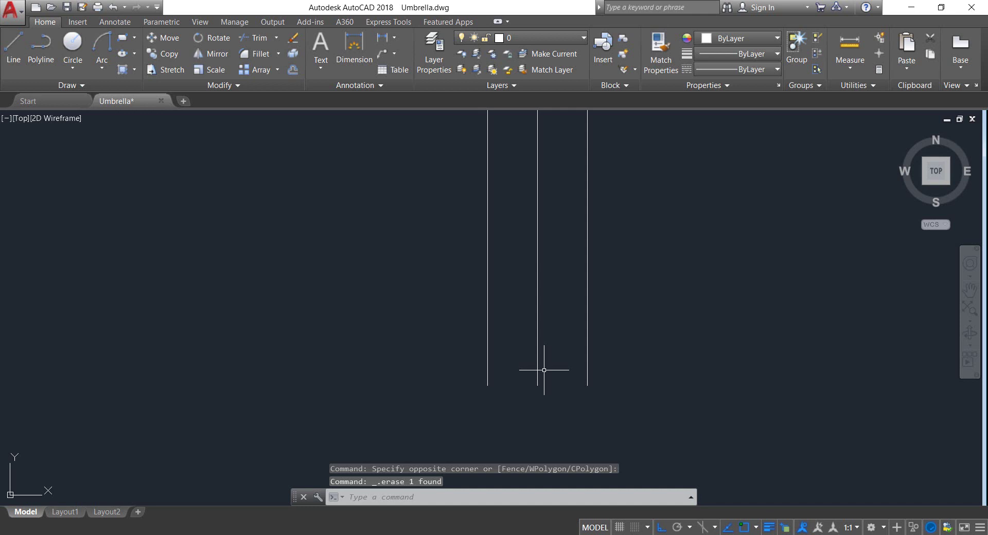
scroll(544, 371, "down", 3)
middle_click_drag(545, 370, 575, 397)
scroll(581, 360, "up", 3)
scroll(581, 360, "down", 5)
scroll(581, 361, "up", 3)
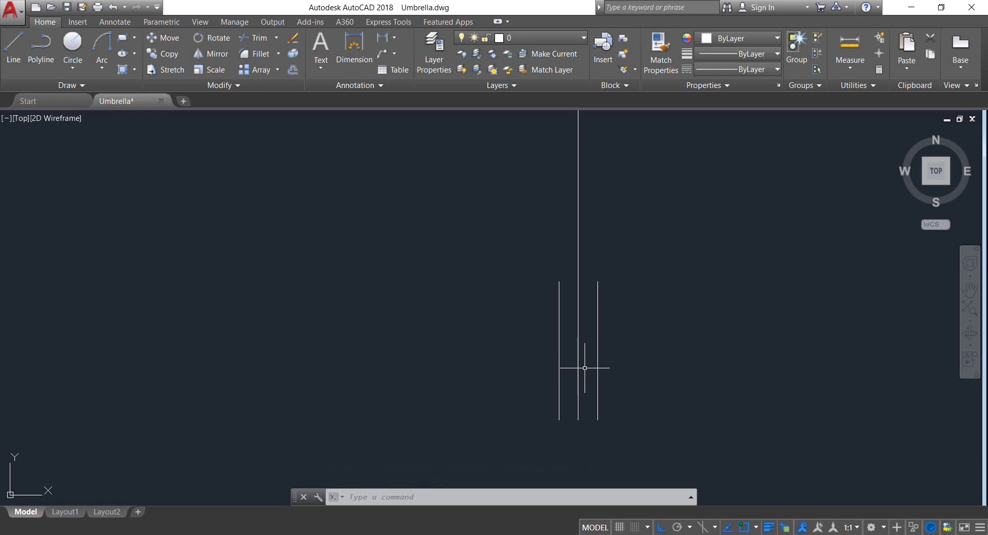
Erase the central vertical line, leaving two parallel handle sides
left_click(583, 364)
left_click(567, 344)
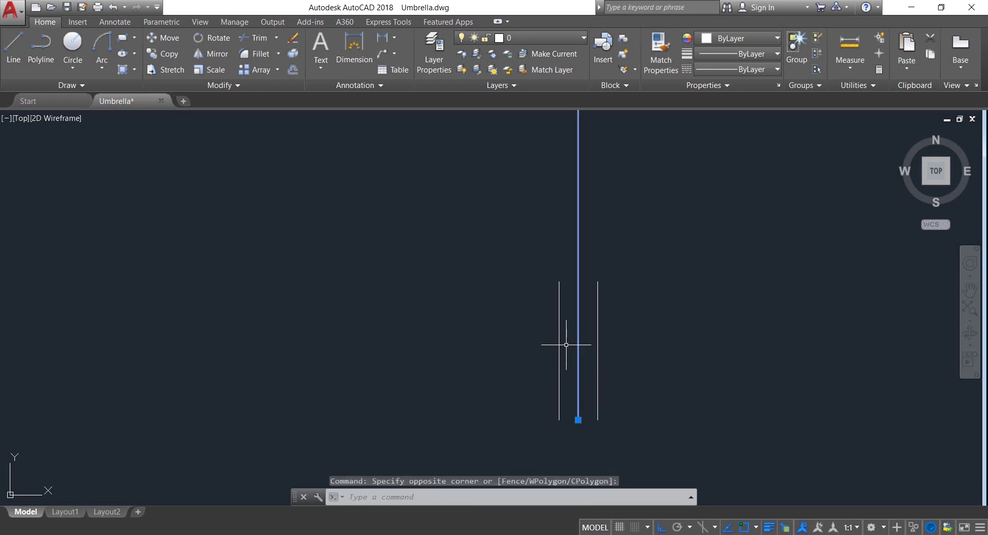
key("Delete")
scroll(566, 345, "down", 4)
scroll(571, 346, "up", 2)
middle_click_drag(573, 346, 539, 336)
scroll(530, 310, "up", 2)
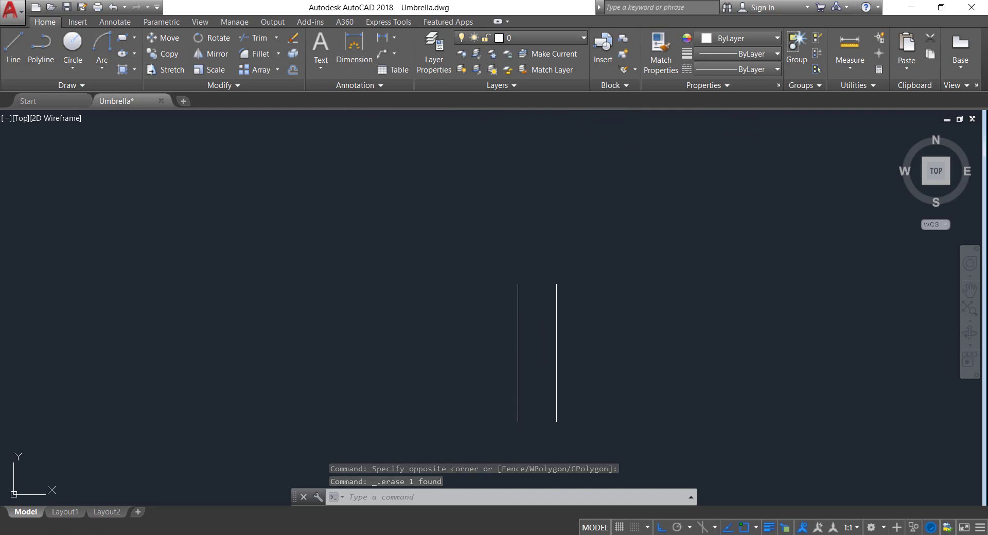
left_click(105, 52)
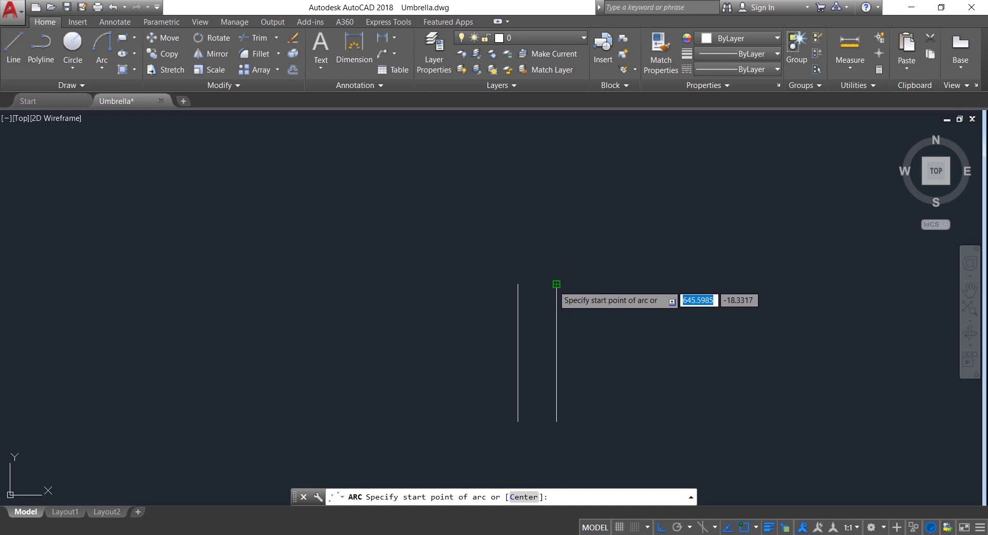
Join the right and left handle line tops with a radius-4 arc
left_click(555, 283)
left_click(517, 284)
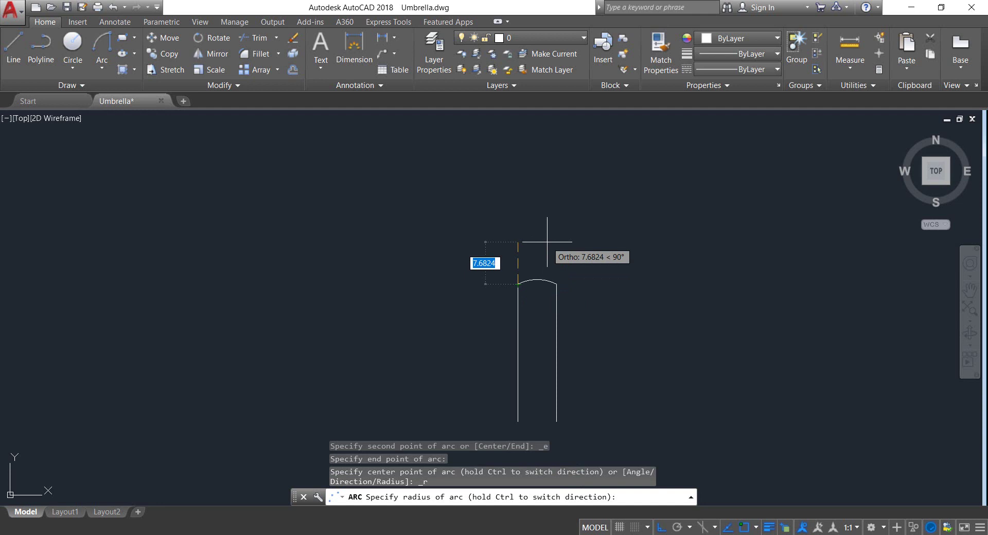
type("4")
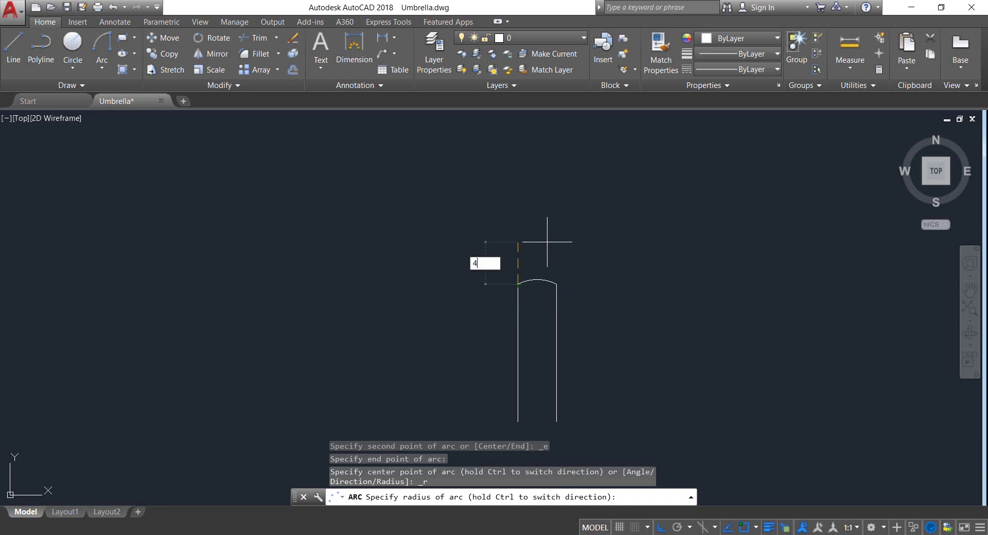
key("Return")
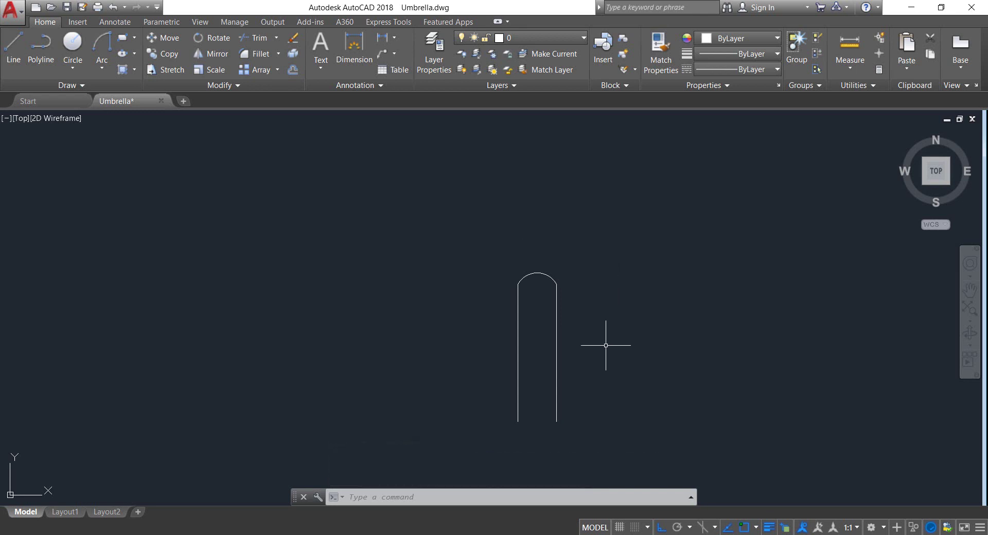
scroll(560, 317, "up", 3)
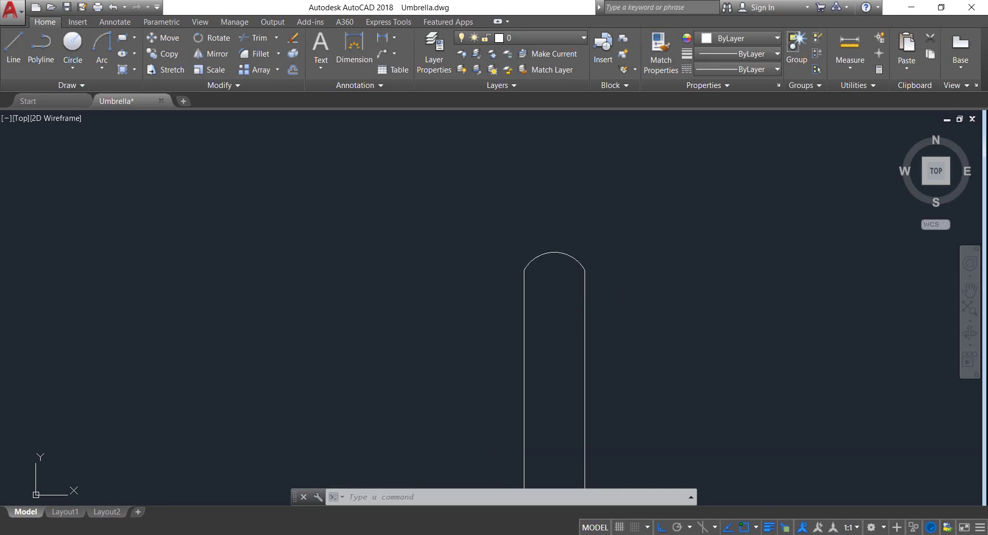
Draw a helper chord across the handle arc between its two endpoints
left_click(14, 51)
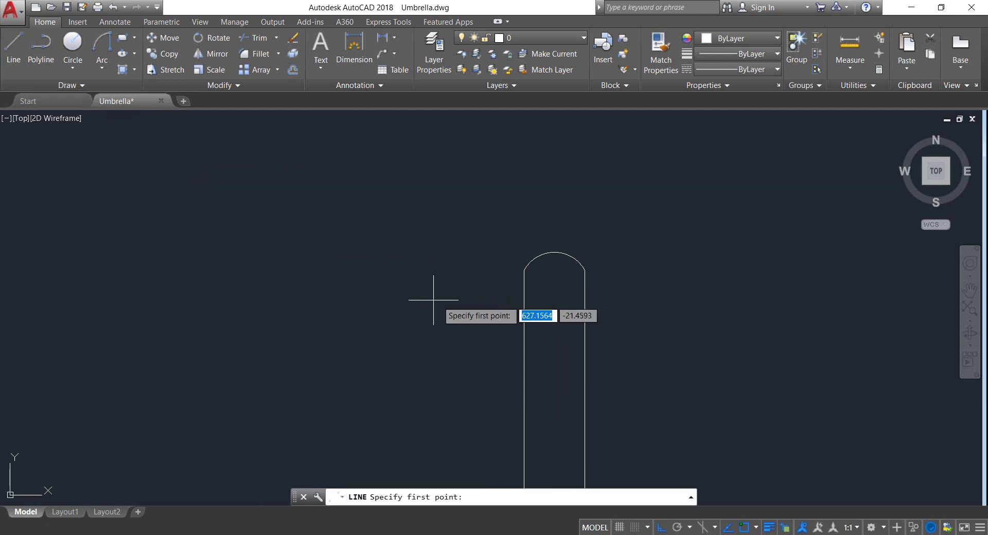
left_click(524, 270)
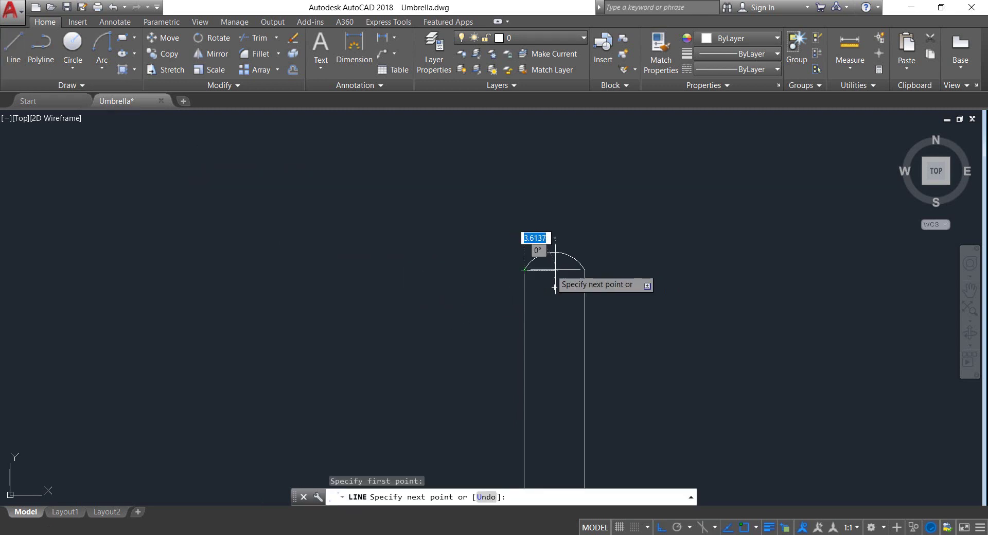
left_click(585, 270)
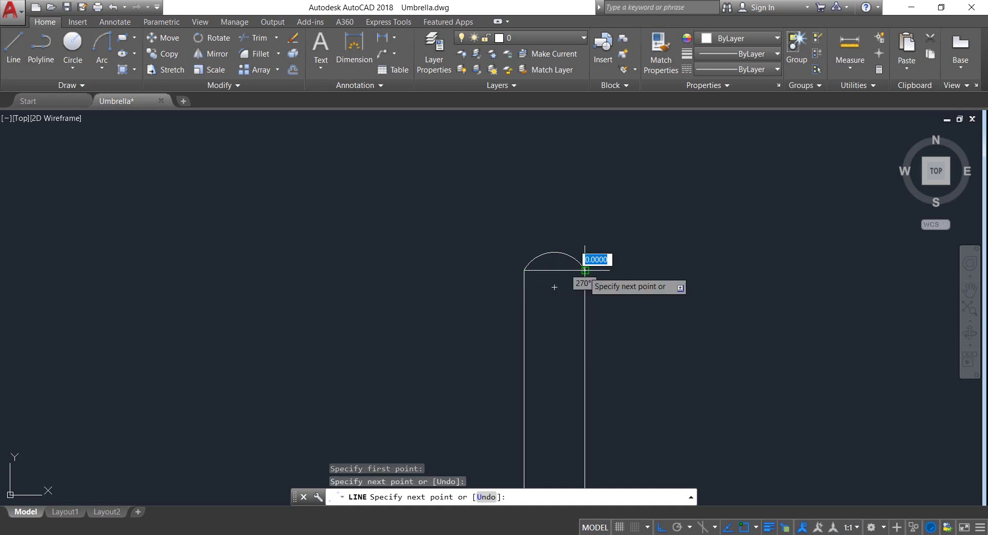
key("Return")
scroll(550, 247, "down", 3)
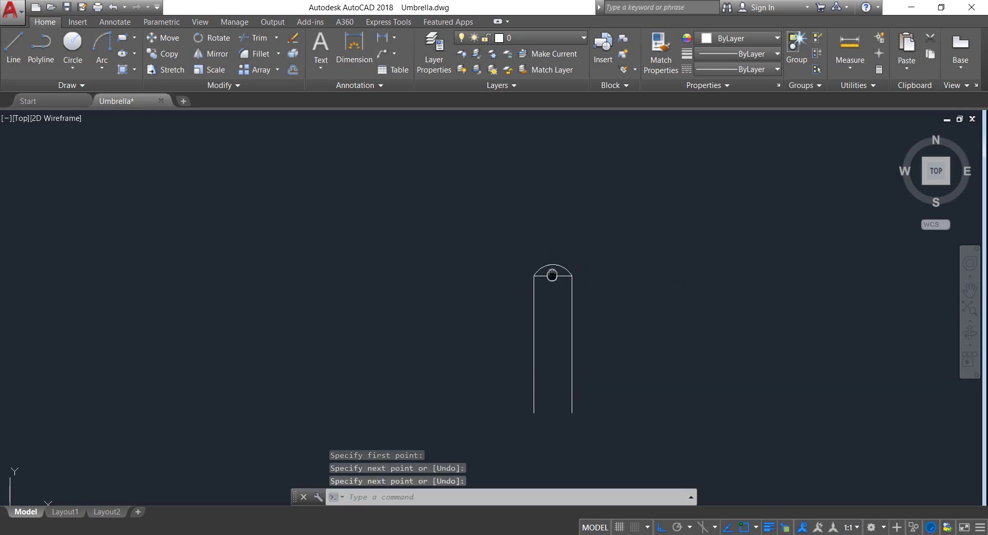
Draw the shaft line from the arc snap point, 2.5 first, then up to the canopy
left_click(14, 48)
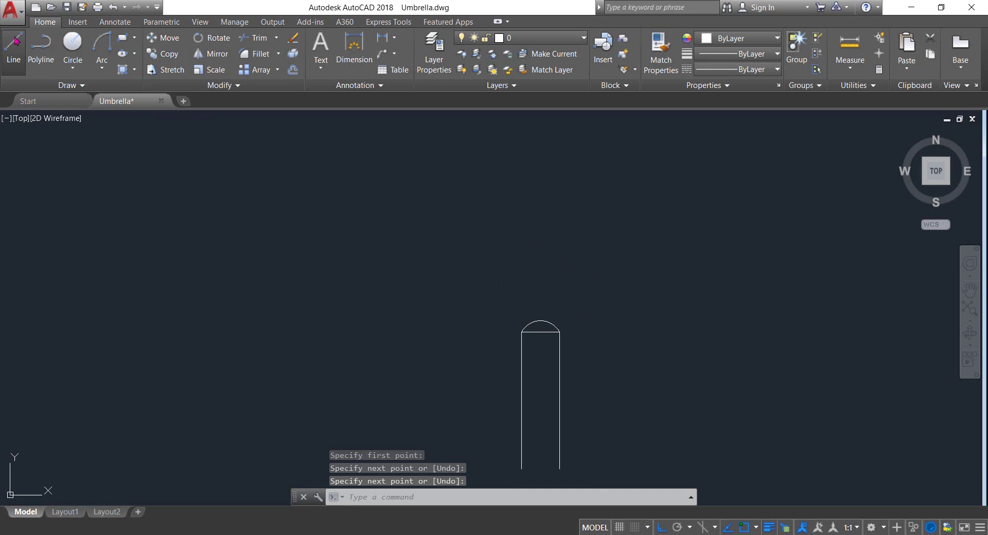
left_click(541, 333)
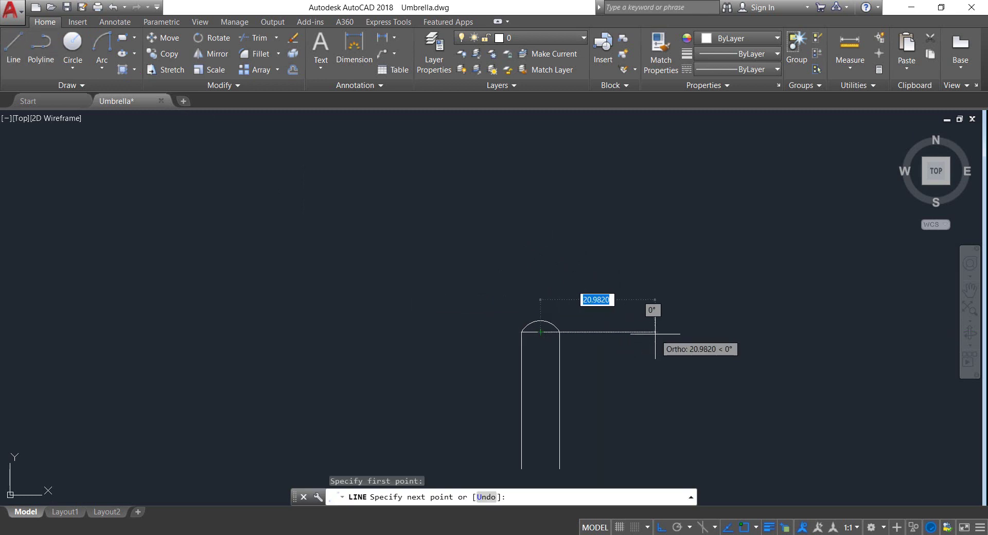
type("2")
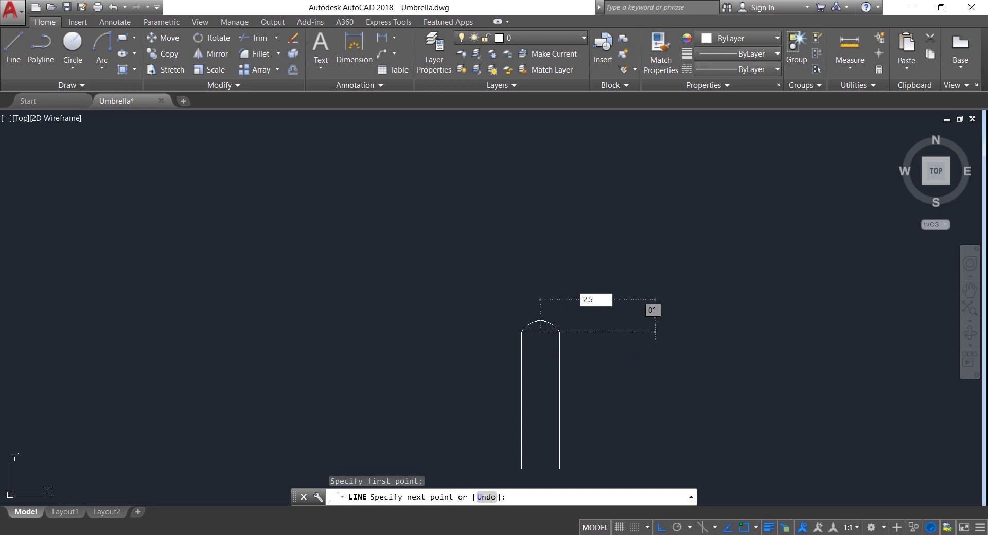
type(".5")
key("Return")
scroll(552, 331, "up", 4)
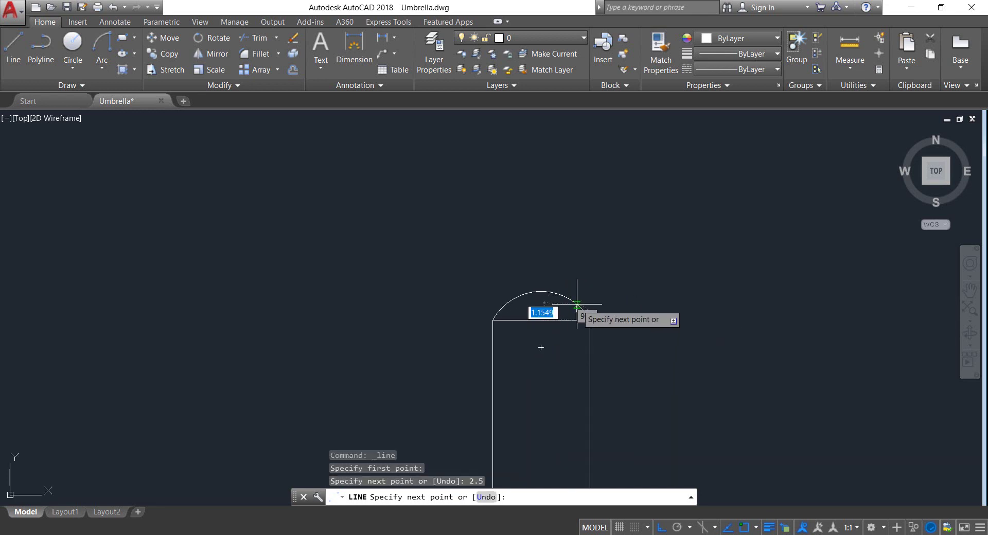
scroll(569, 227, "down", 4)
middle_click_drag(569, 227, 569, 394)
scroll(569, 394, "down", 3)
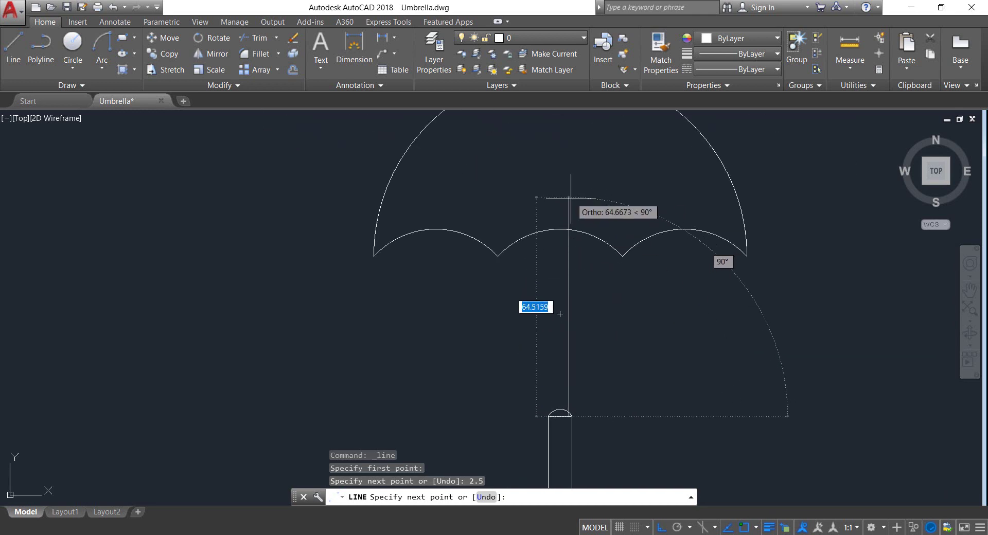
left_click(568, 206)
key("Return")
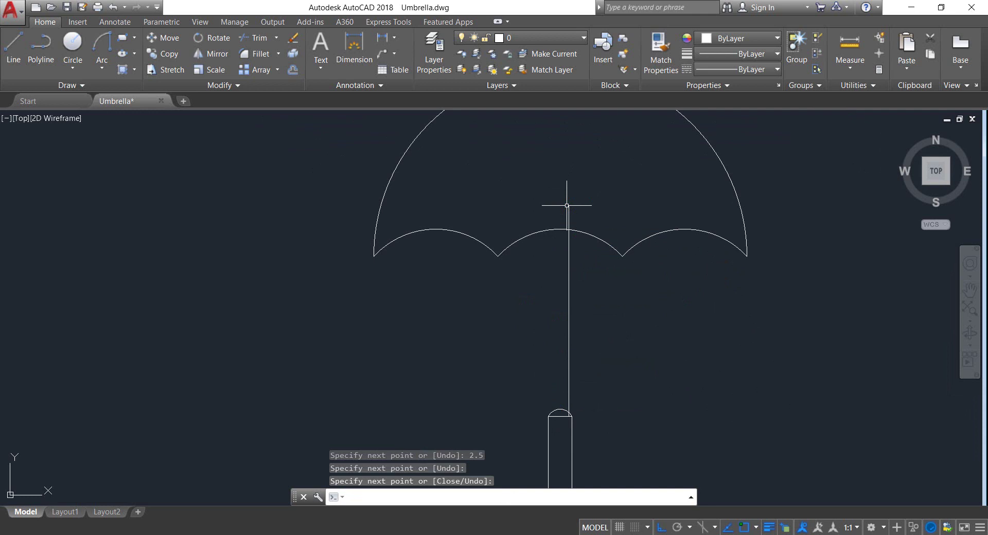
scroll(577, 425, "up", 4)
scroll(540, 416, "up", 2)
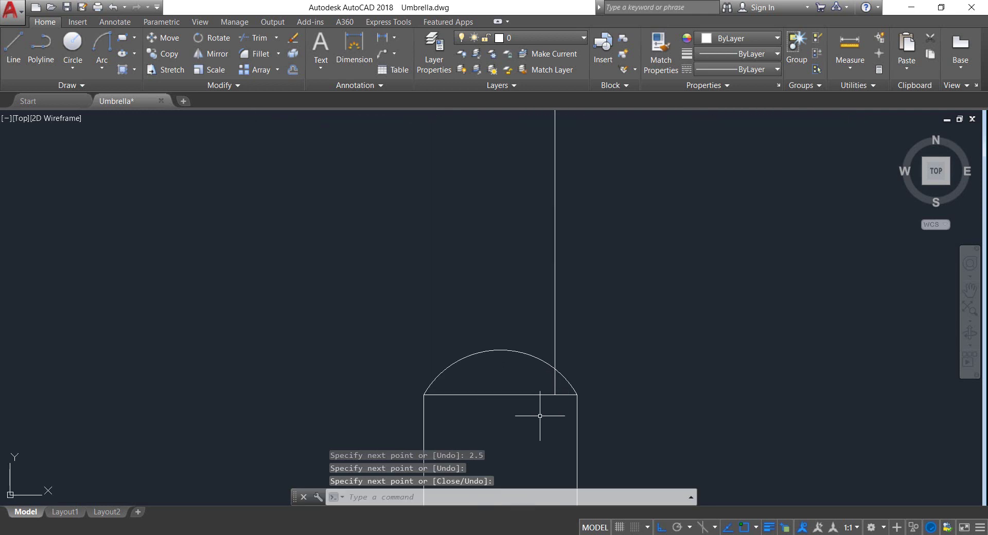
Erase the helper lines, including the horizontal chord across the arc
left_click(539, 412)
left_click(518, 388)
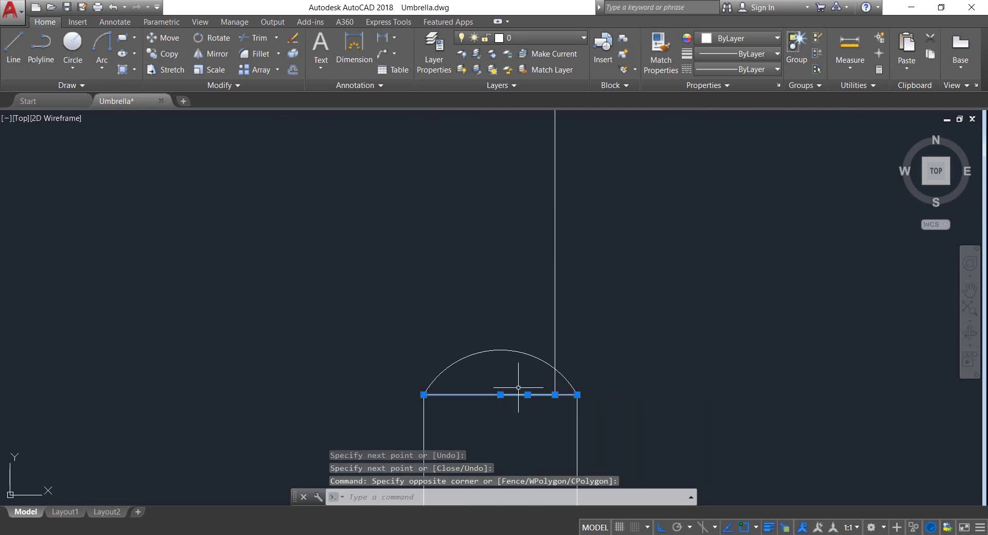
key("Delete")
scroll(520, 390, "down", 5)
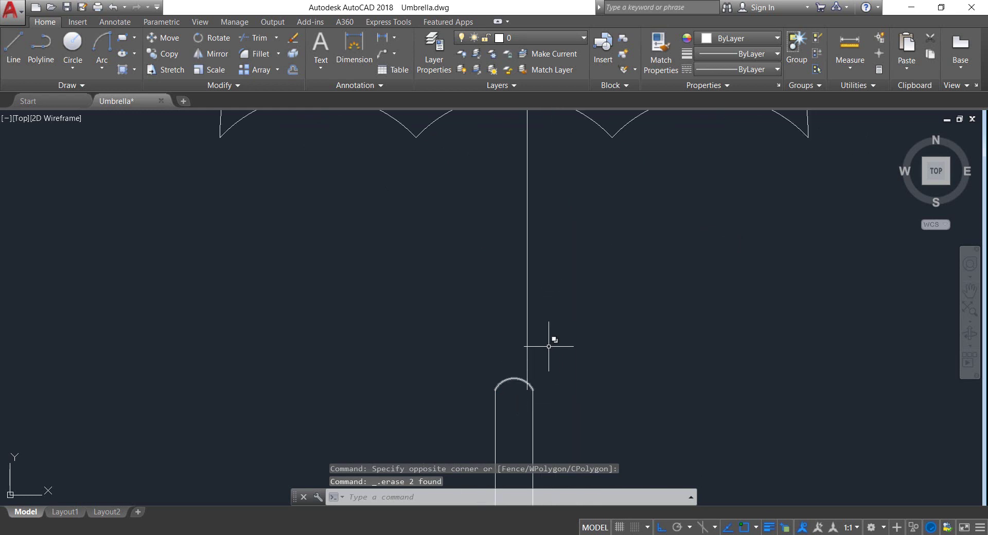
scroll(565, 326, "down", 2)
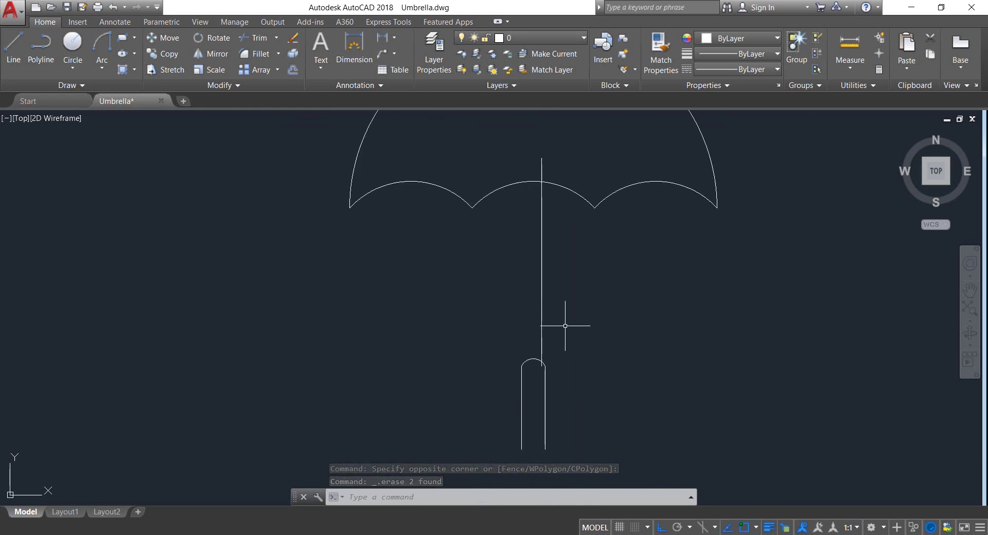
Using the umbrella objects as boundaries, trim off the shaft above the scalloped canopy edge
left_click(611, 420)
left_click(485, 127)
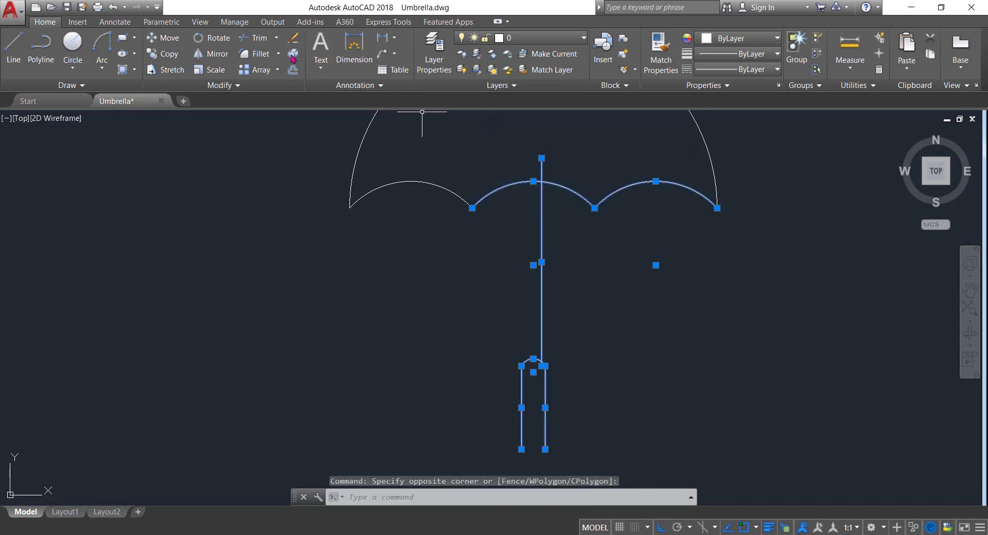
left_click(256, 38)
scroll(528, 152, "up", 4)
left_click(621, 214)
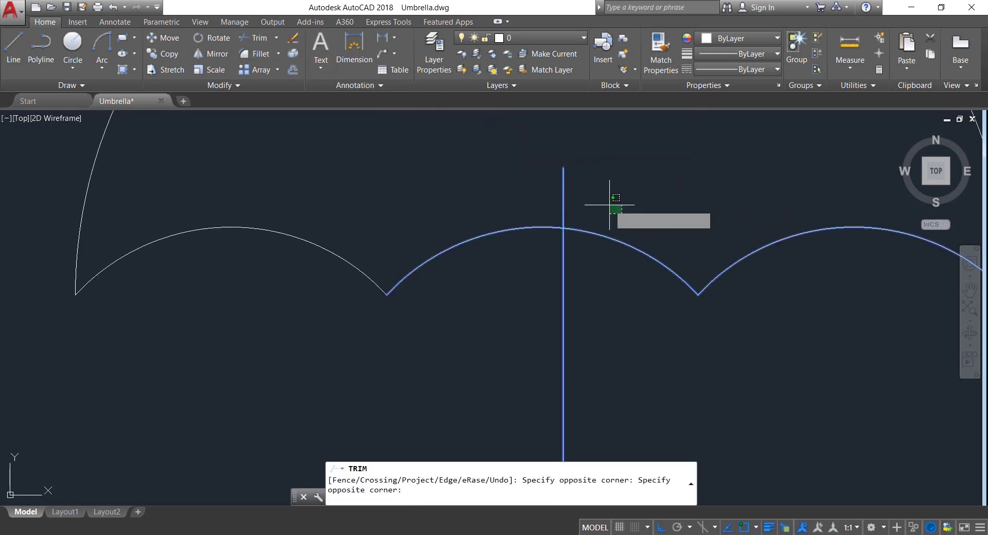
left_click(550, 157)
scroll(549, 249, "down", 5)
scroll(542, 310, "up", 4)
scroll(542, 310, "up", 8)
Trim away the shaft stub inside the handle arc
left_click(580, 284)
left_click(571, 282)
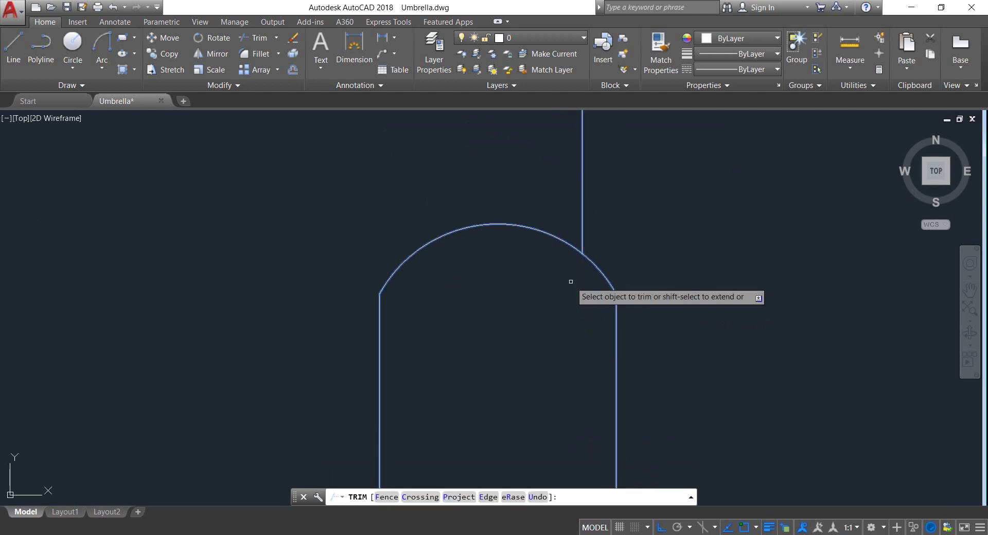
key("Return")
scroll(571, 282, "down", 4)
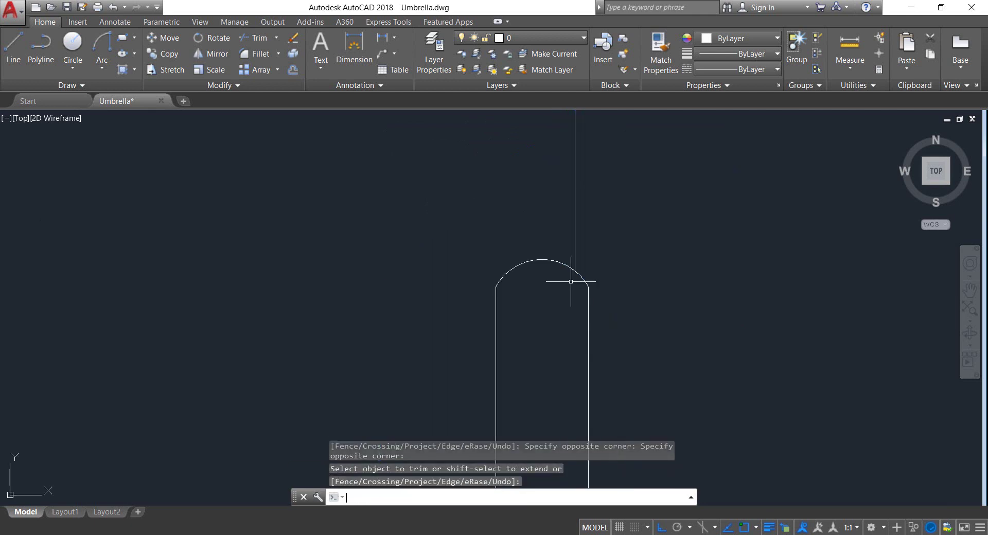
middle_click_drag(578, 281, 598, 393)
scroll(599, 392, "down", 4)
scroll(633, 337, "down", 2)
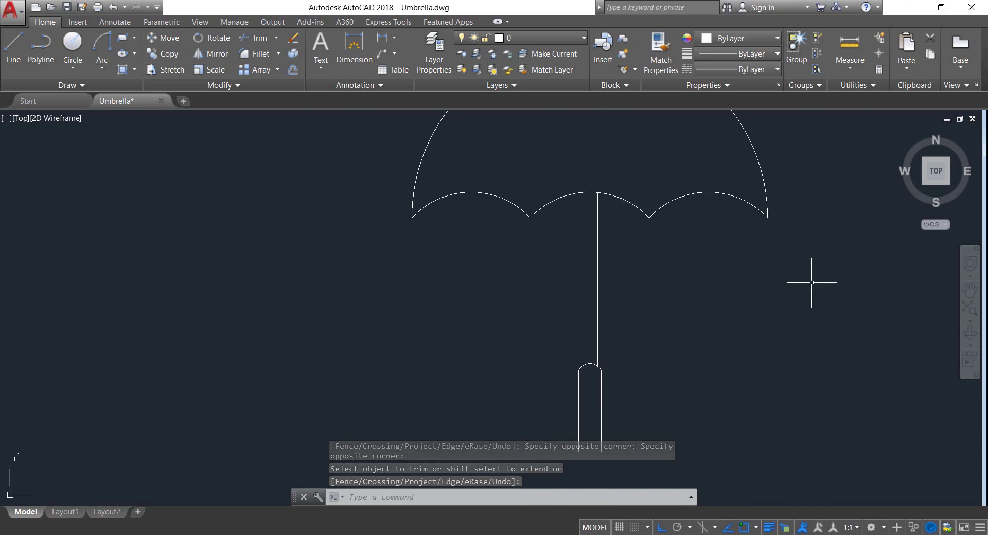
Mirror the shaft line about the handle's centre axis, keeping the original
left_click(211, 54)
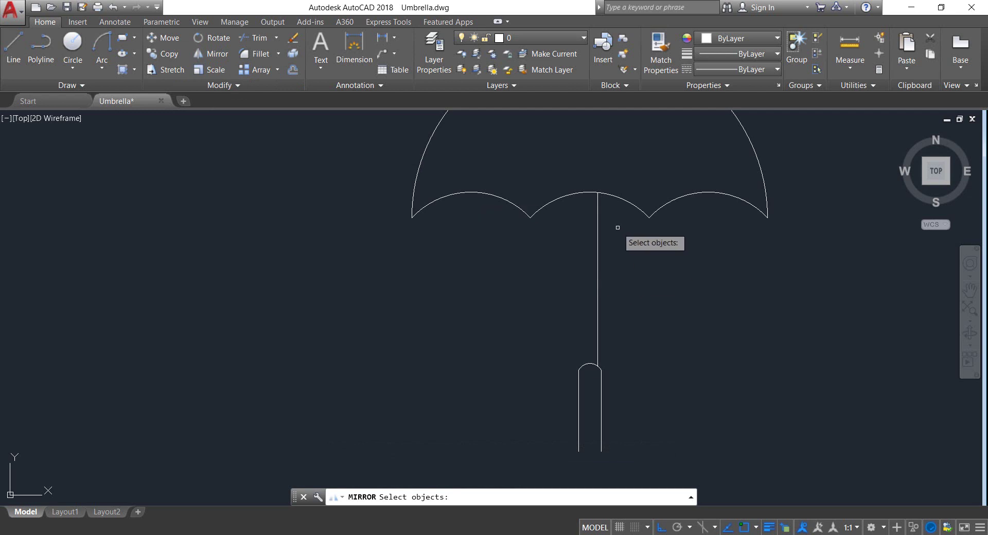
left_click(598, 285)
key("Return")
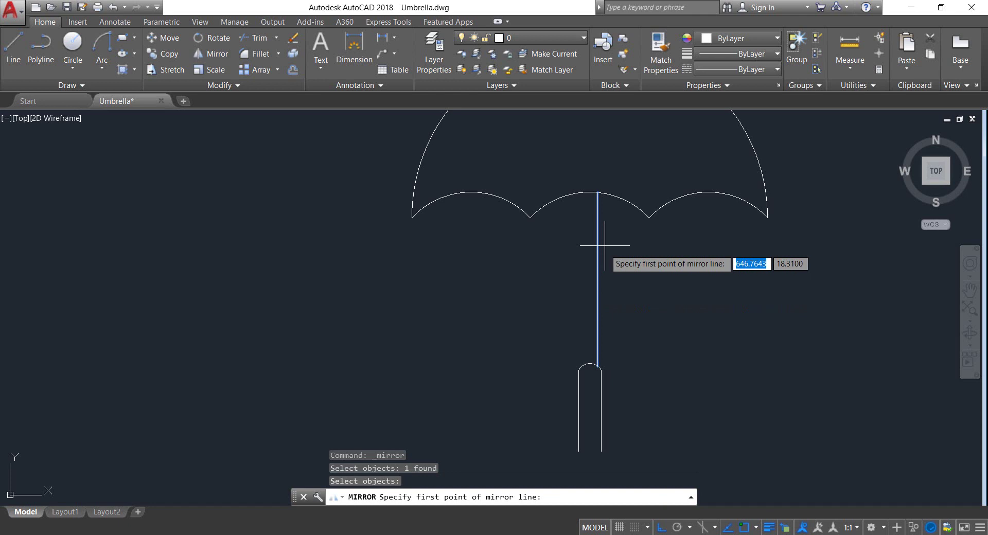
scroll(585, 373, "up", 6)
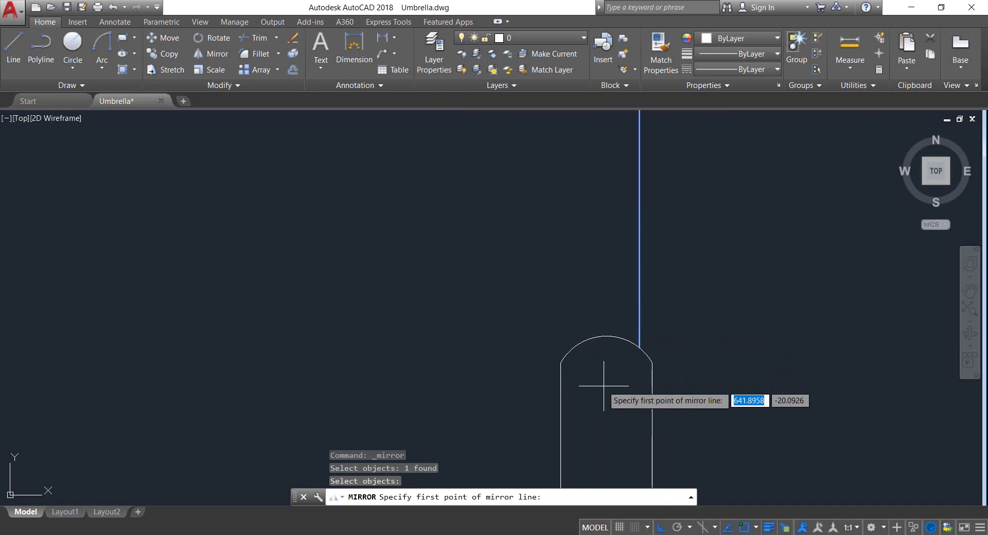
left_click(603, 339)
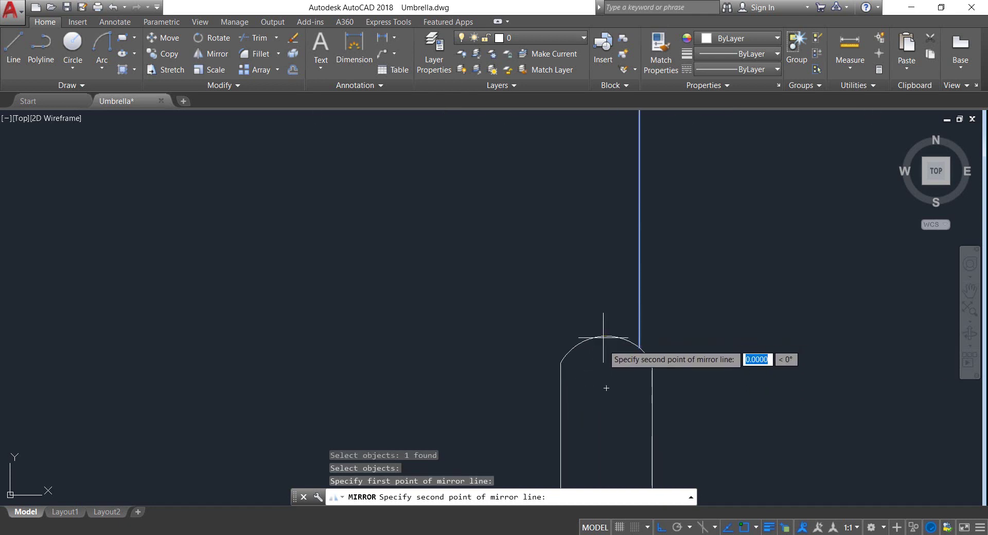
left_click(606, 389)
key("Return")
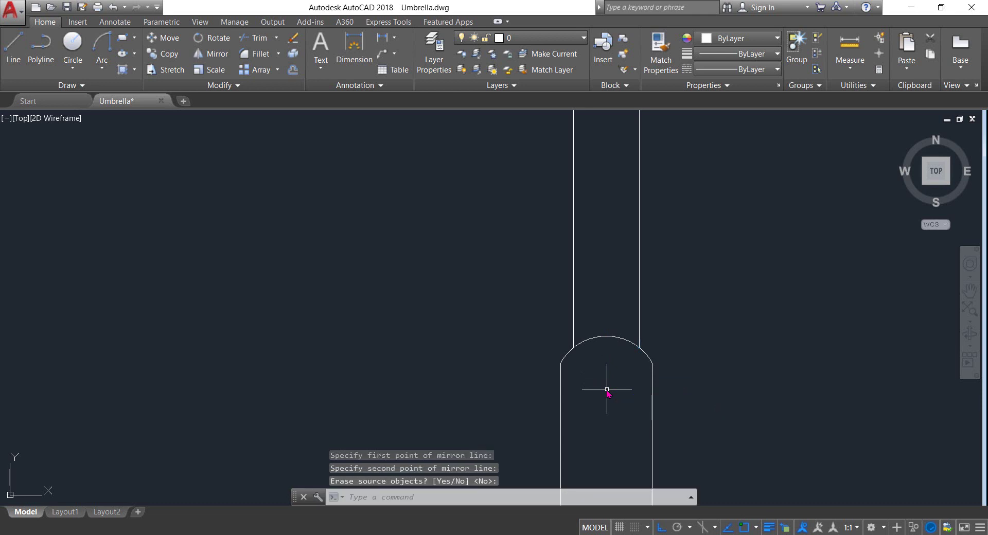
scroll(607, 389, "down", 5)
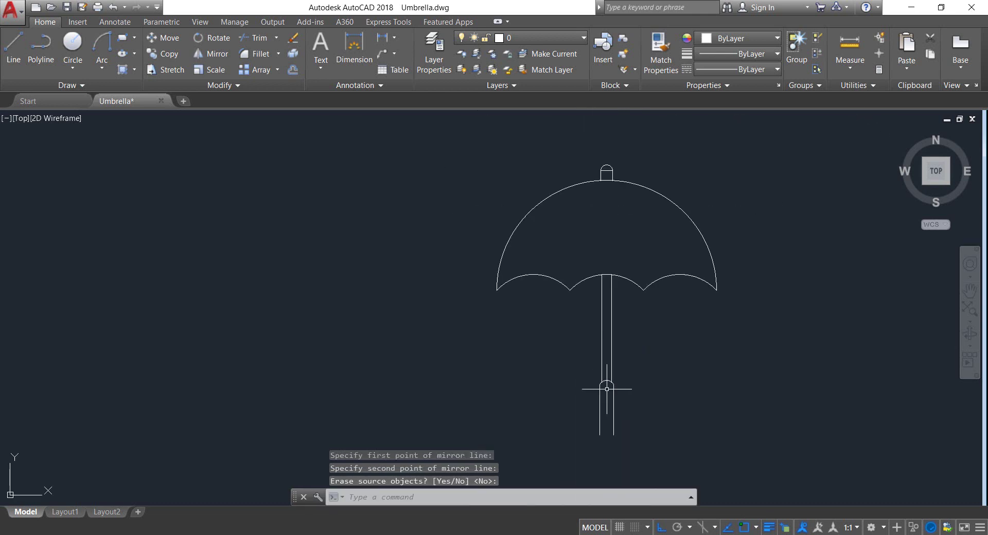
scroll(651, 355, "up", 3)
scroll(651, 355, "down", 2)
Delete the horizontal line across the top knob
middle_click_drag(661, 407, 655, 373)
scroll(629, 164, "up", 7)
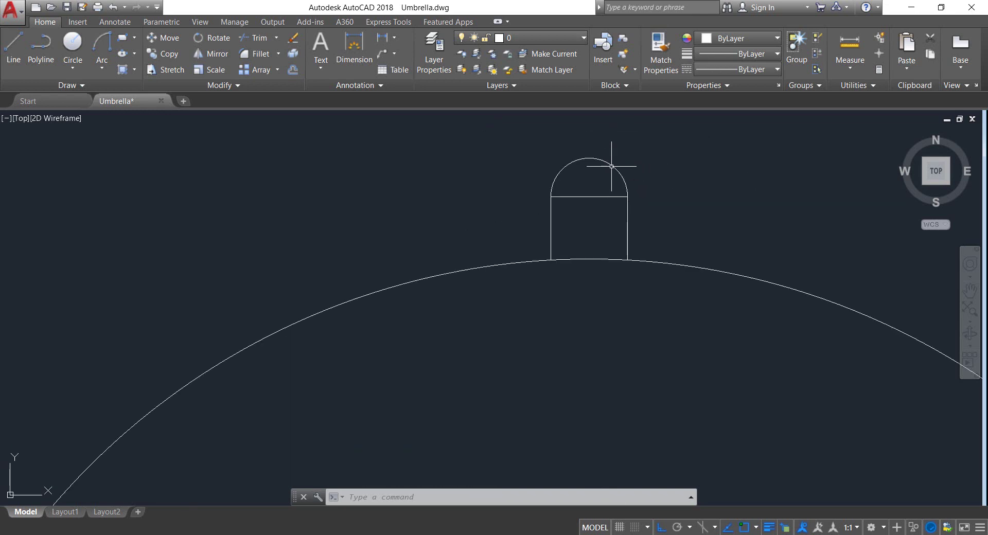
left_click(598, 209)
left_click(579, 187)
key("Delete")
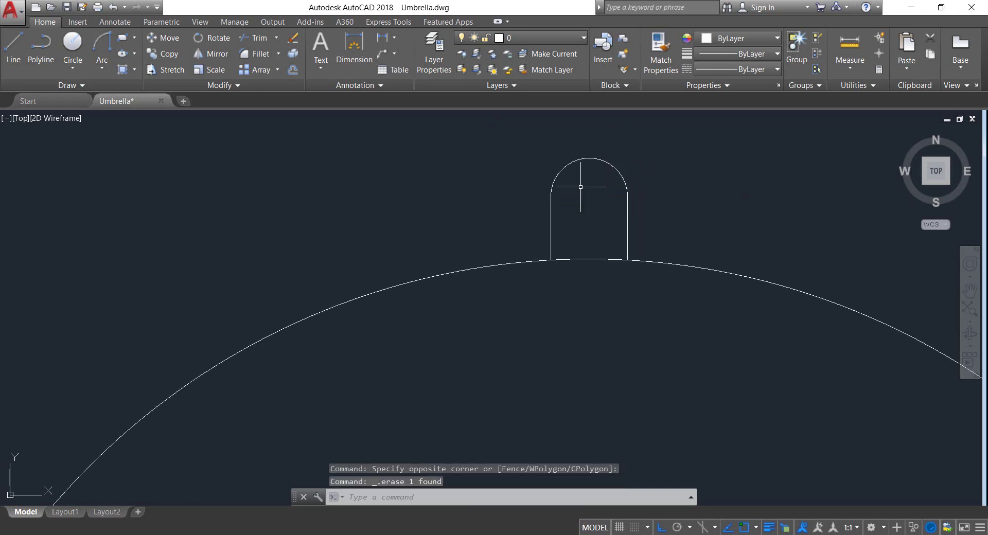
scroll(581, 187, "down", 6)
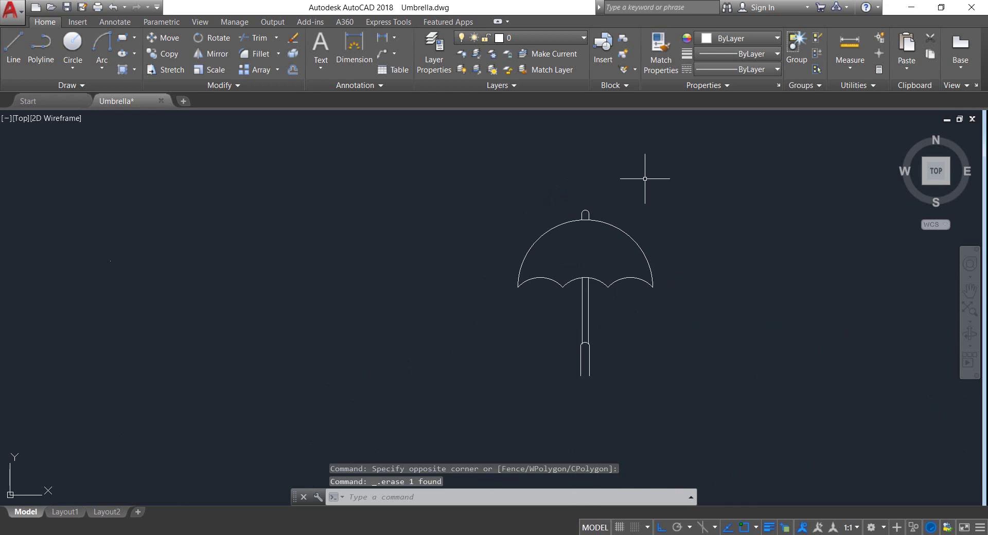
From the handle's lower end, draw connected lines 16 left, 5 up, 7 left, 5 down
scroll(580, 413, "up", 5)
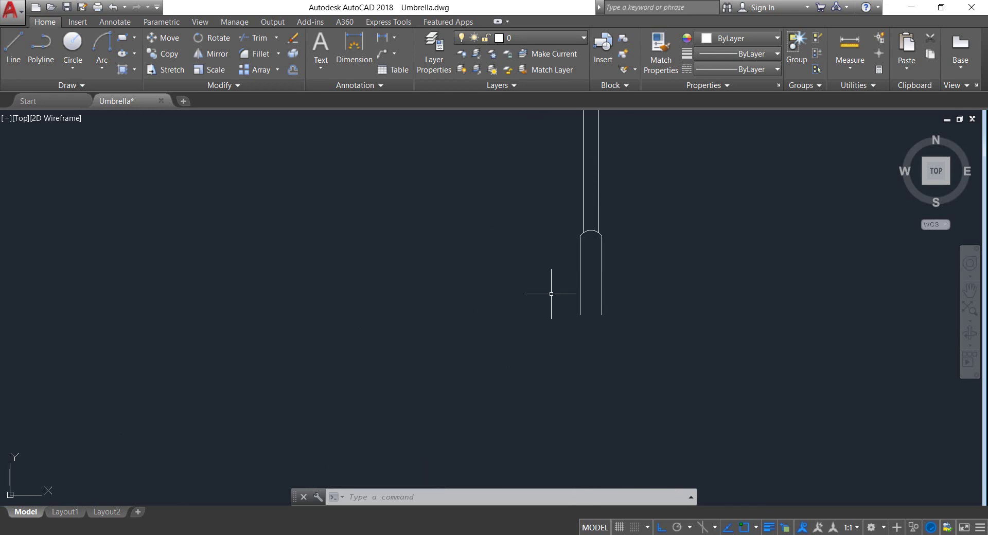
scroll(537, 288, "up", 2)
mouse_move(546, 313)
middle_mouse_down()
mouse_move(566, 330)
mouse_move(525, 339)
middle_mouse_up()
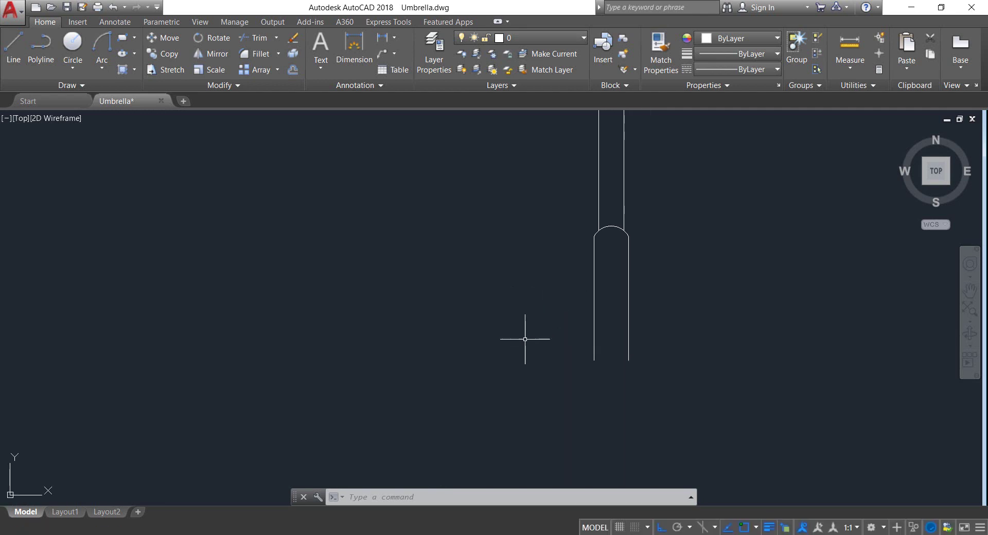
left_click(14, 46)
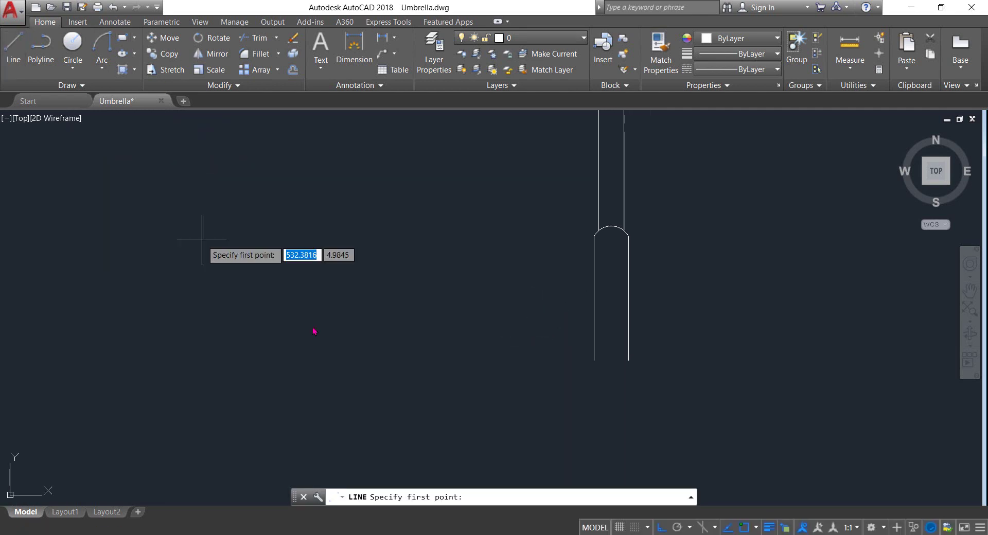
left_click(594, 361)
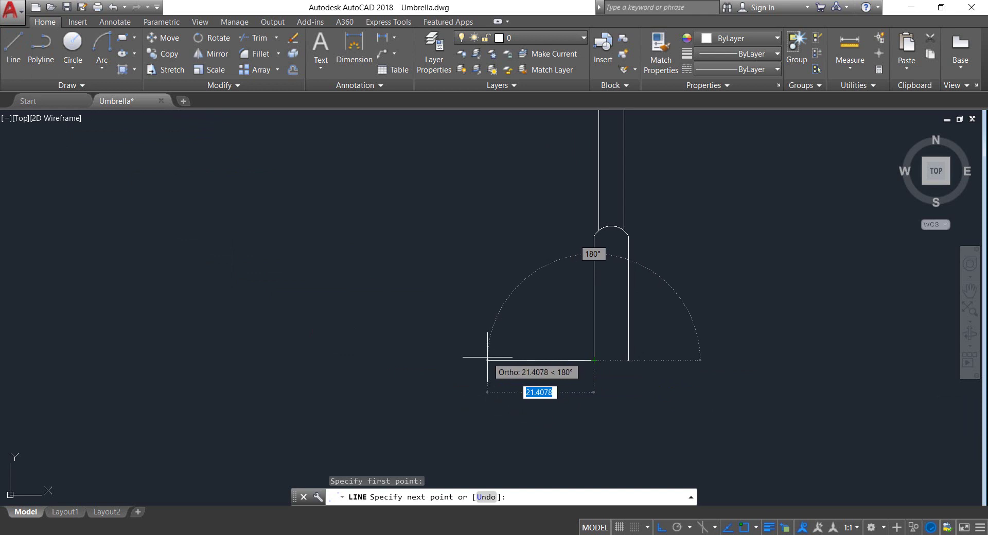
type("1")
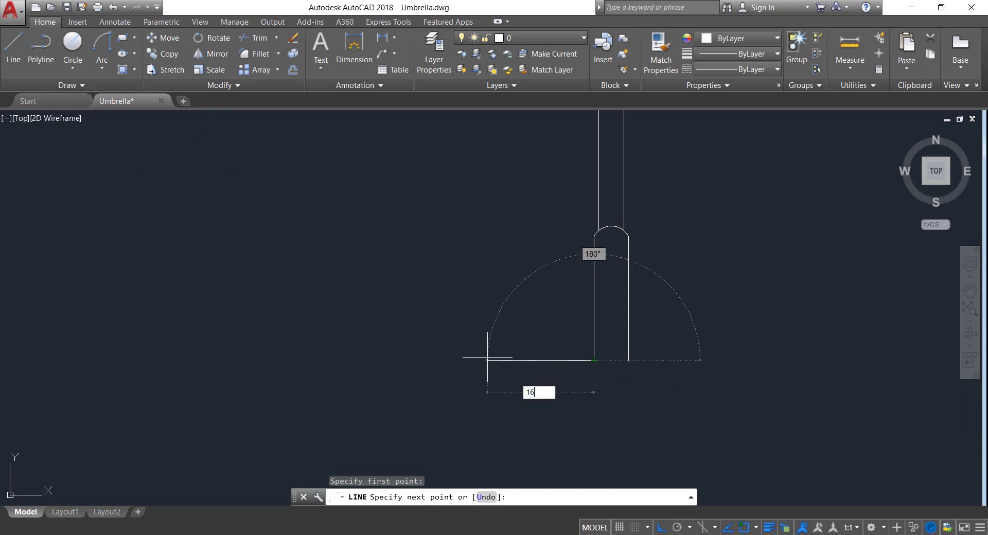
type("6")
key("Return")
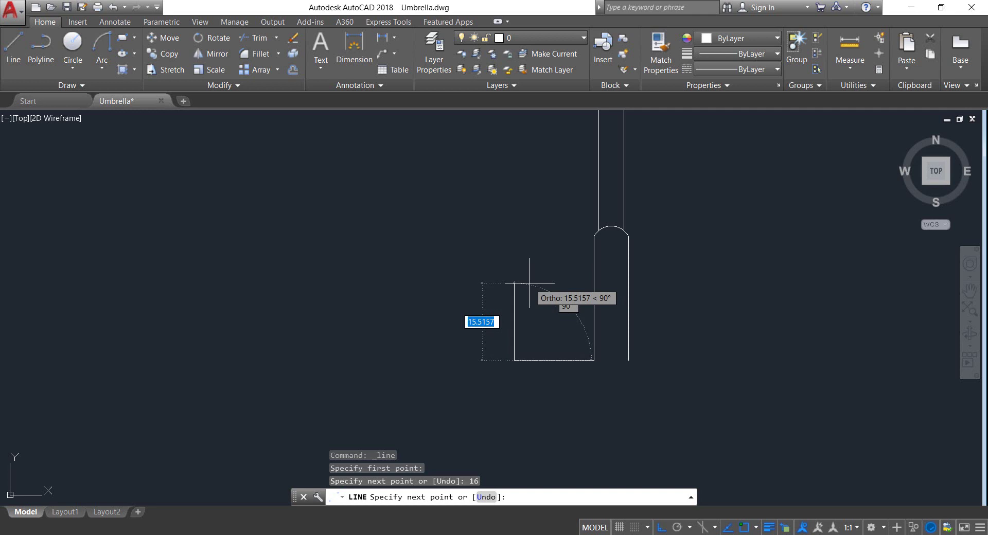
type("5")
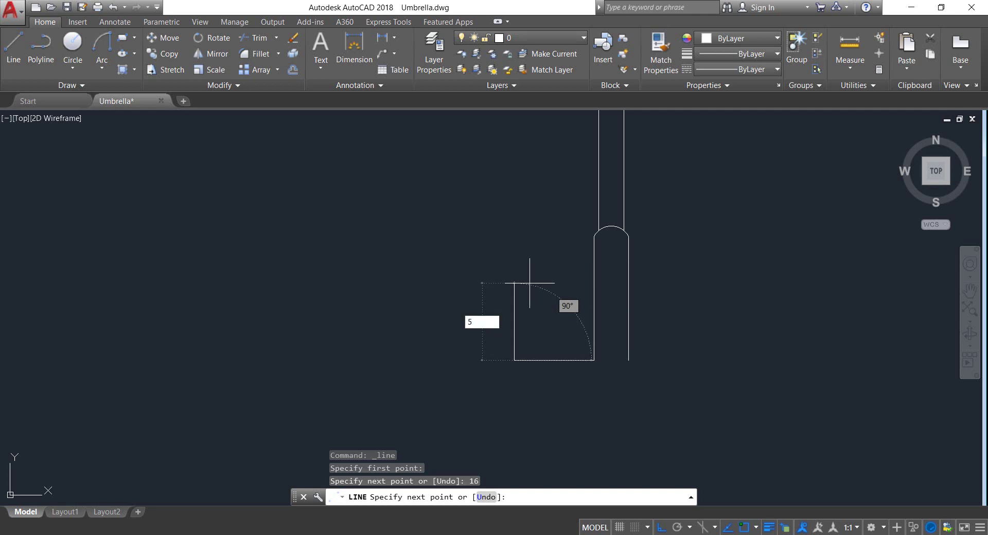
key("Return")
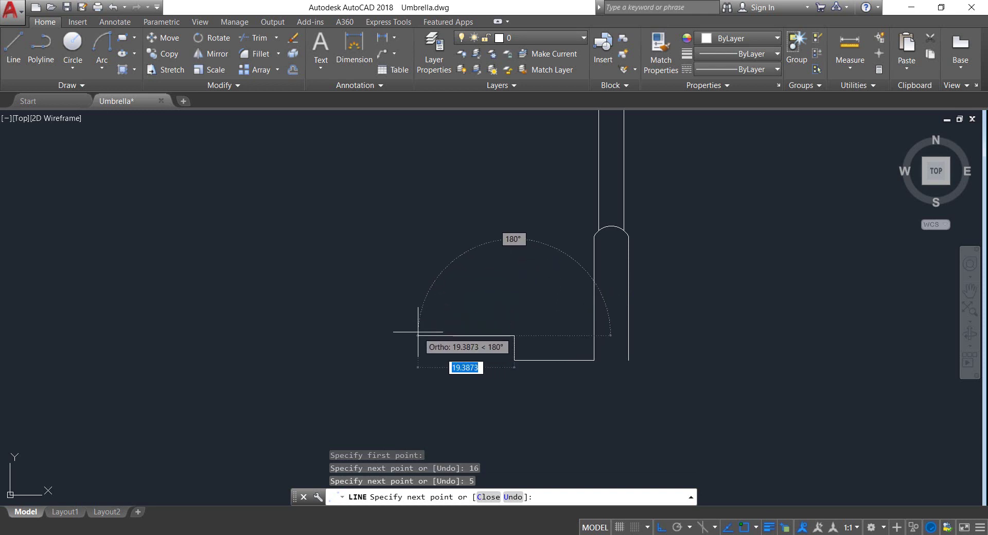
type("7")
key("Return")
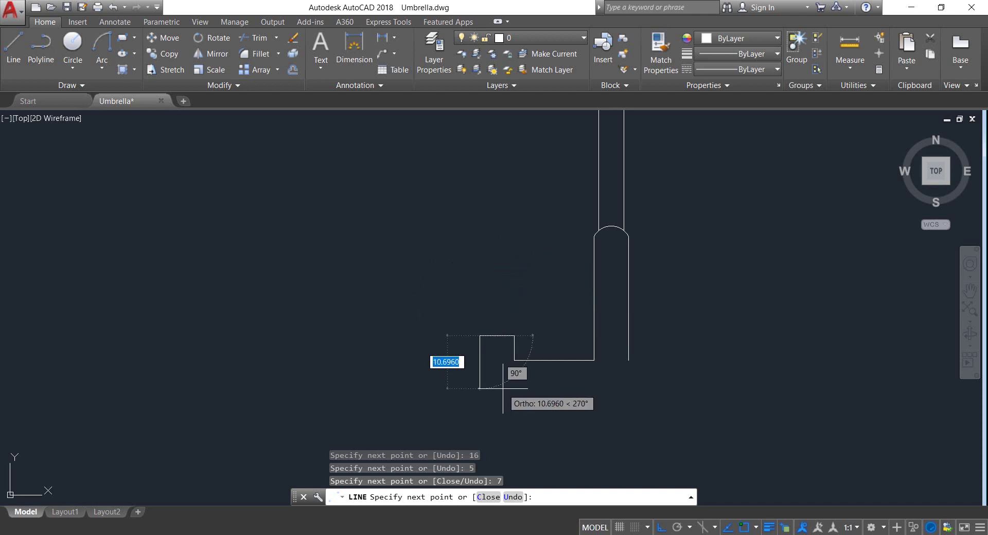
type("5")
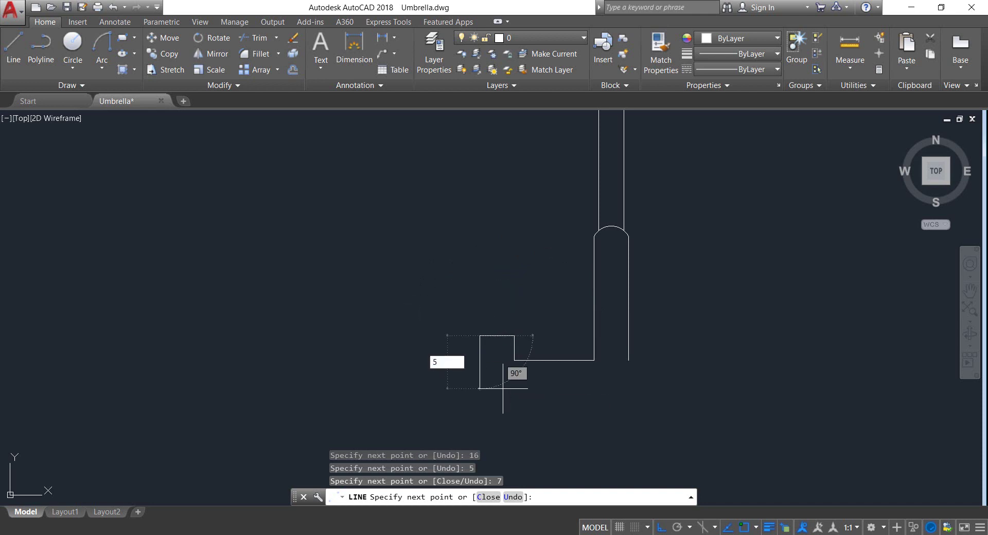
key("Return")
key("Return")
Select the stepped outline's upper horizontal line
scroll(497, 350, "up", 4)
left_click(515, 334)
left_click(479, 294)
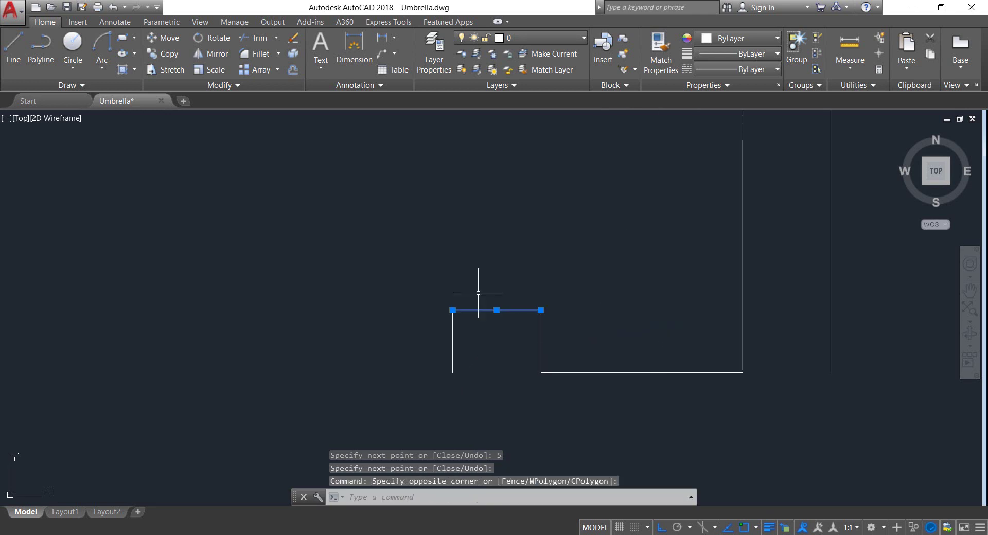
Delete the stepped outline's upper and bottom horizontal lines
key("Delete")
left_click(682, 376)
left_click(639, 356)
key("Delete")
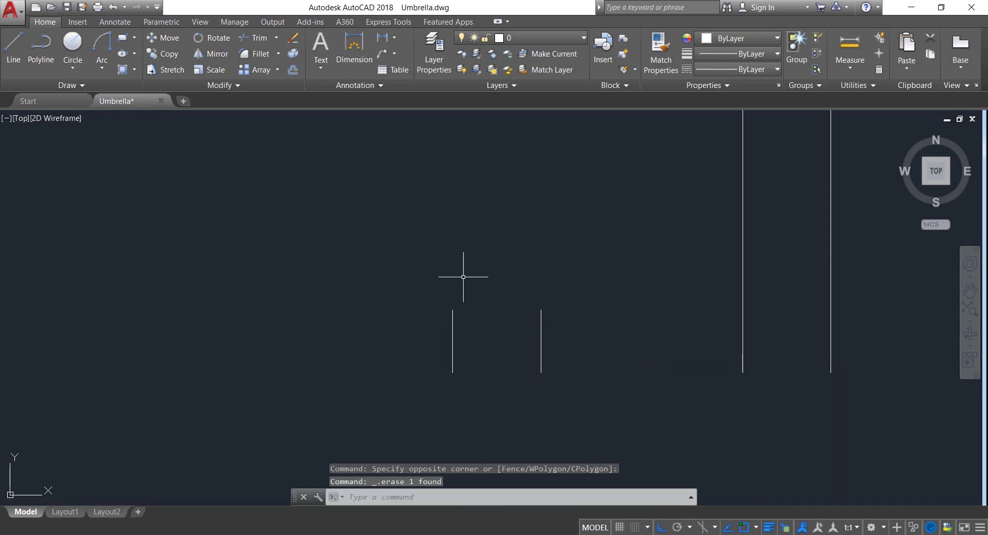
Round the hook tip with a radius-4 arc from the right leg top to the left leg top
left_click(102, 45)
left_click(541, 310)
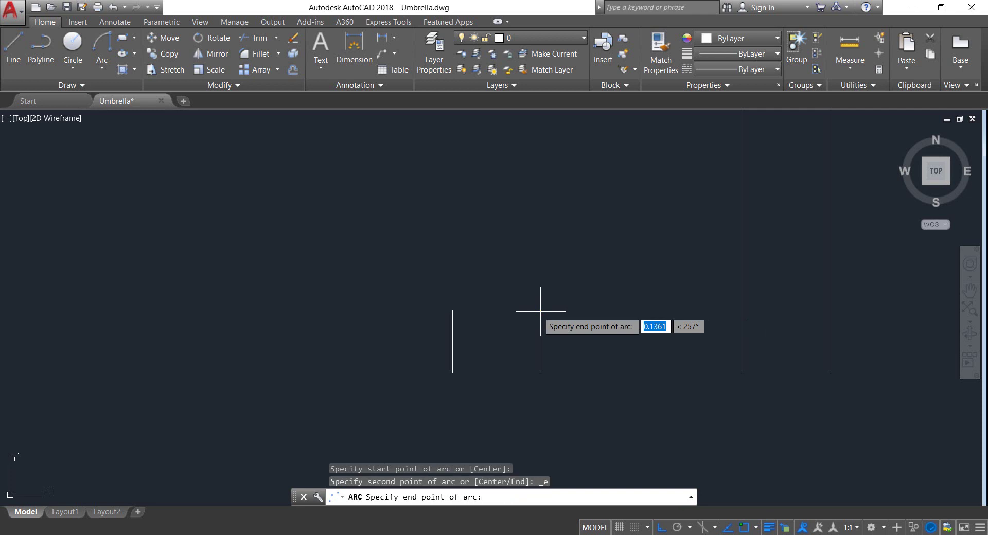
left_click(453, 309)
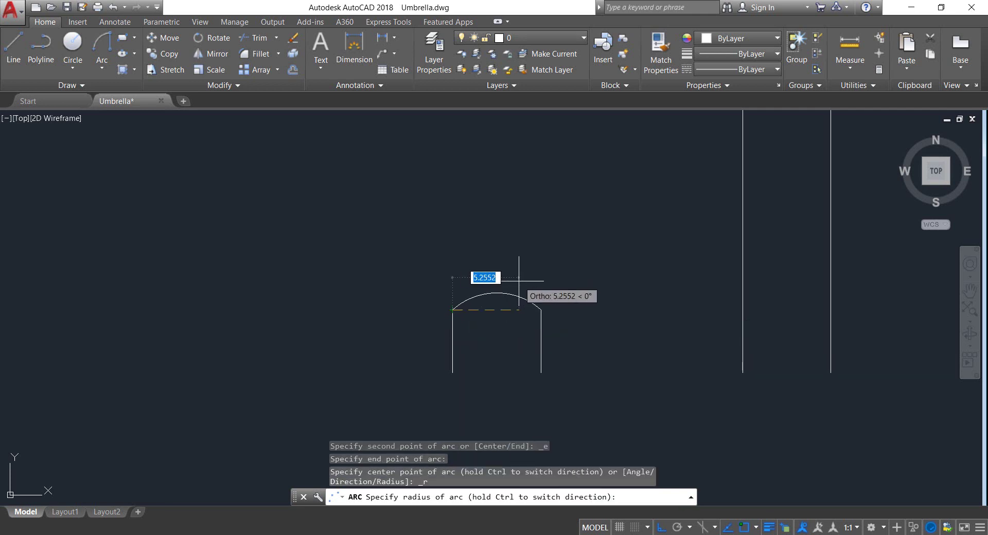
type("4")
key("Return")
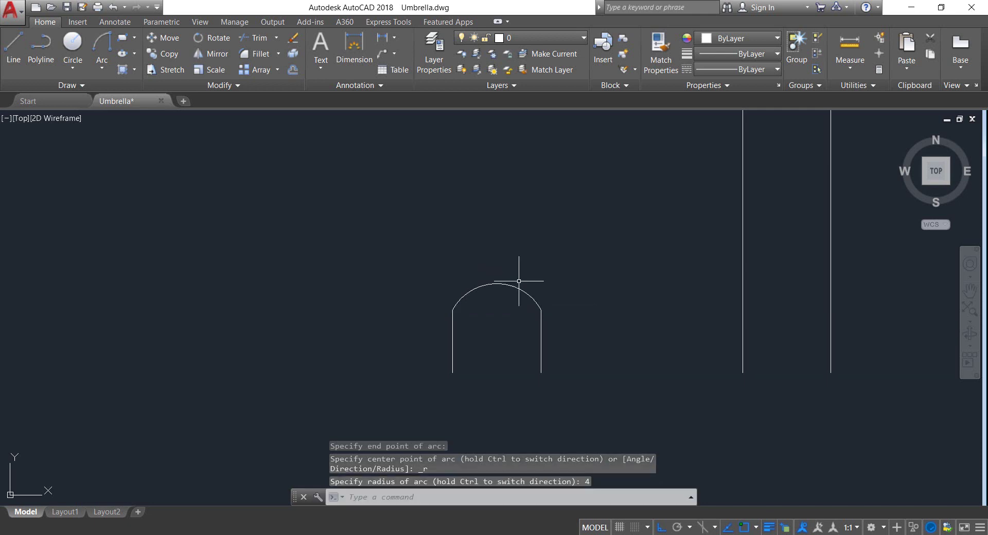
scroll(608, 297, "down", 2)
middle_click_drag(606, 293, 529, 276)
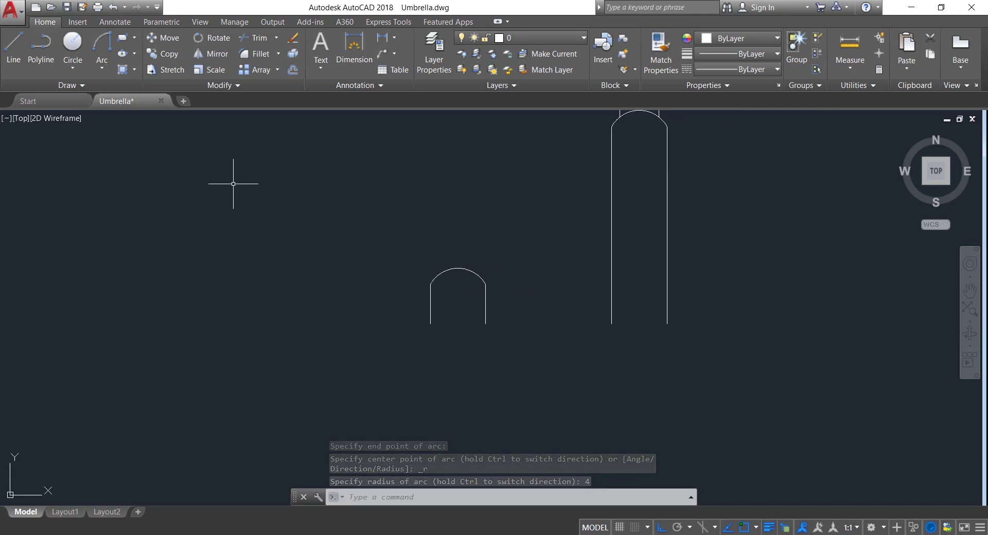
left_click(41, 49)
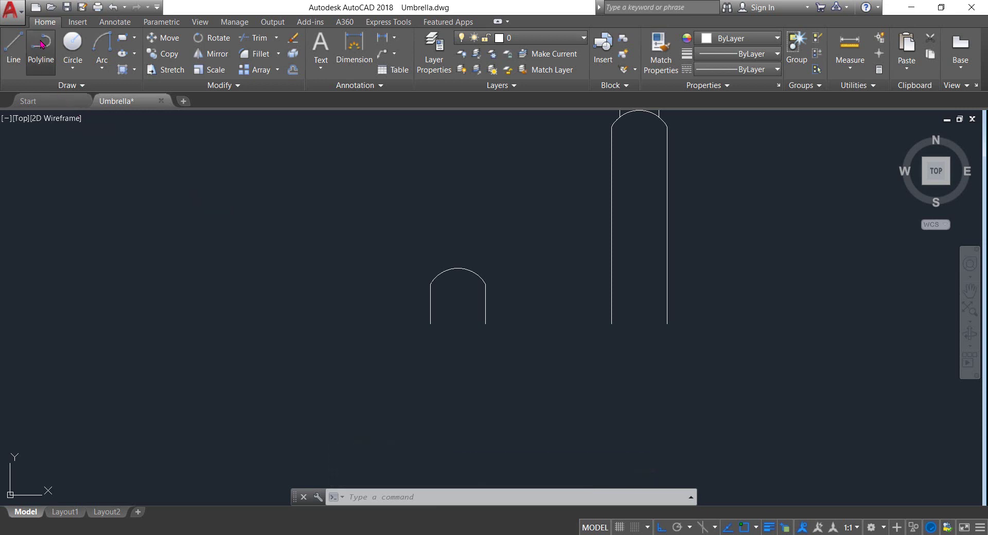
Draw a trial bottom line from the hook tip to the handle, then delete it
left_click(484, 325)
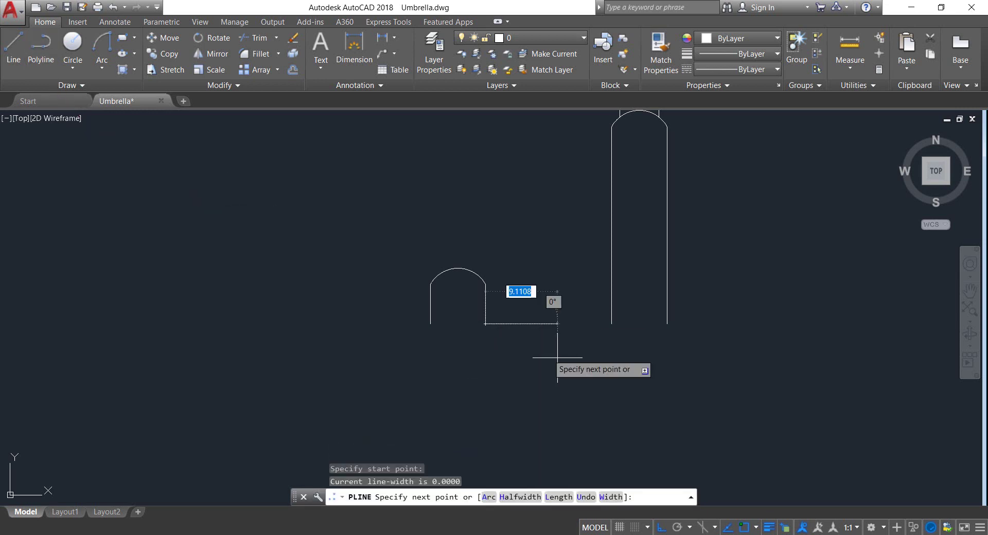
left_click(612, 324)
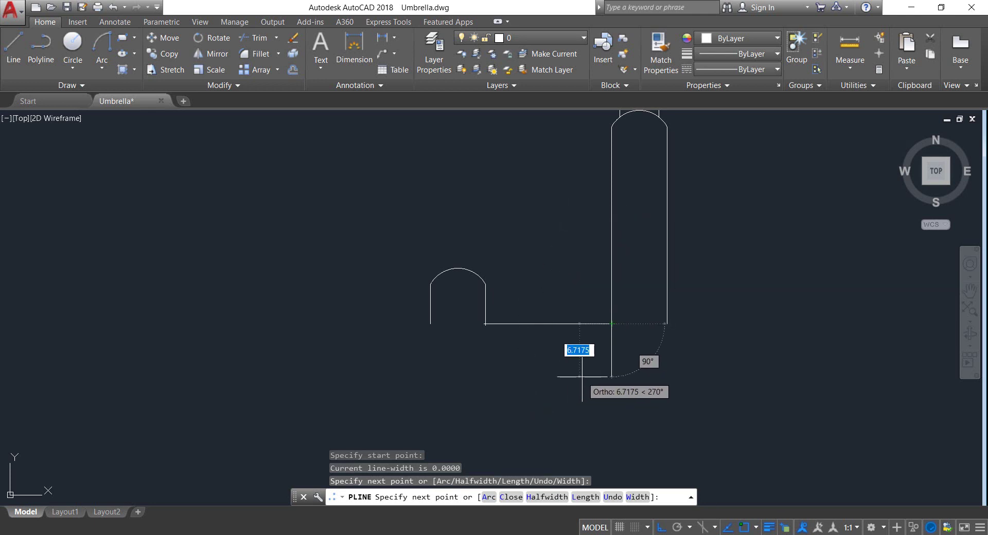
key("Escape")
left_click(565, 343)
left_click(523, 295)
key("Delete")
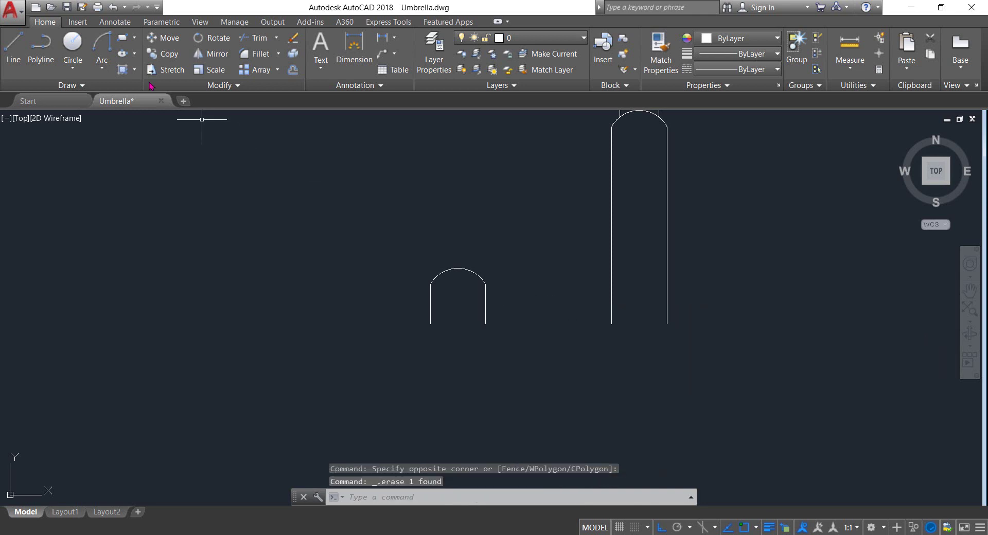
Add a radius-8 inner bend arc from the hook tip's right leg to the handle's left line
left_click(102, 44)
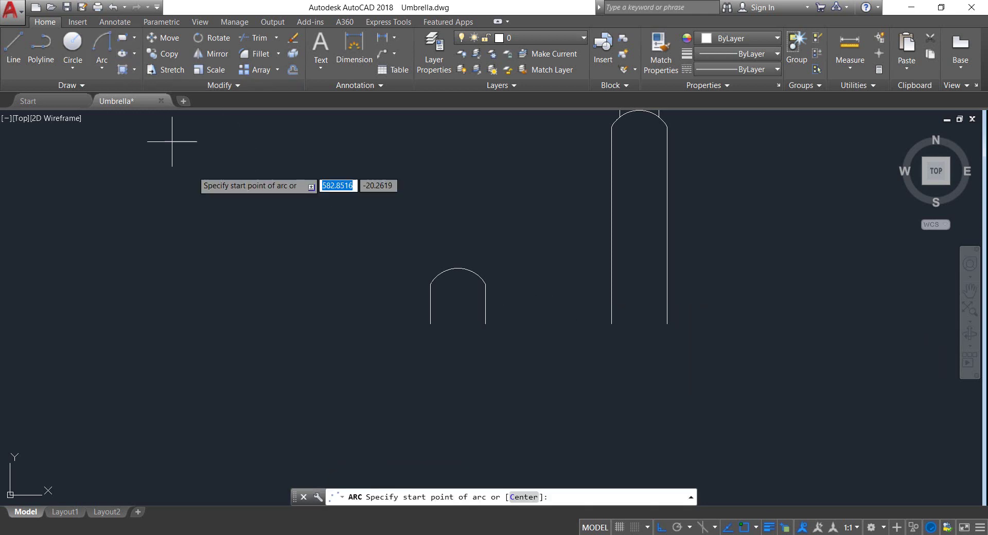
left_click(485, 324)
left_click(612, 324)
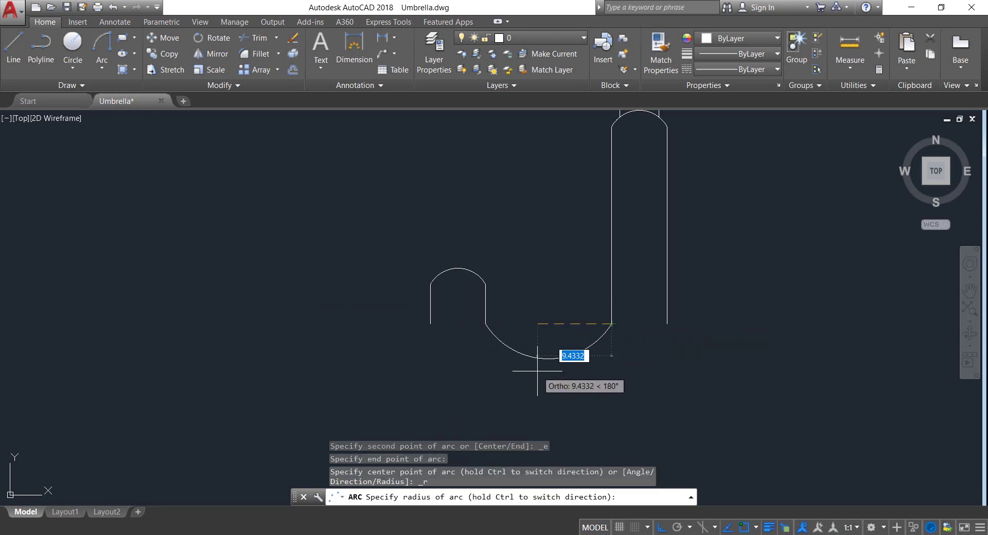
type("8")
key("Return")
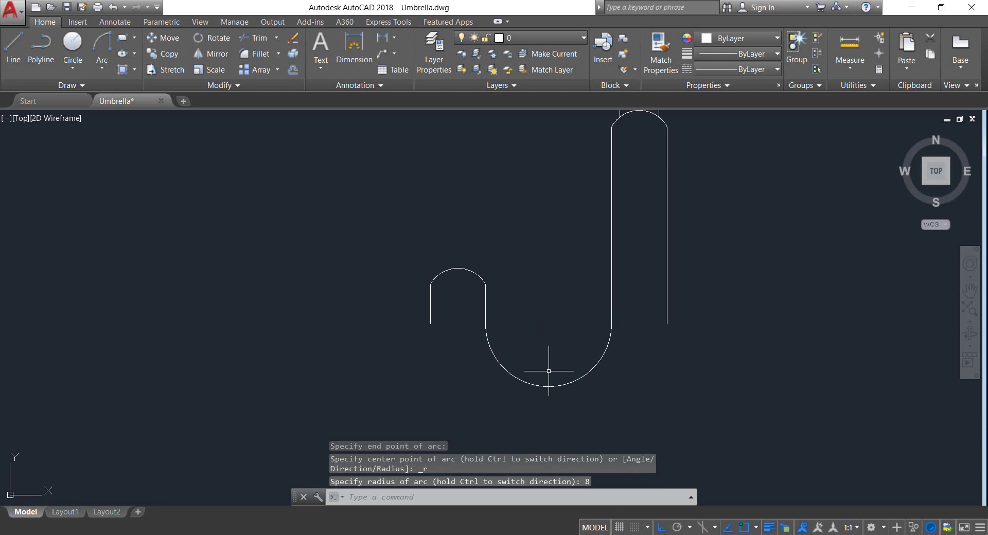
Add a radius-15 outer bend arc from the hook tip's left leg to the handle's right line
left_click(102, 49)
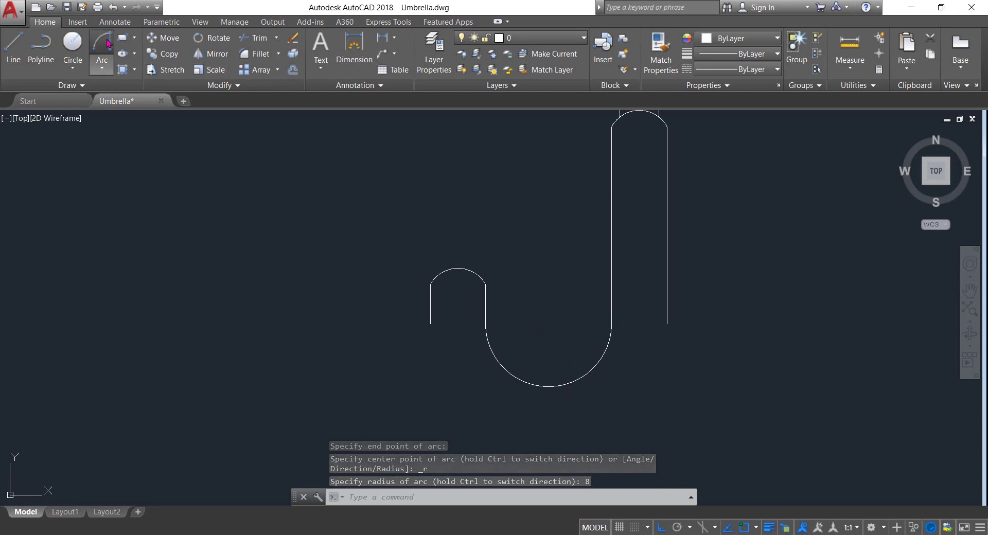
left_click(426, 325)
left_click(667, 323)
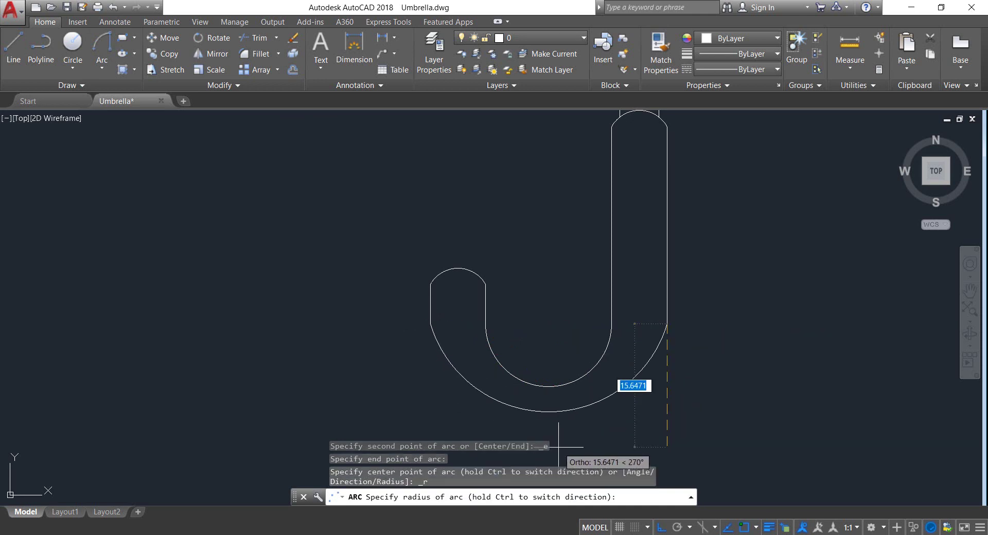
type("15")
key("Return")
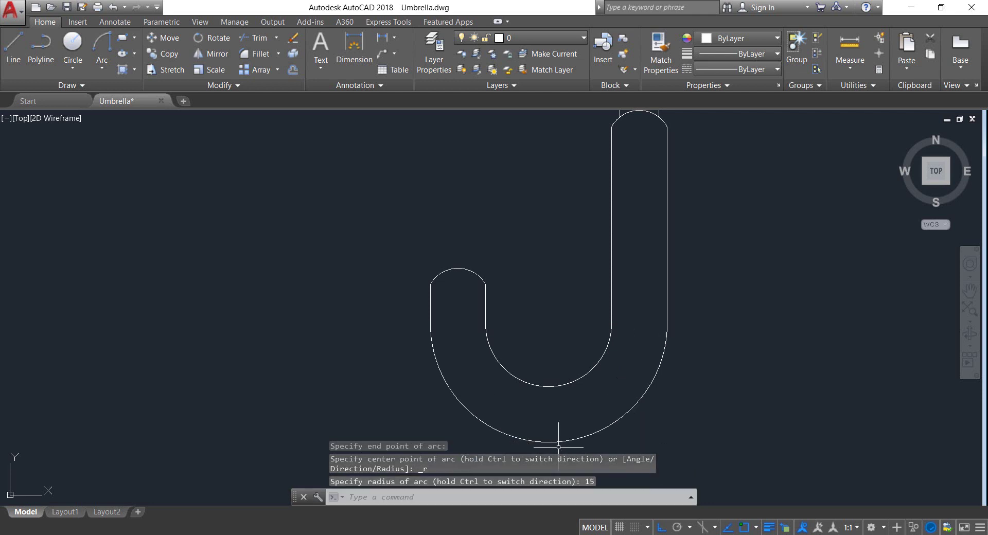
scroll(607, 404, "down", 6)
Recenter the umbrella, launch DIMLINEAR, and zoom onto the canopy top
middle_click_drag(679, 343, 573, 388)
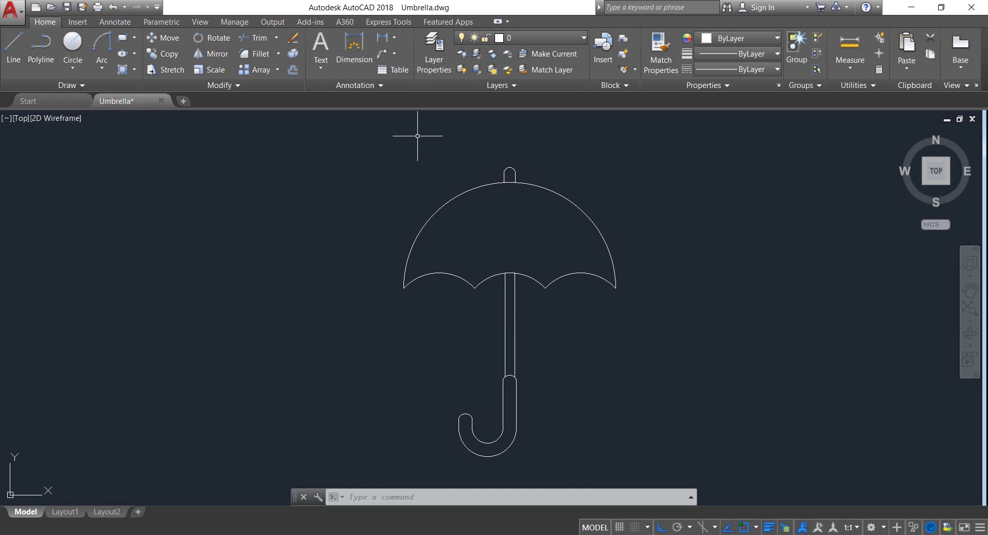
left_click(380, 39)
scroll(522, 166, "up", 4)
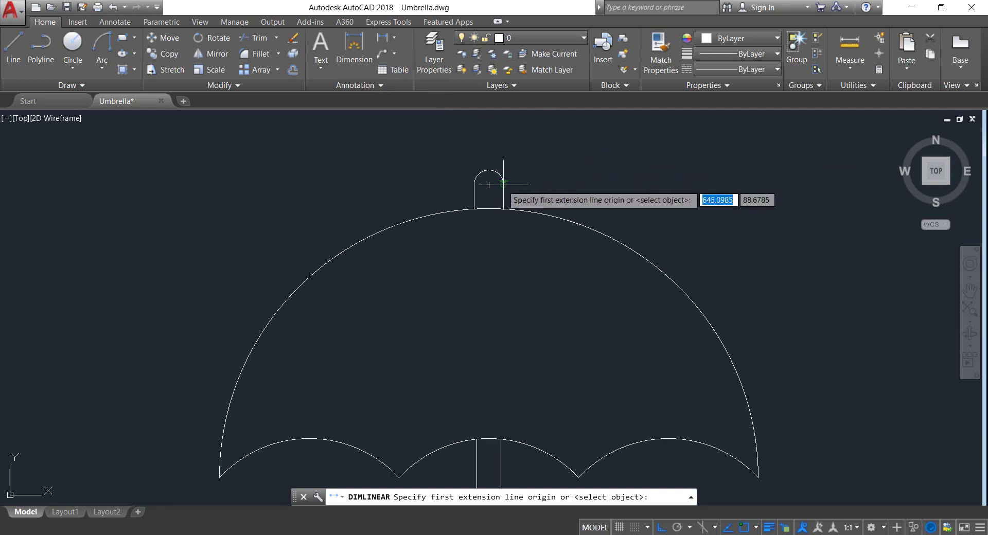
Dimension the cap width 5 and the overall height 132 from cap top to handle bottom
left_click(503, 183)
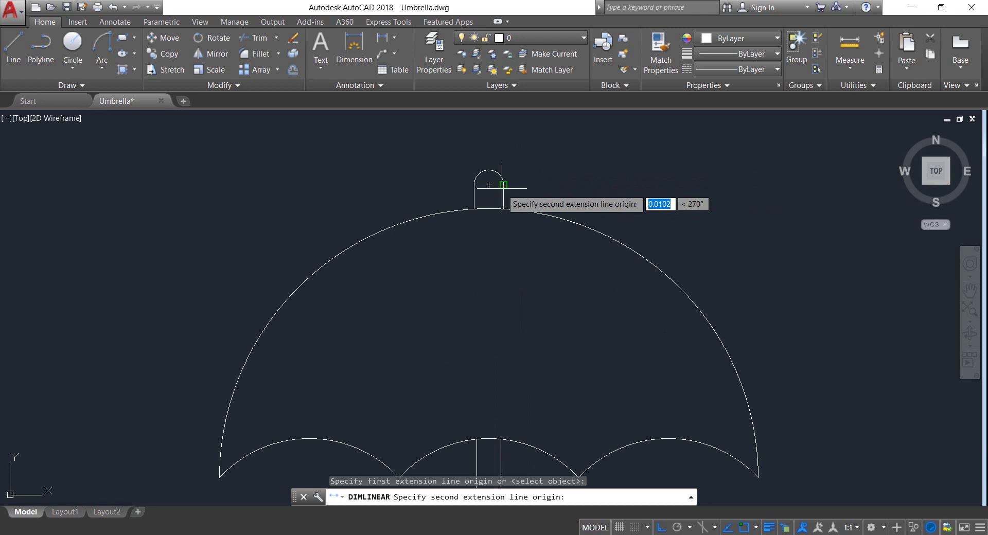
left_click(504, 207)
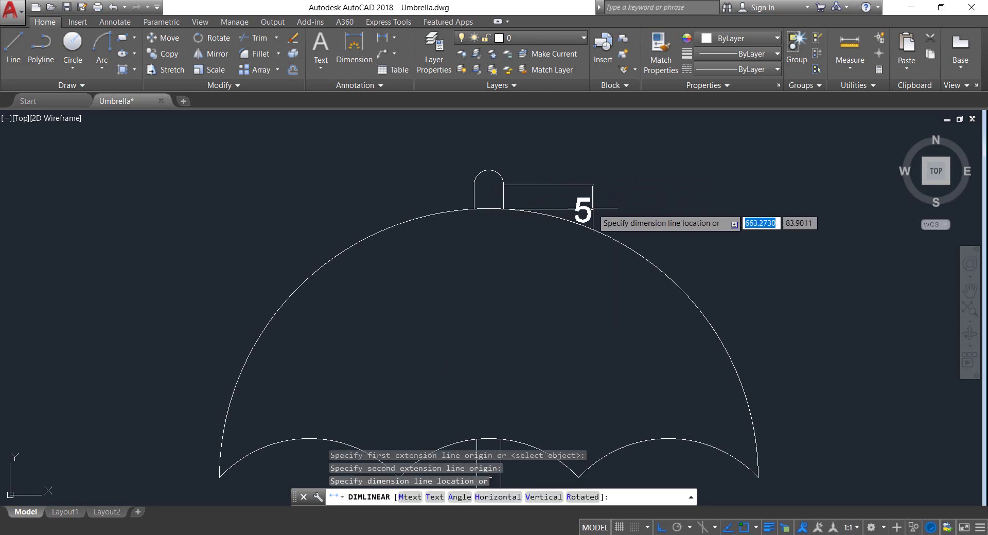
left_click(613, 207)
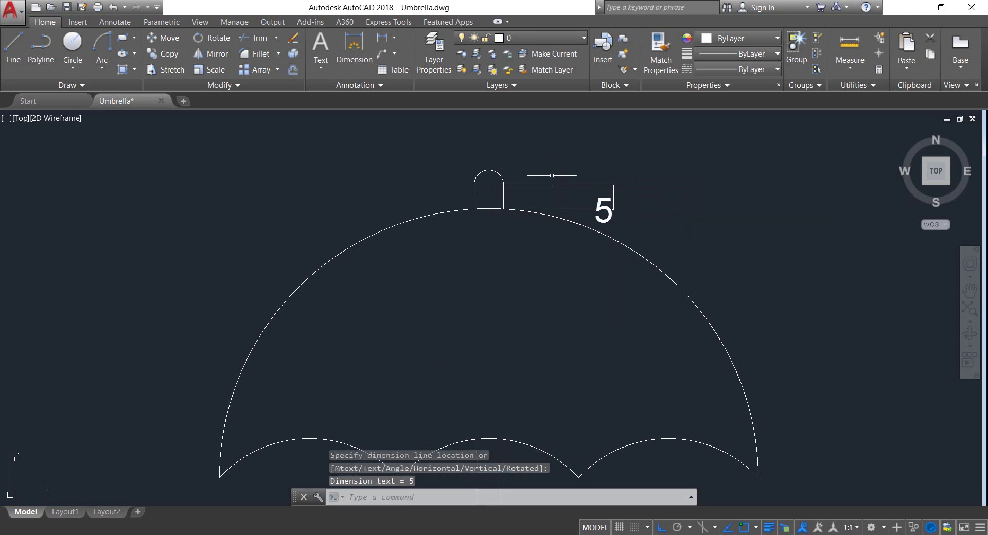
key("Return")
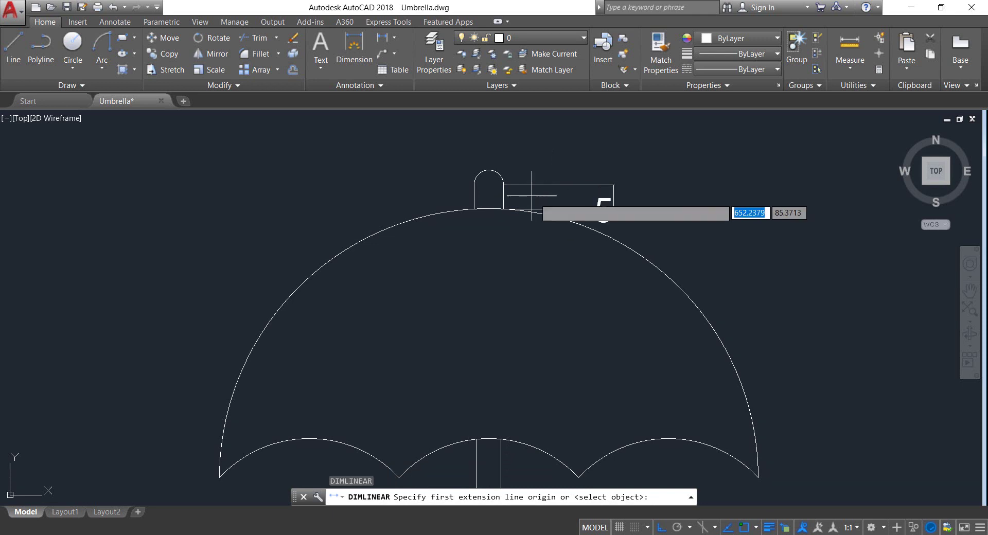
left_click(503, 184)
scroll(524, 195, "down", 6)
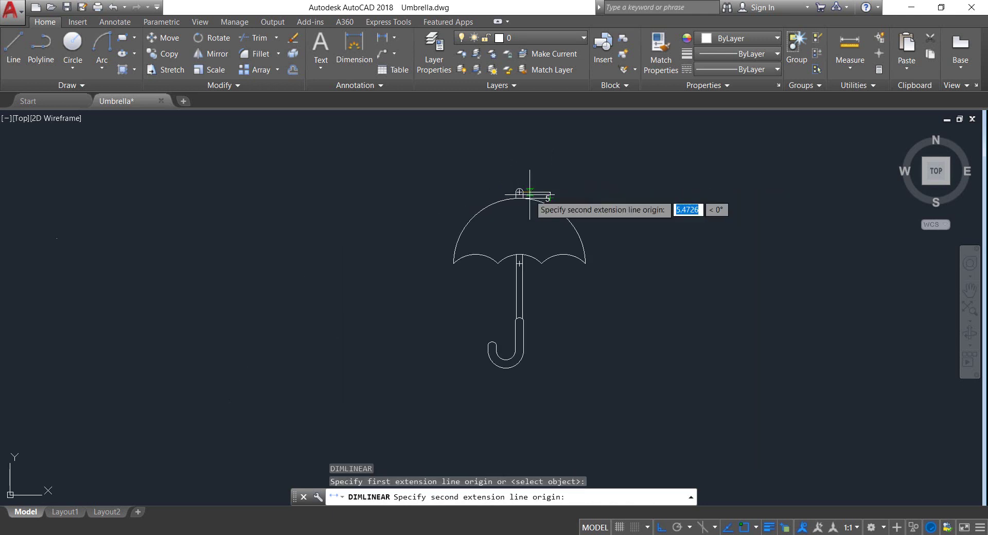
scroll(523, 322, "up", 4)
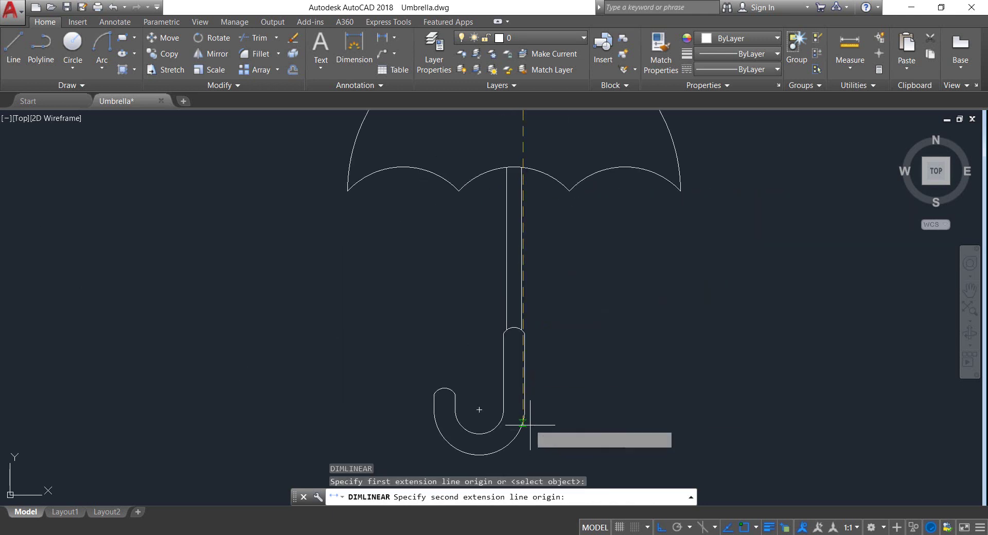
left_click(524, 410)
scroll(688, 402, "down", 3)
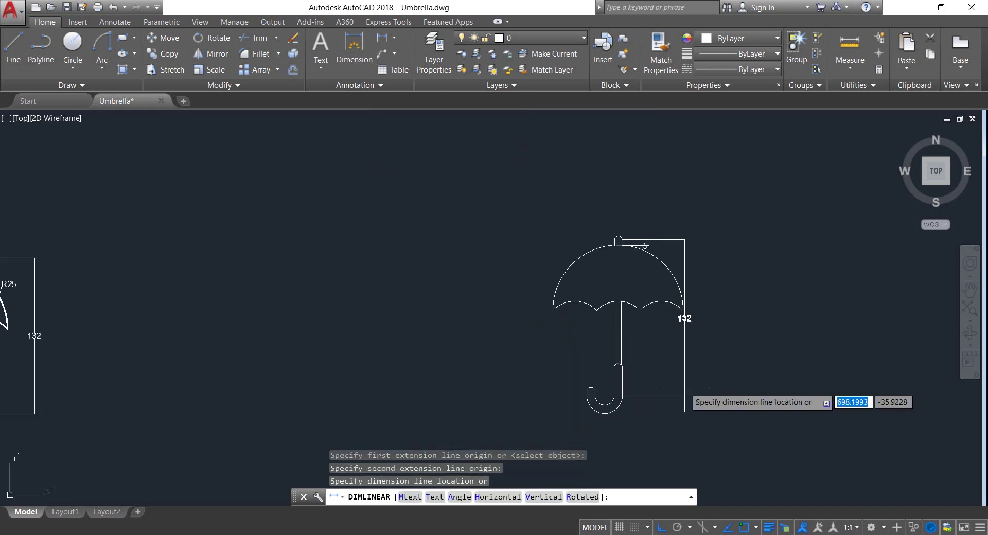
scroll(704, 386, "up", 1)
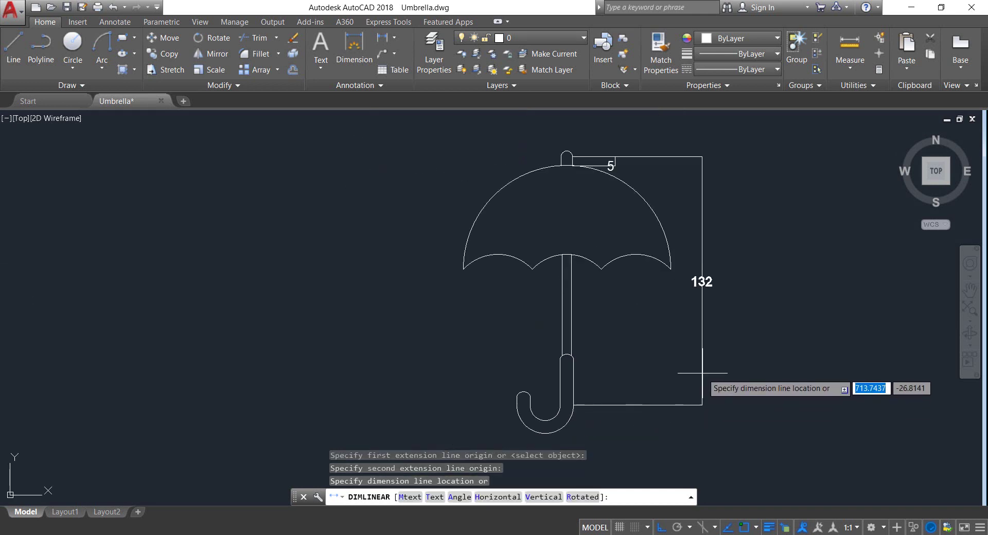
left_click(707, 368)
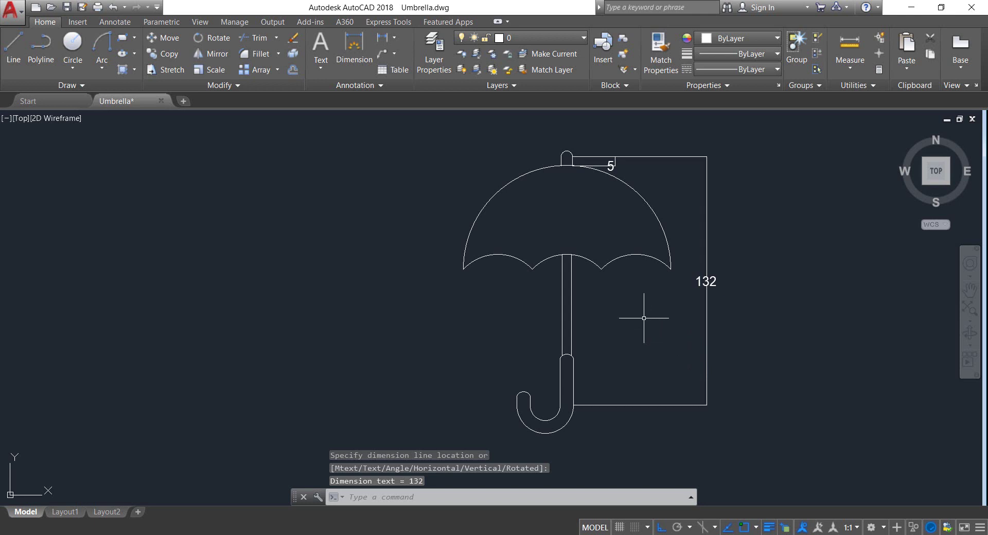
middle_click_drag(644, 319, 632, 320)
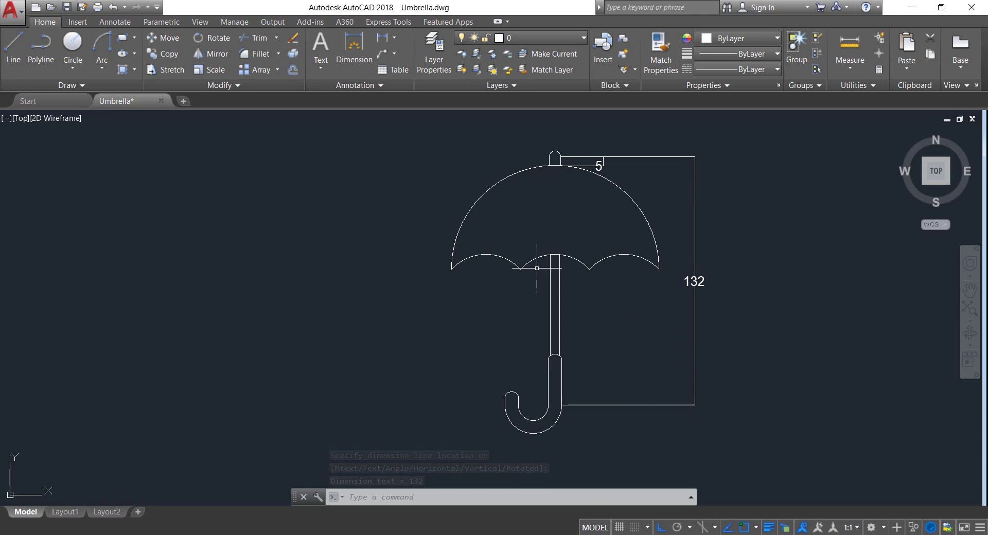
Dimension the handle width 7 and the shaft width 5
left_click(382, 37)
left_click(561, 362)
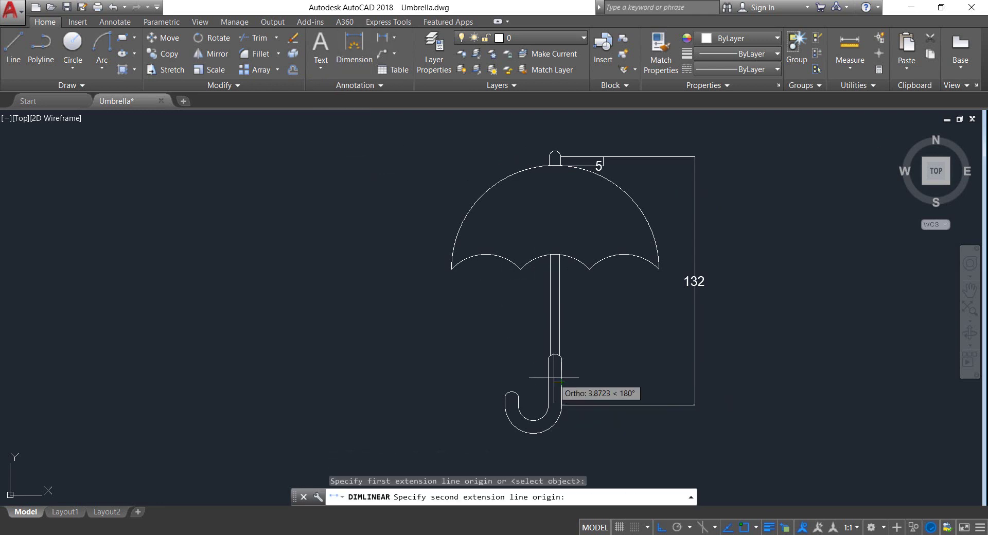
left_click(549, 363)
scroll(549, 382, "up", 3)
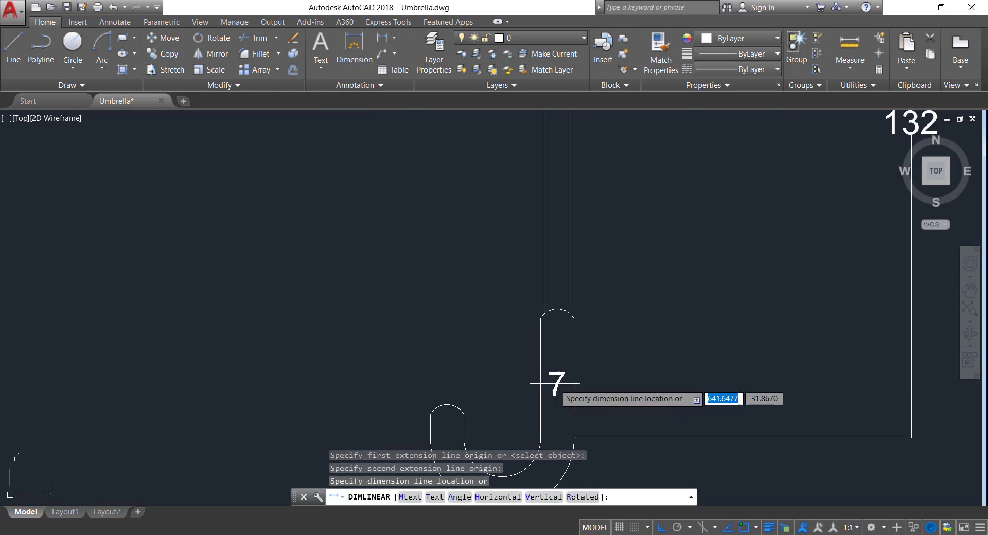
left_click(552, 383)
scroll(564, 327, "down", 2)
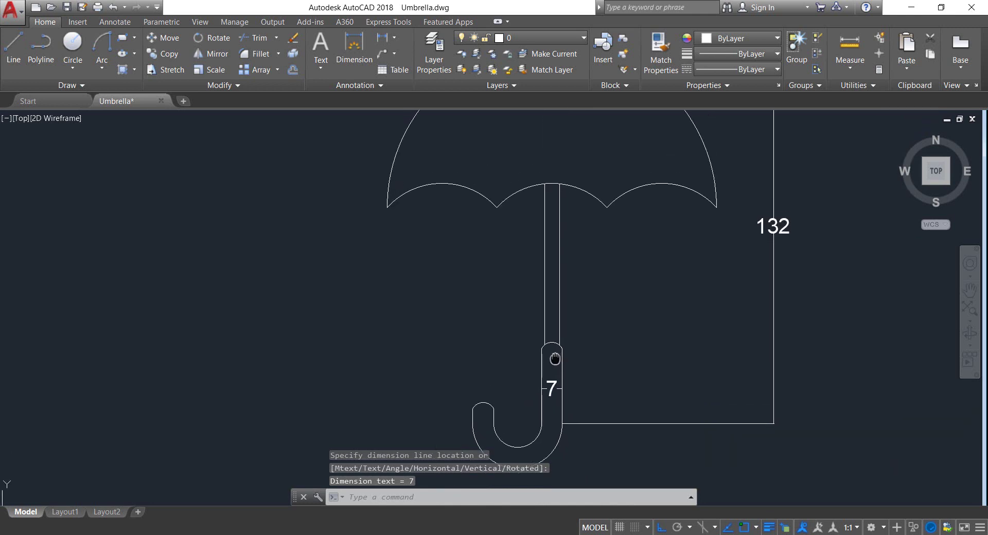
left_click(384, 37)
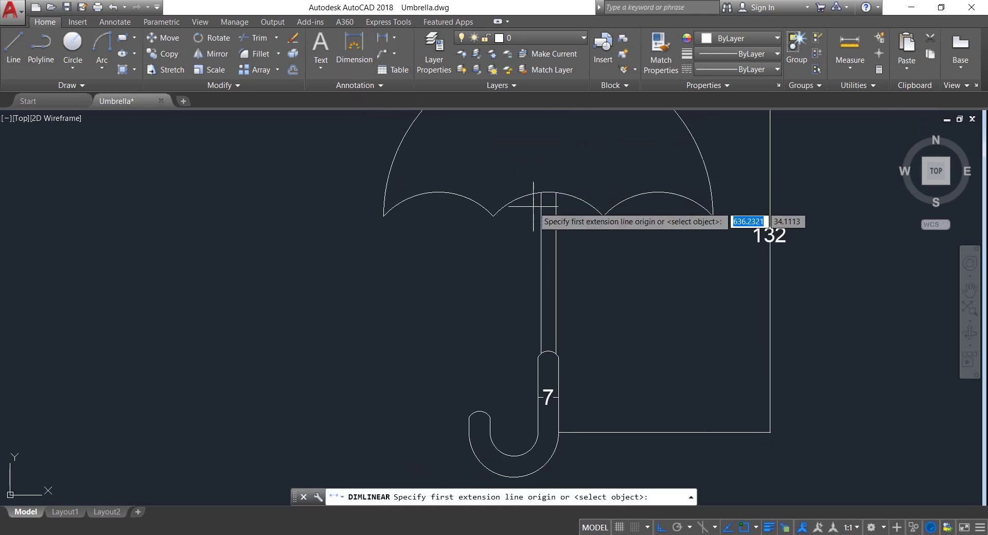
left_click(540, 274)
left_click(556, 273)
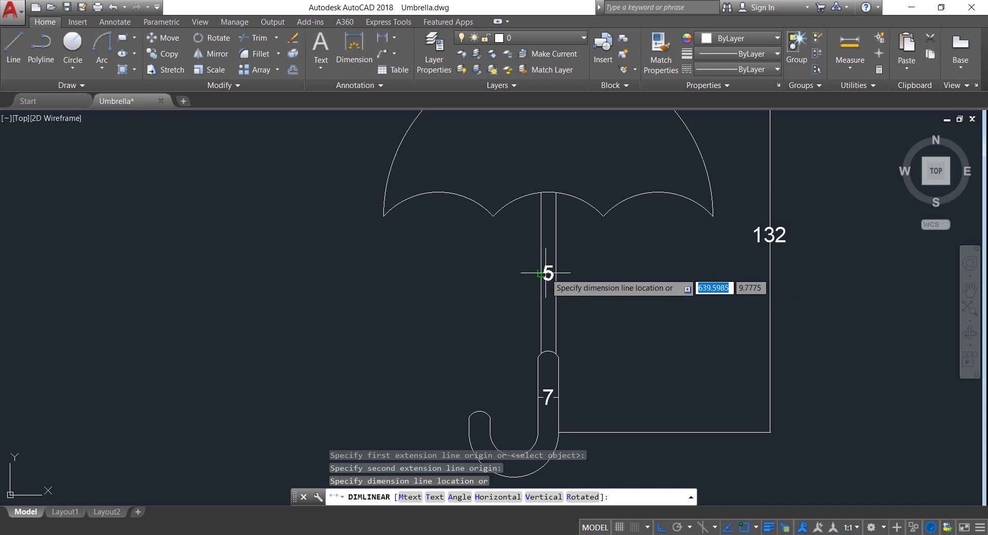
left_click(547, 273)
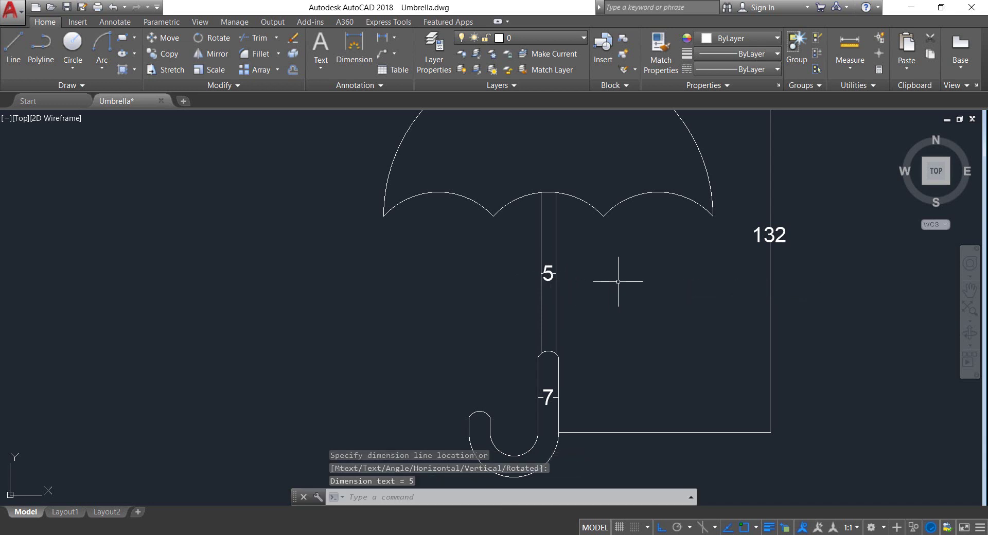
scroll(615, 285, "down", 2)
scroll(602, 324, "up", 2)
middle_click_drag(564, 150, 544, 208)
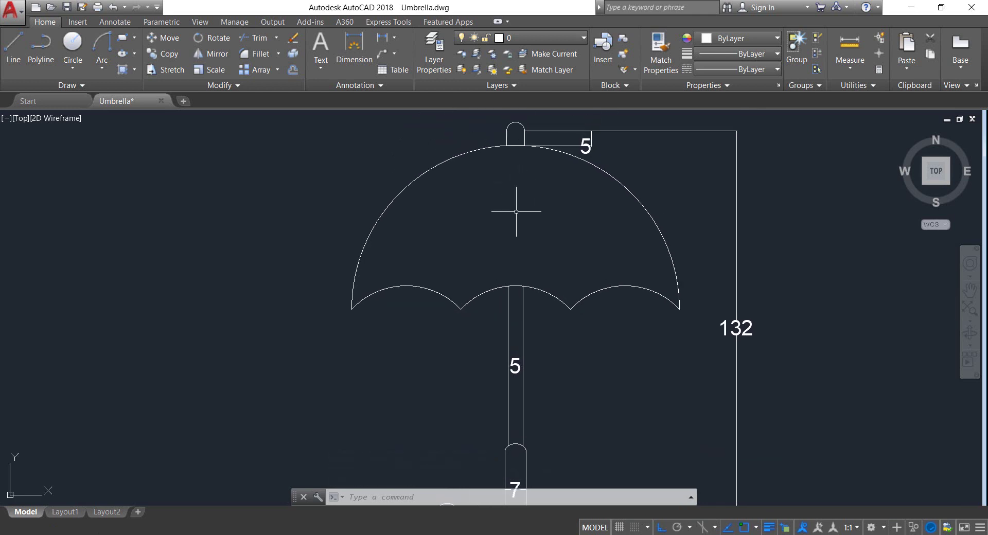
Start an arc from the left scallop junction to the canopy top, then cancel it
middle_click_drag(563, 210, 555, 231)
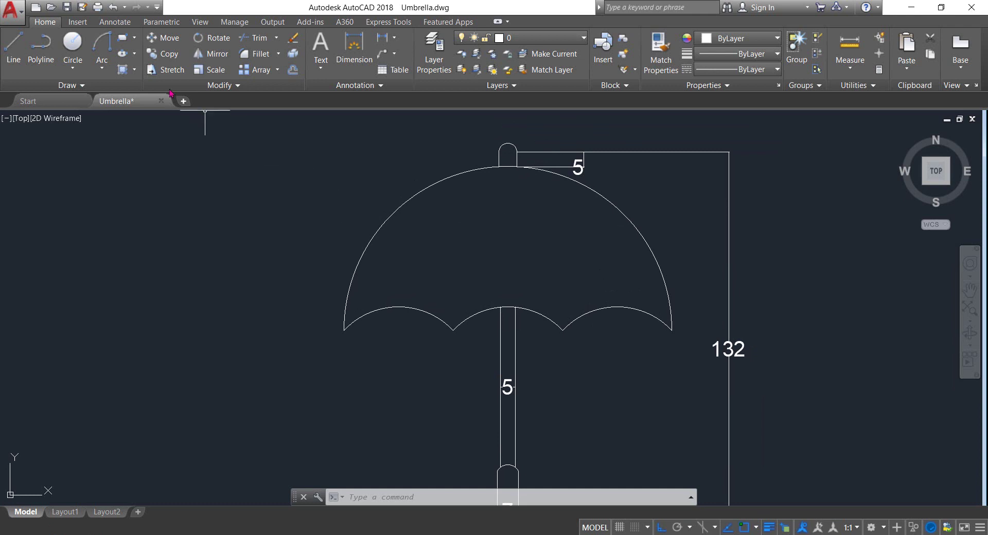
left_click(102, 49)
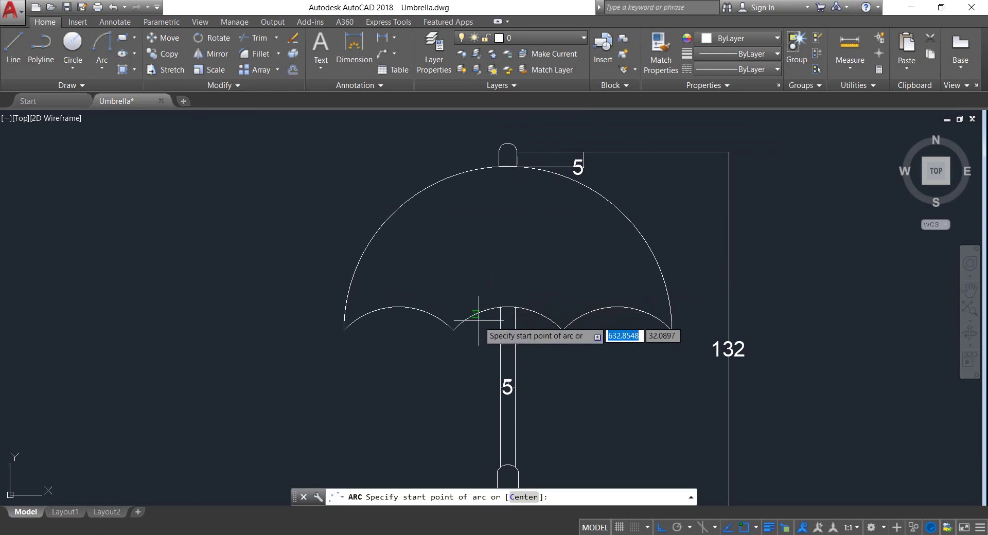
left_click(453, 331)
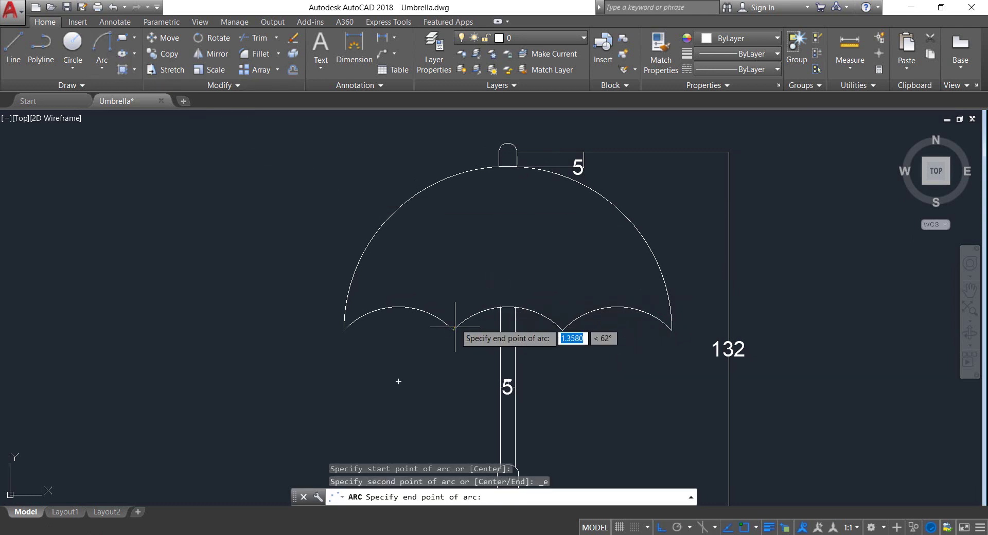
left_click(508, 167)
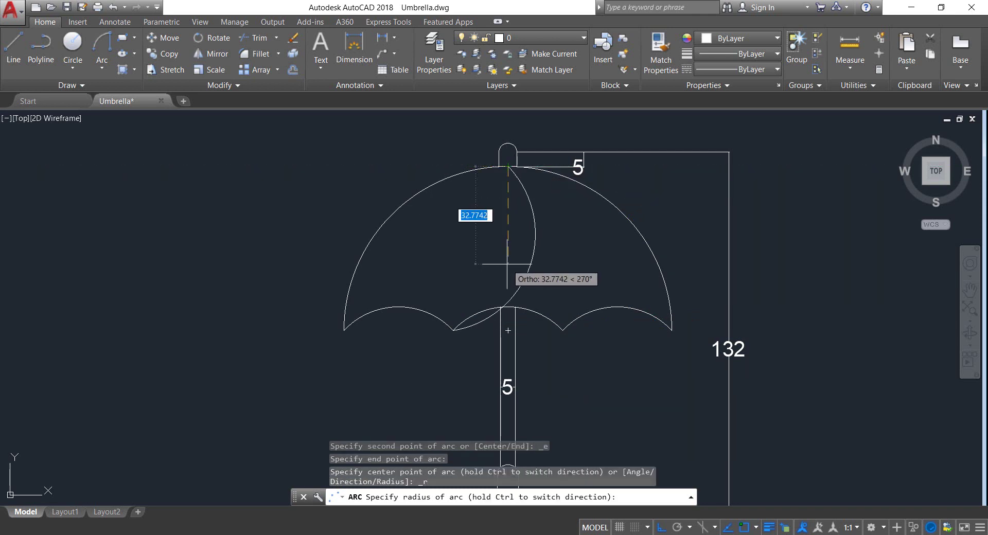
key("Escape")
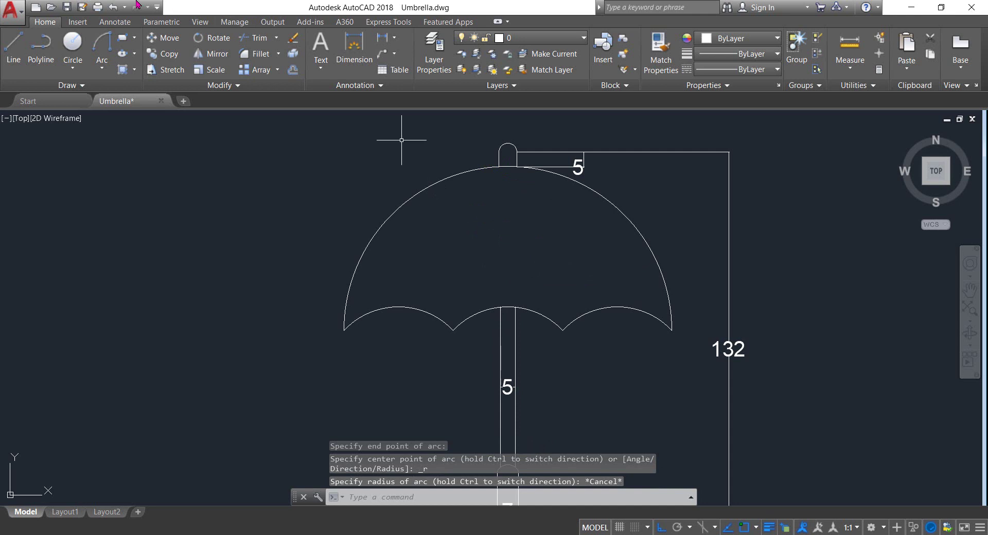
Draw the left rib arc from the canopy top to the left scallop junction, radius 60
left_click(101, 49)
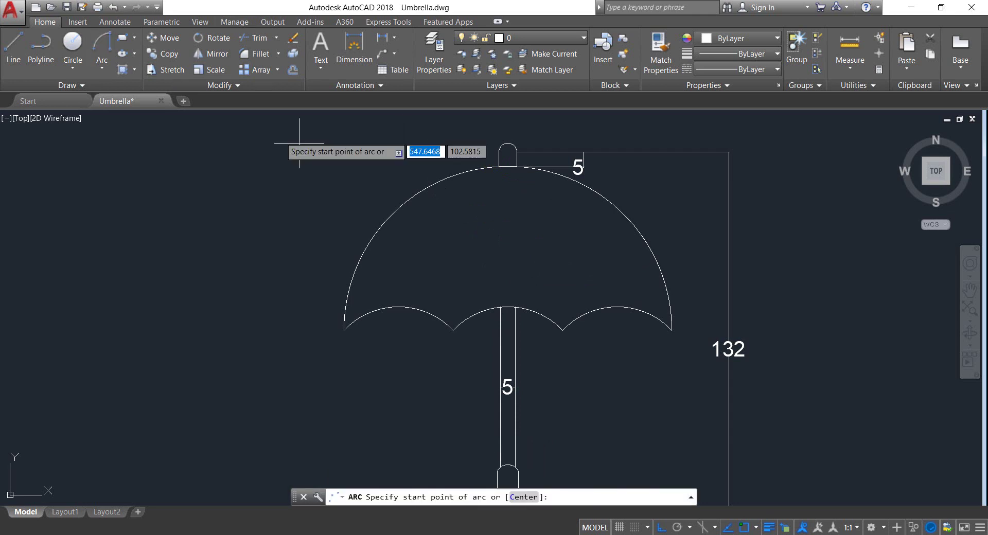
left_click(508, 167)
type("e")
key("Return")
left_click(453, 331)
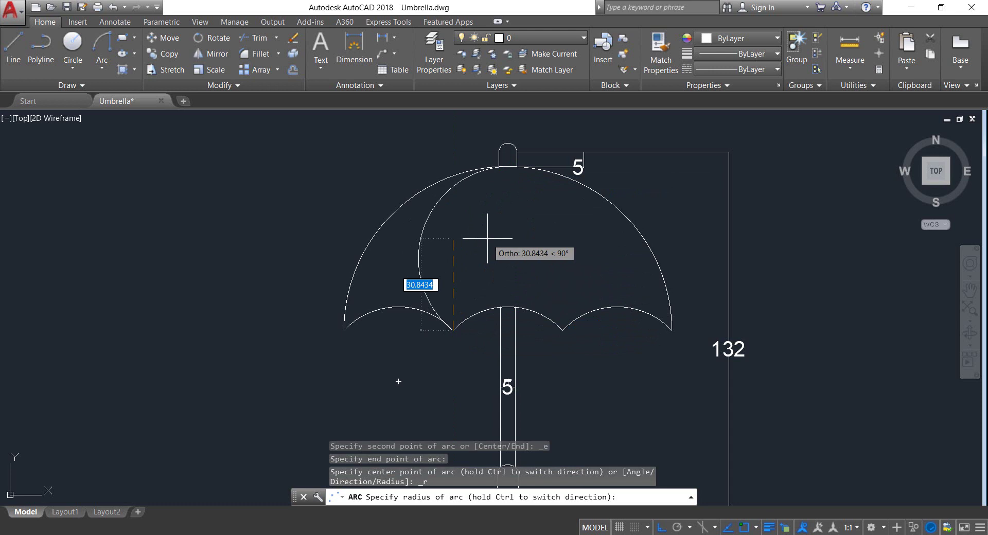
type("60")
key("Return")
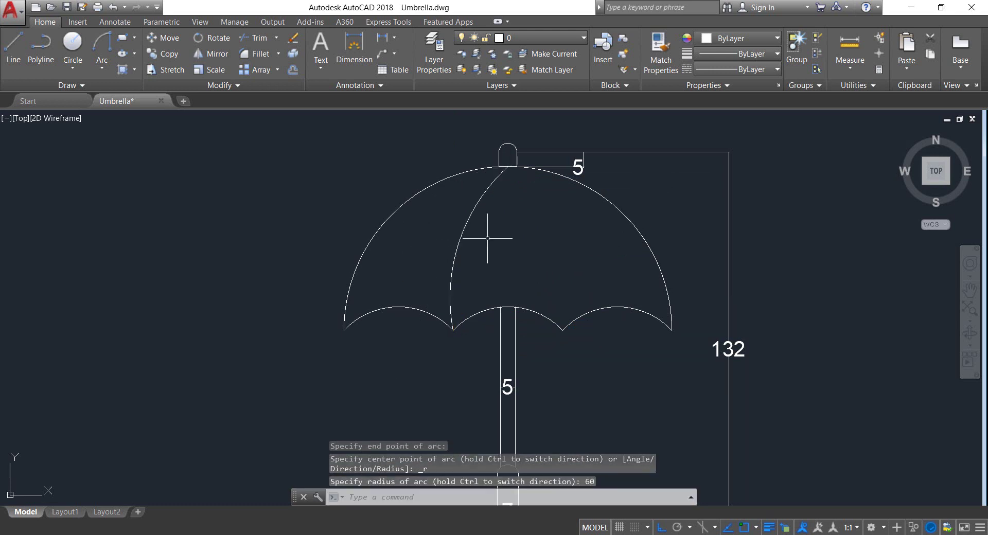
Mirror the left rib arc about the shaft centreline, keeping the original
left_click(514, 252)
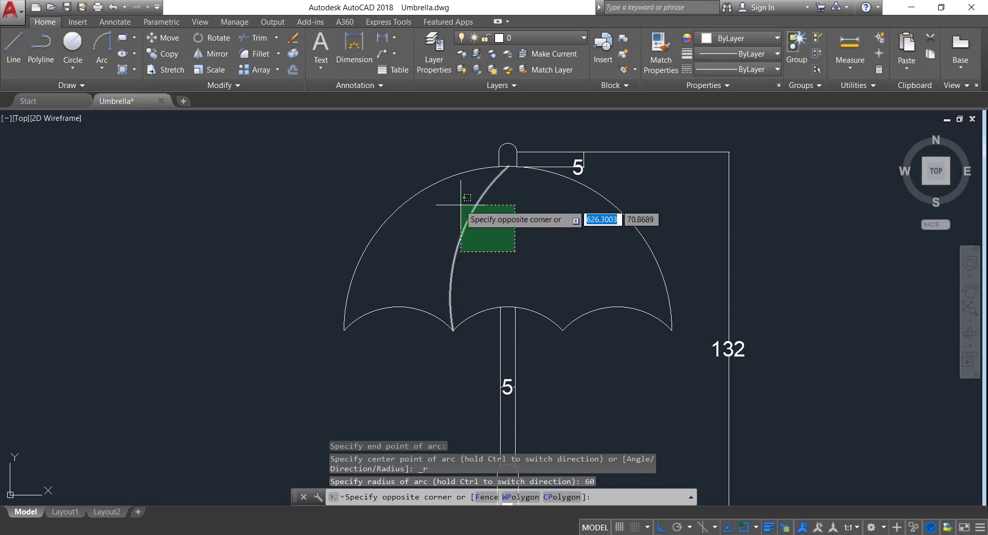
left_click(454, 289)
left_click(224, 61)
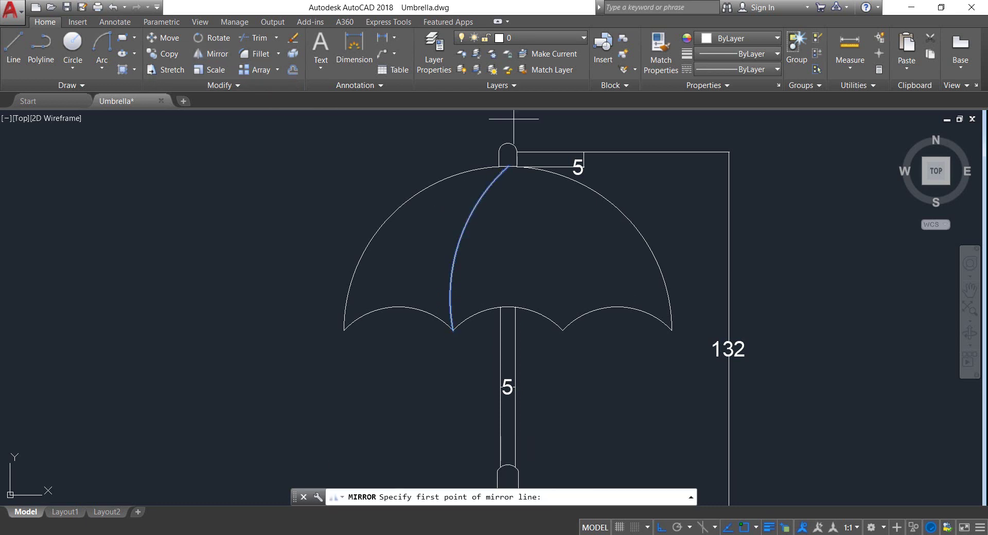
left_click(508, 166)
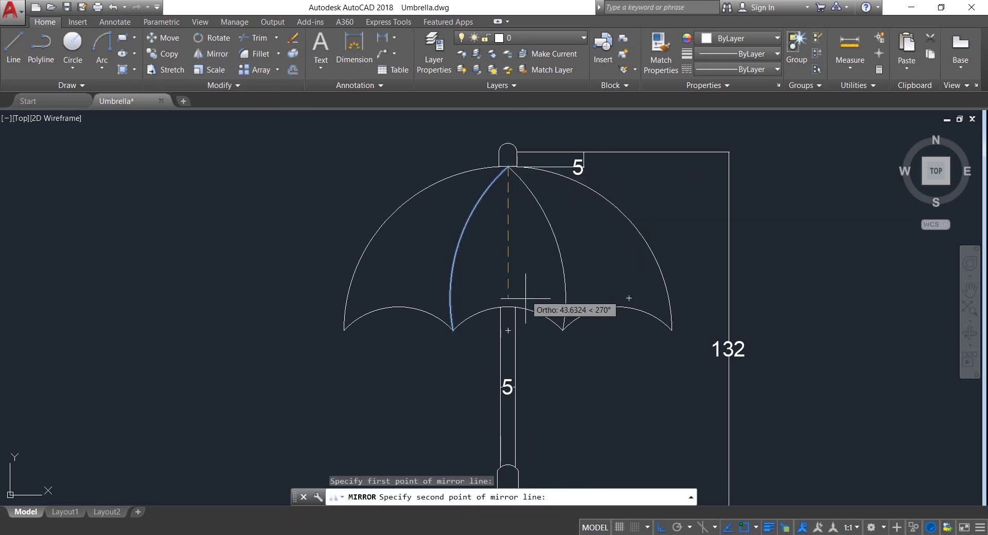
left_click(507, 308)
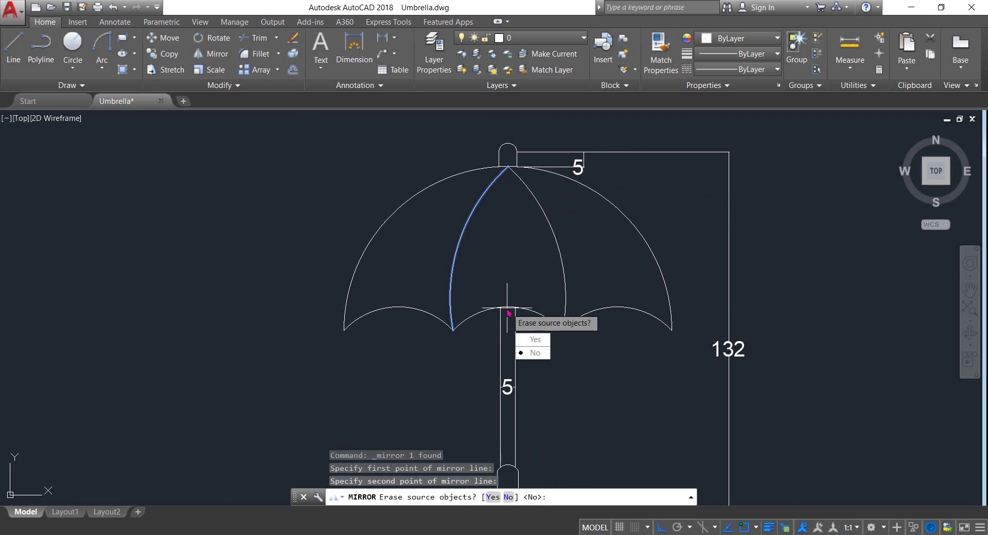
key("Return")
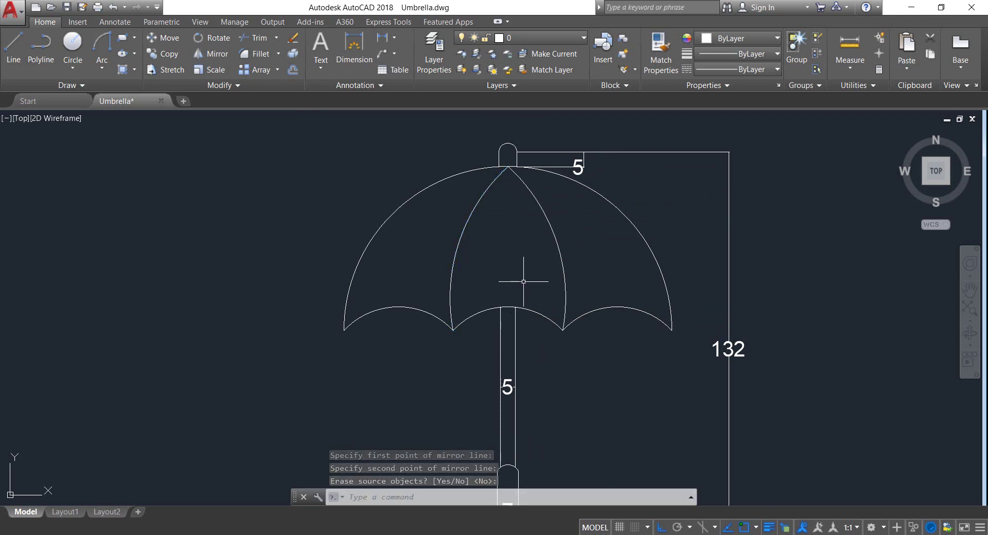
scroll(523, 281, "down", 3)
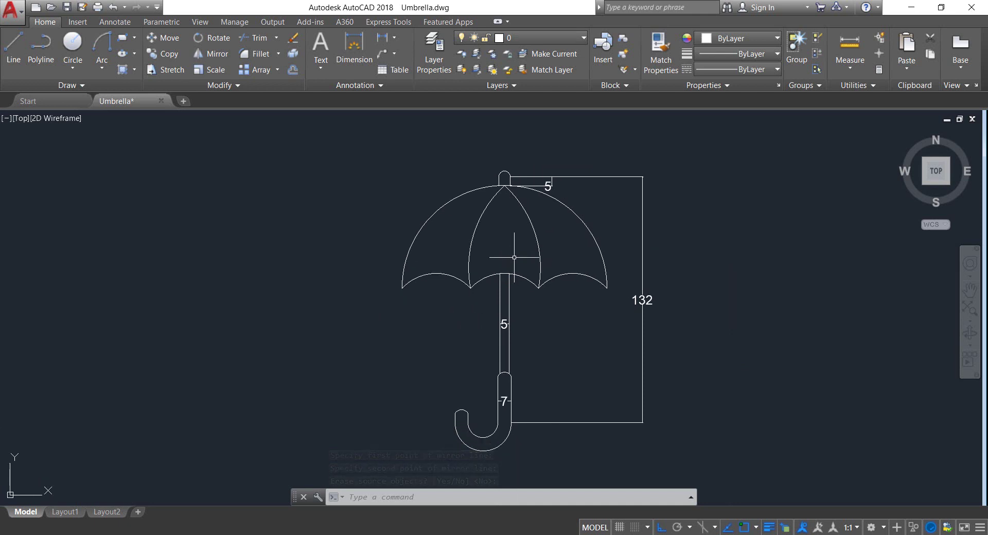
Add radius dimensions R55 to the outer canopy arc and R60 to the left rib arc
left_click(396, 39)
left_click(411, 174)
left_click(460, 196)
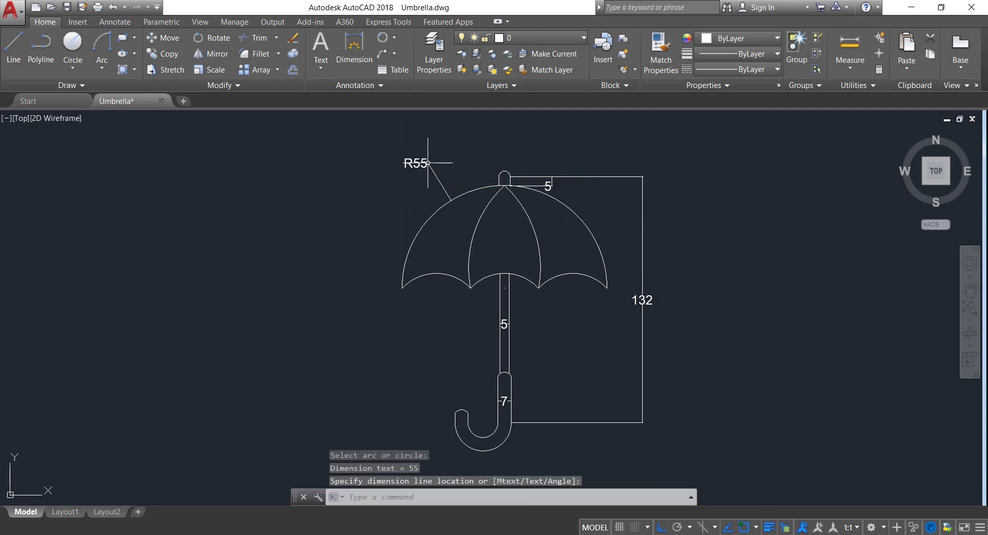
right_click(473, 234)
left_click(497, 249)
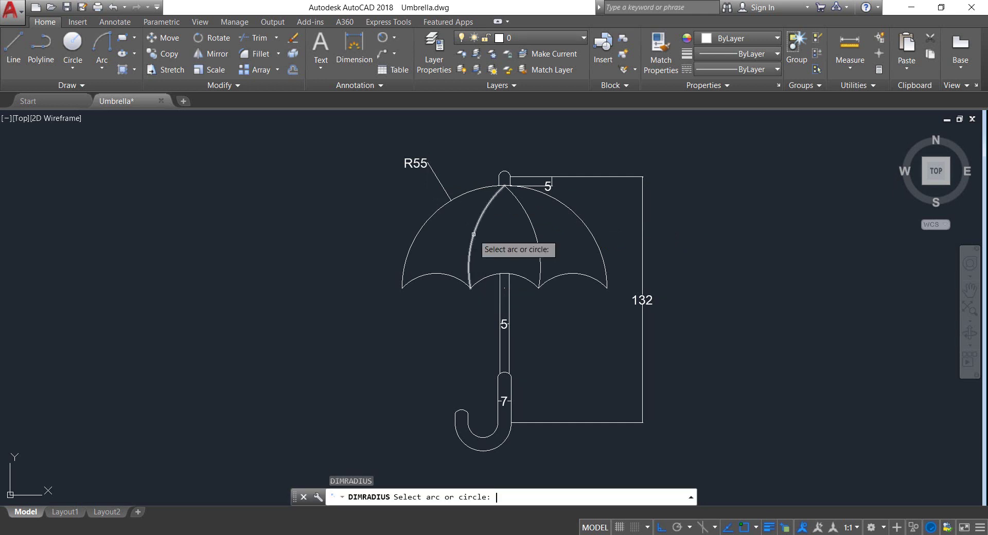
left_click(473, 234)
left_click(384, 203)
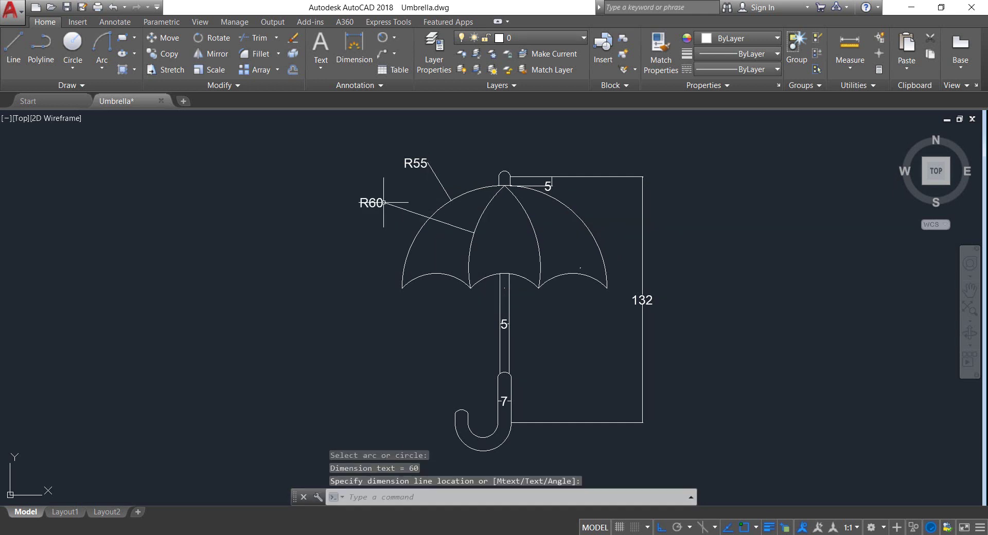
Add radius dimensions R25 to the lower-left scallop arc and R3 above the cap
key("Return")
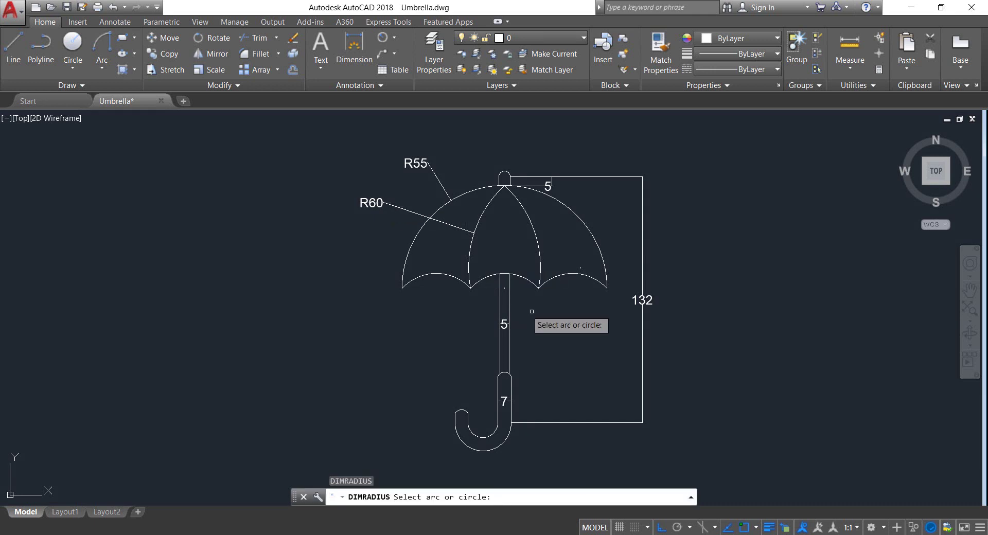
left_click(436, 274)
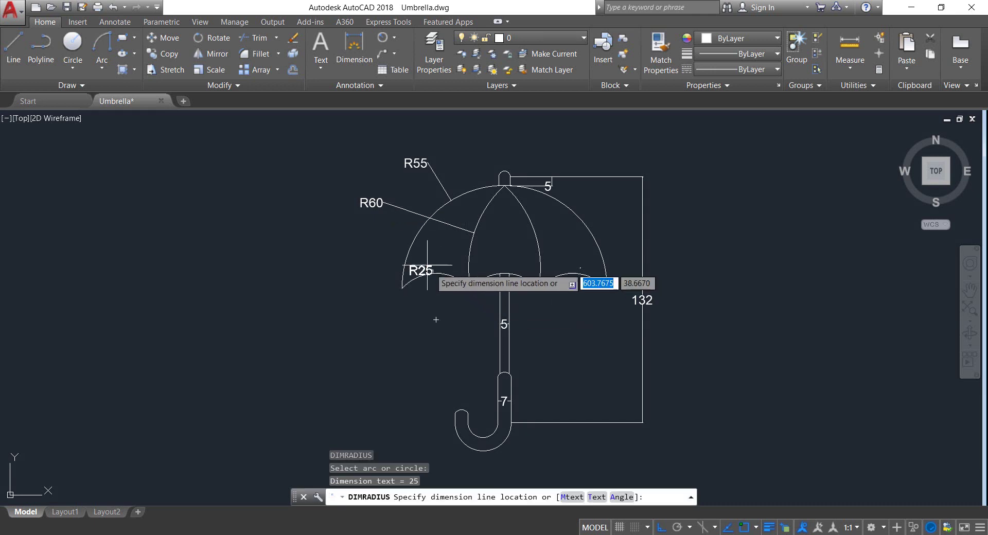
left_click(406, 228)
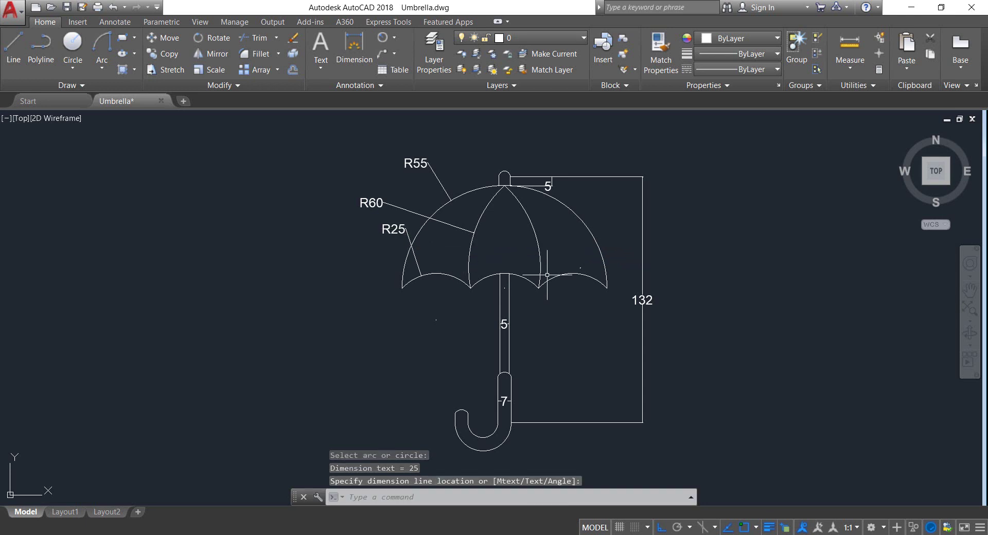
key("Return")
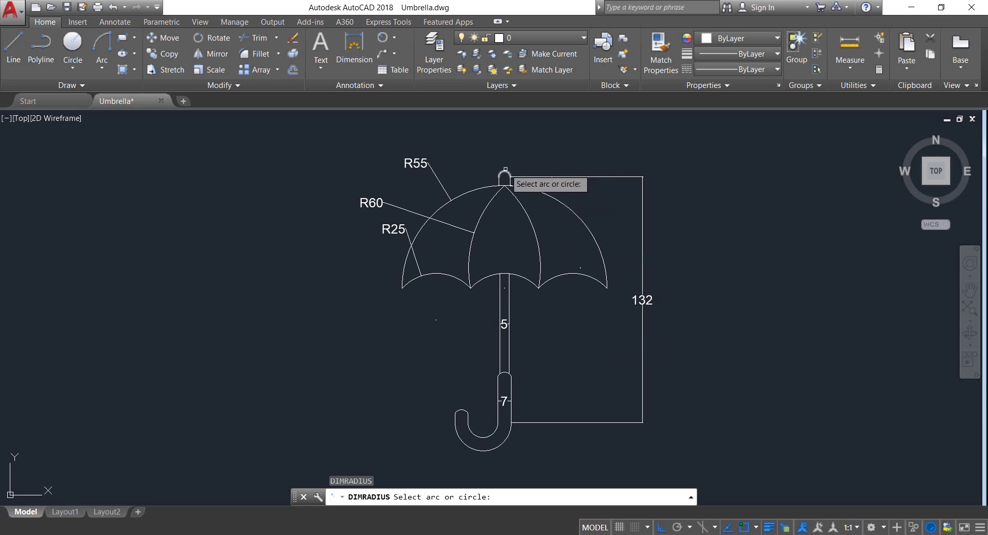
left_click(506, 160)
left_click(506, 173)
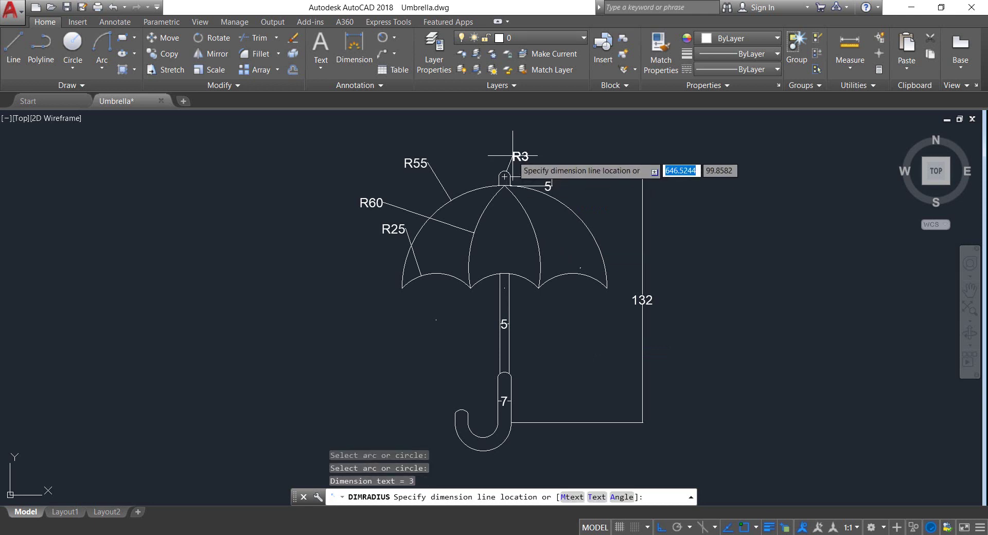
left_click(513, 155)
Dimension the hook arcs with radii R4, R8 and R15
key("Return")
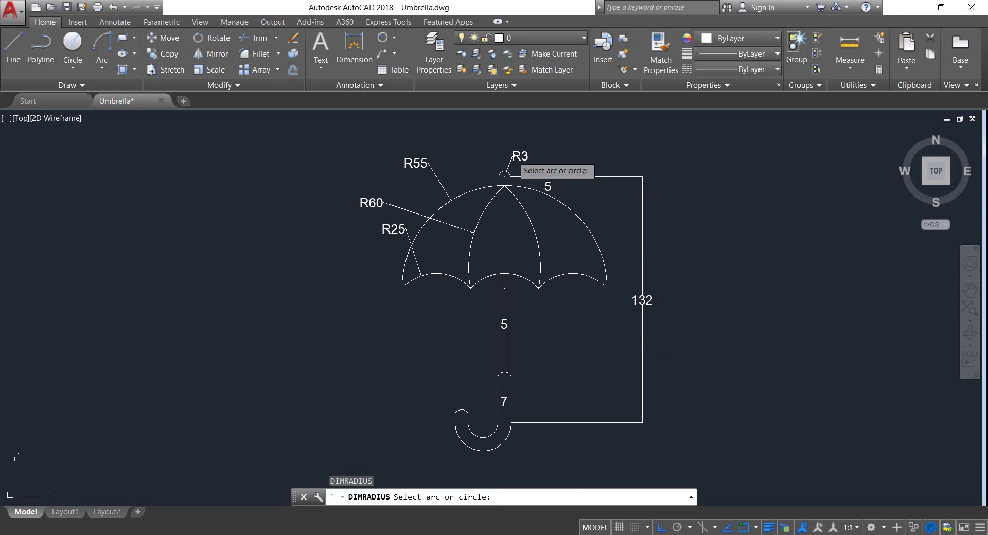
left_click(460, 410)
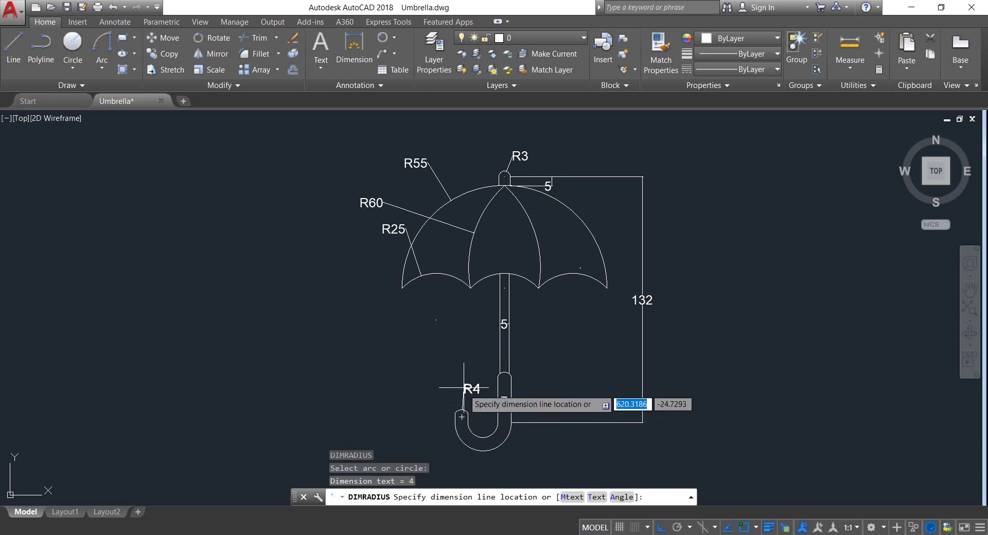
left_click(463, 386)
key("Return")
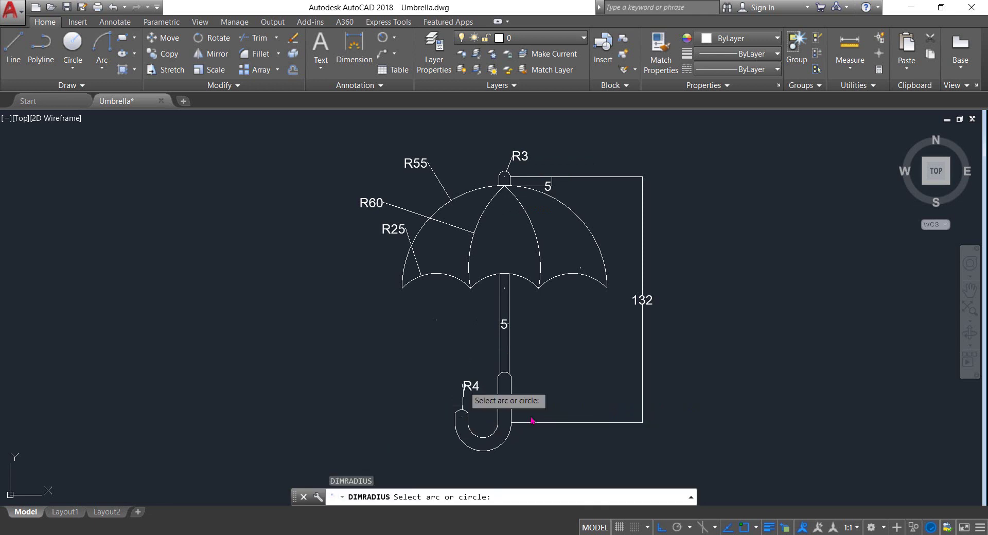
left_click(489, 435)
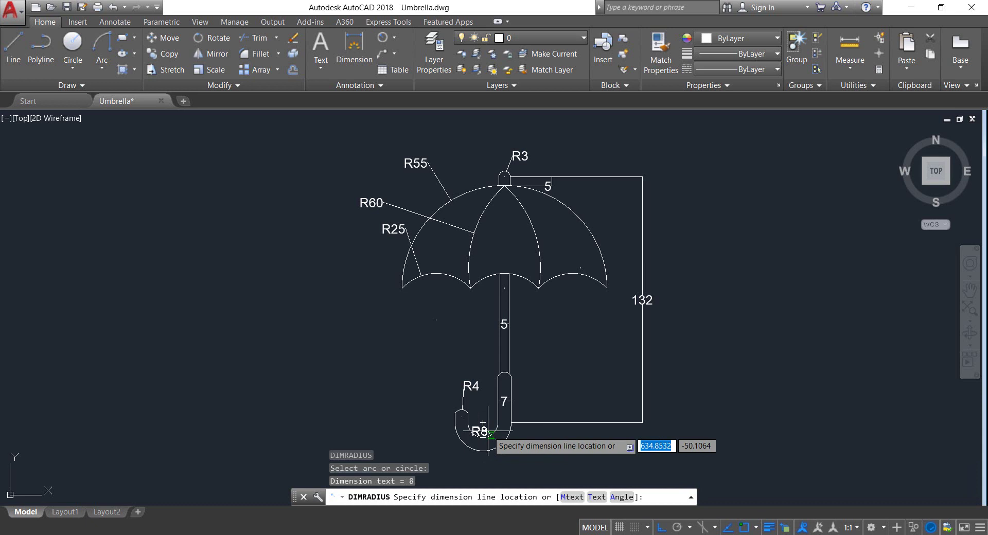
left_click(472, 467)
key("Return")
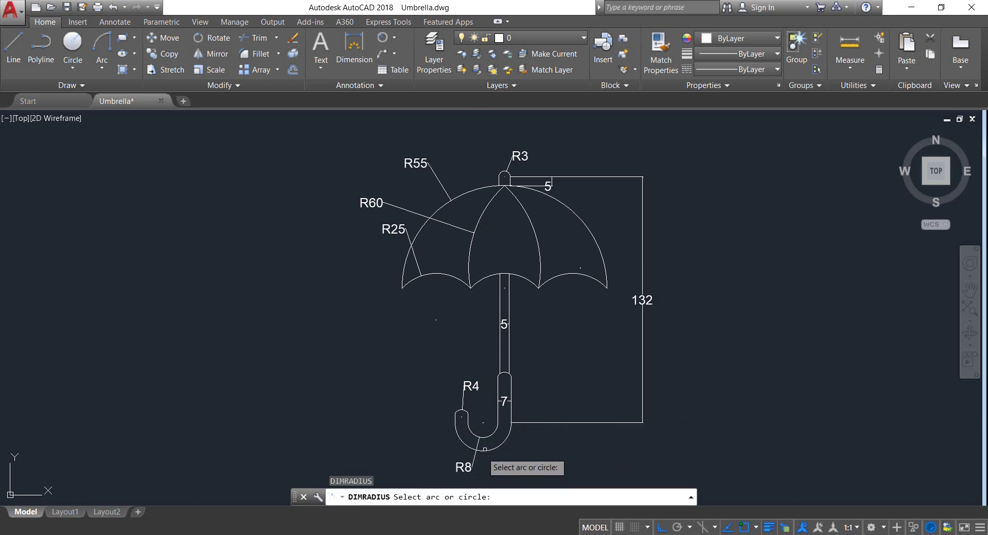
left_click(485, 450)
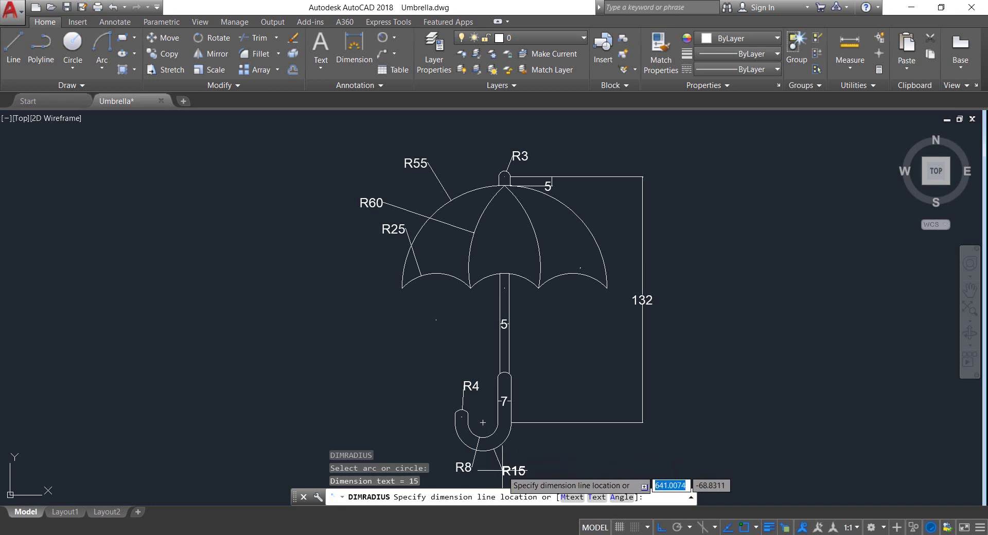
left_click(501, 470)
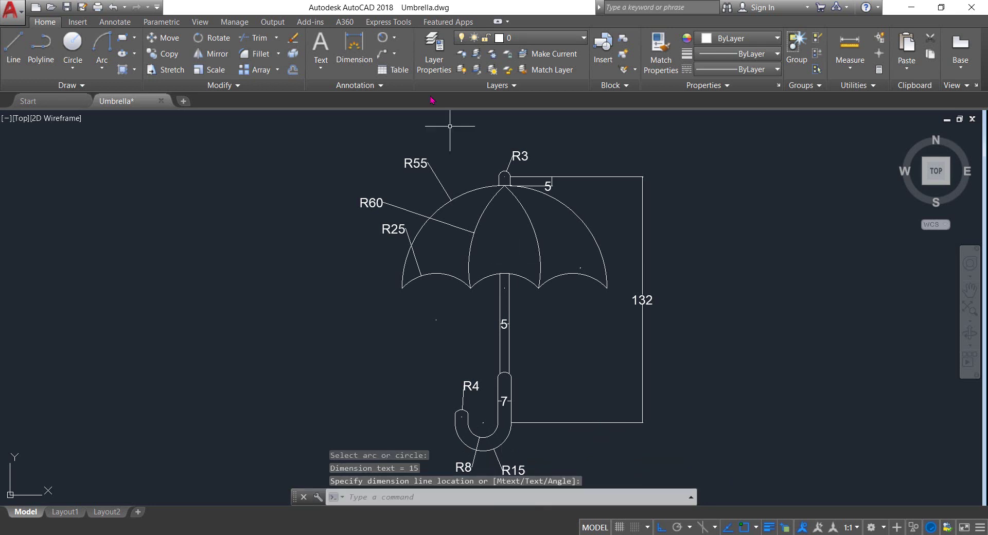
left_click(394, 37)
Add vertical linear dimensions of 25 beside the handle and 5 across the hook tip
left_click(398, 64)
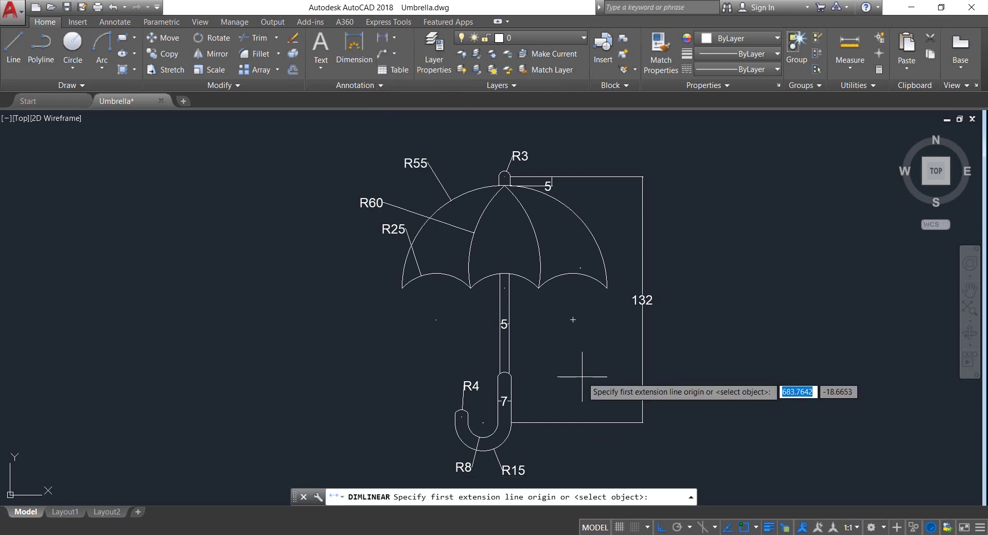
left_click(504, 380)
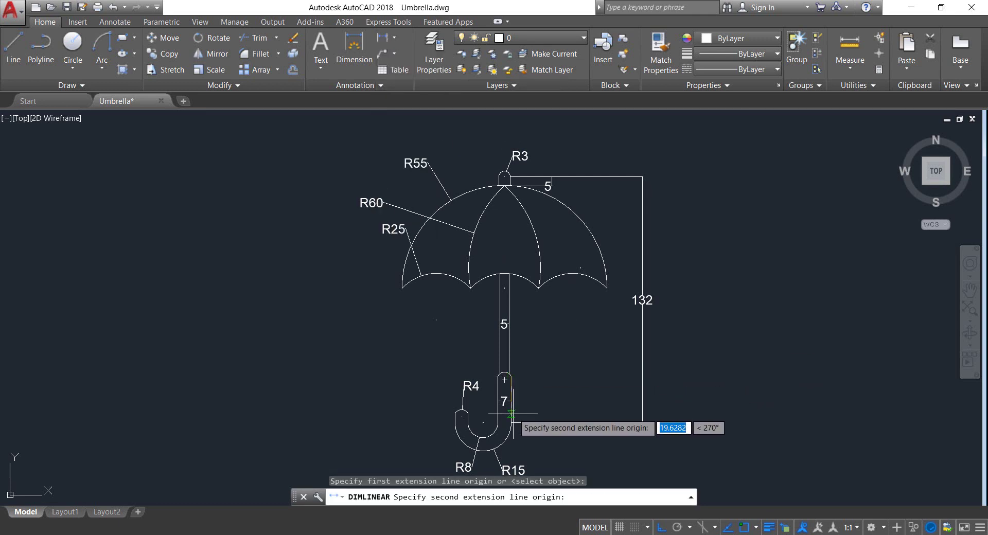
left_click(483, 422)
left_click(551, 400)
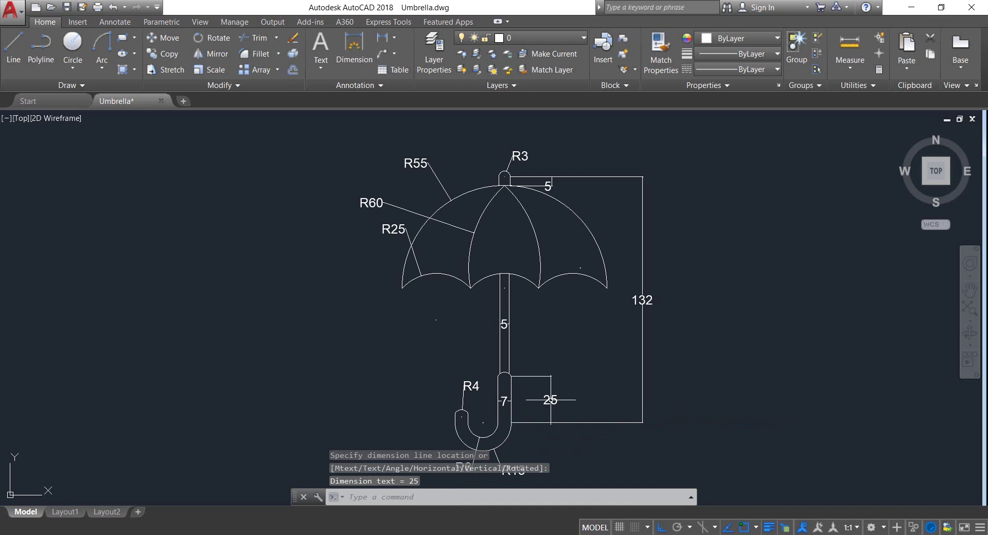
key("Return")
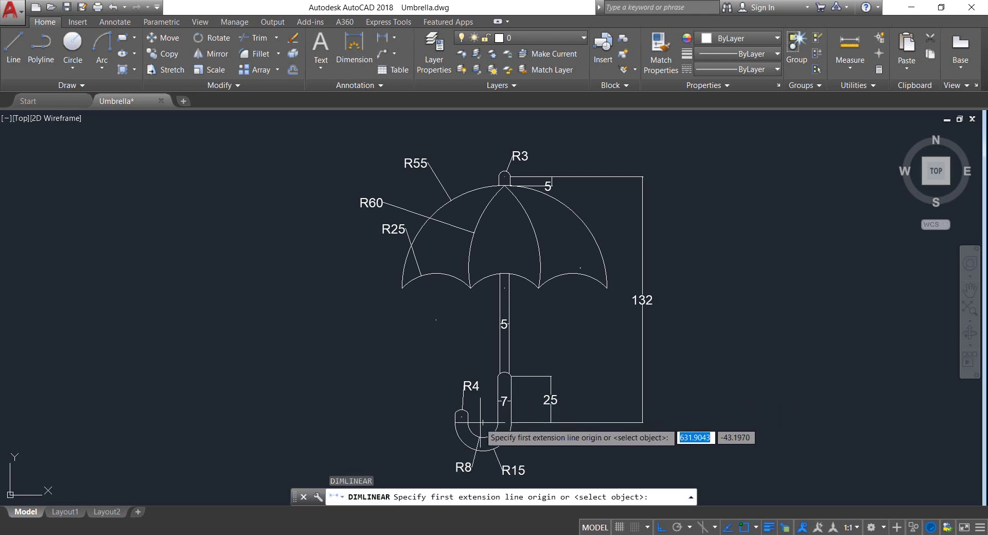
left_click(456, 423)
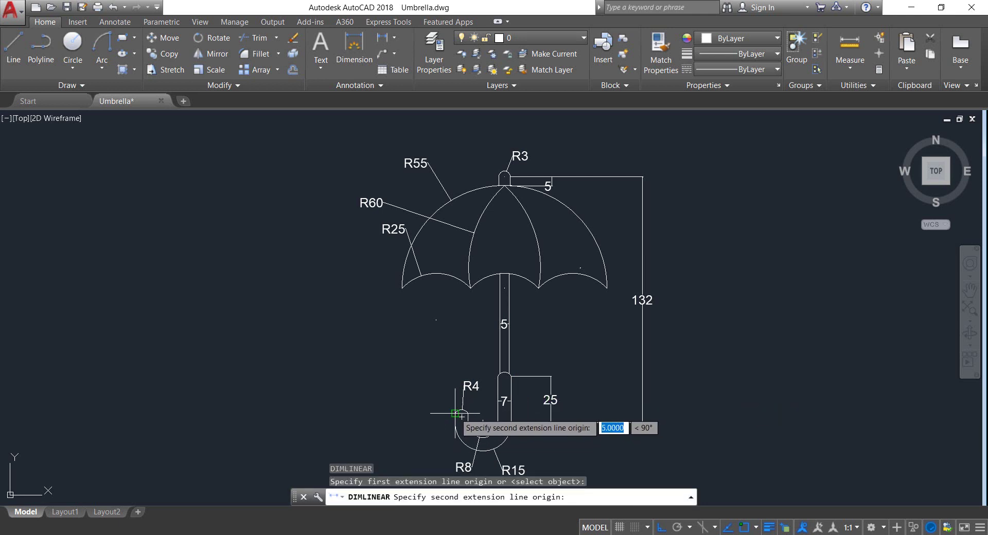
left_click(456, 413)
left_click(433, 412)
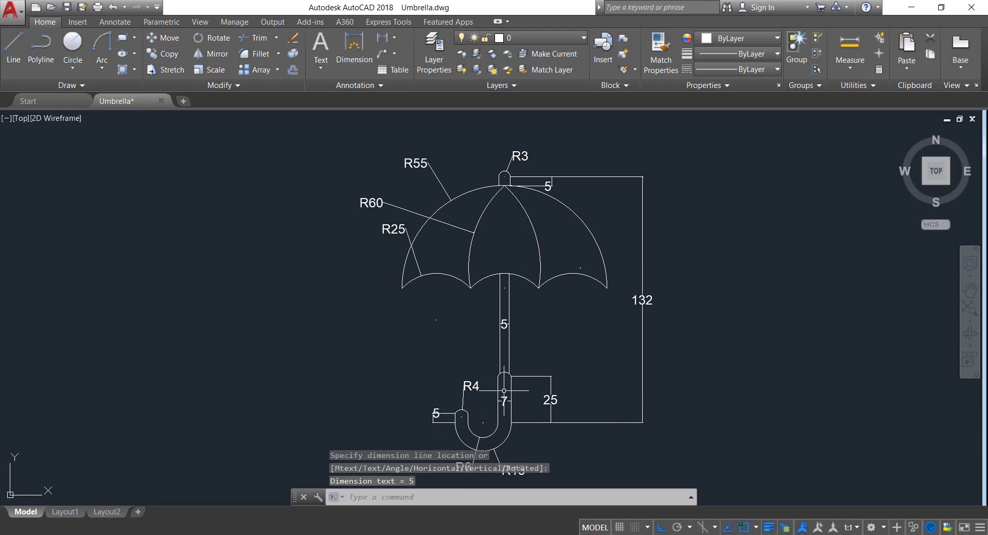
middle_click_drag(810, 358, 808, 359)
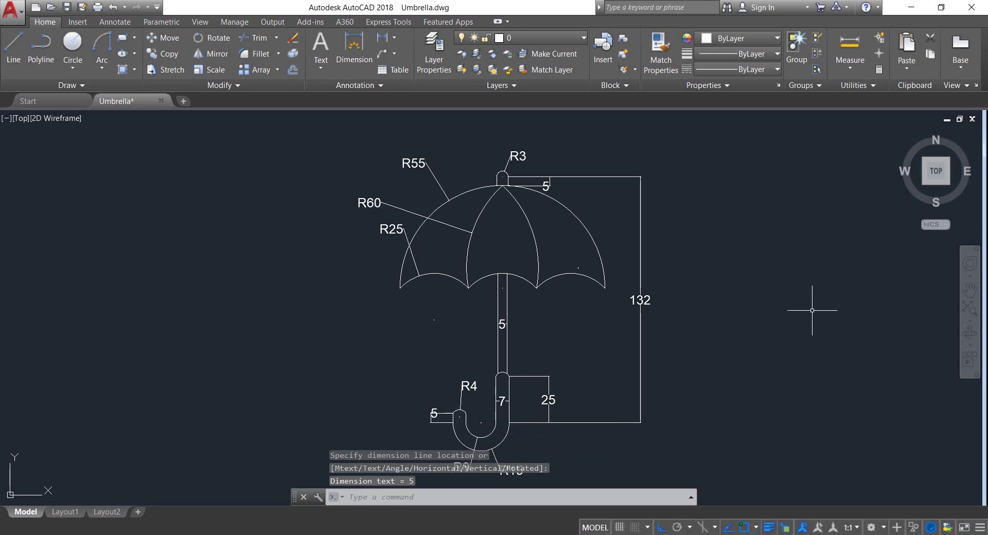